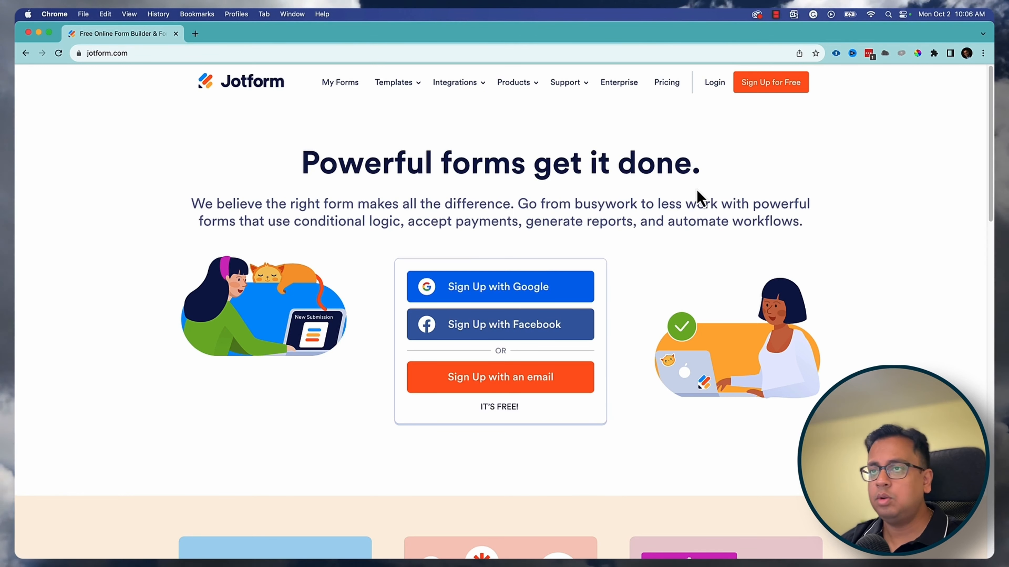
# - Sign in to the Jotform account on jotform.com using the autofilled credentials
pyautogui.click(715, 85)
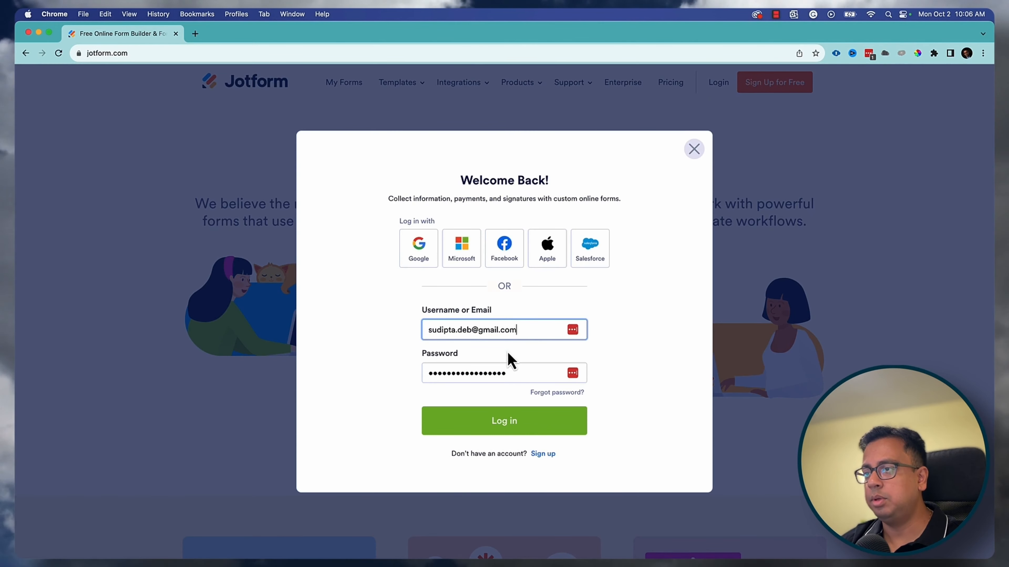
pyautogui.click(525, 433)
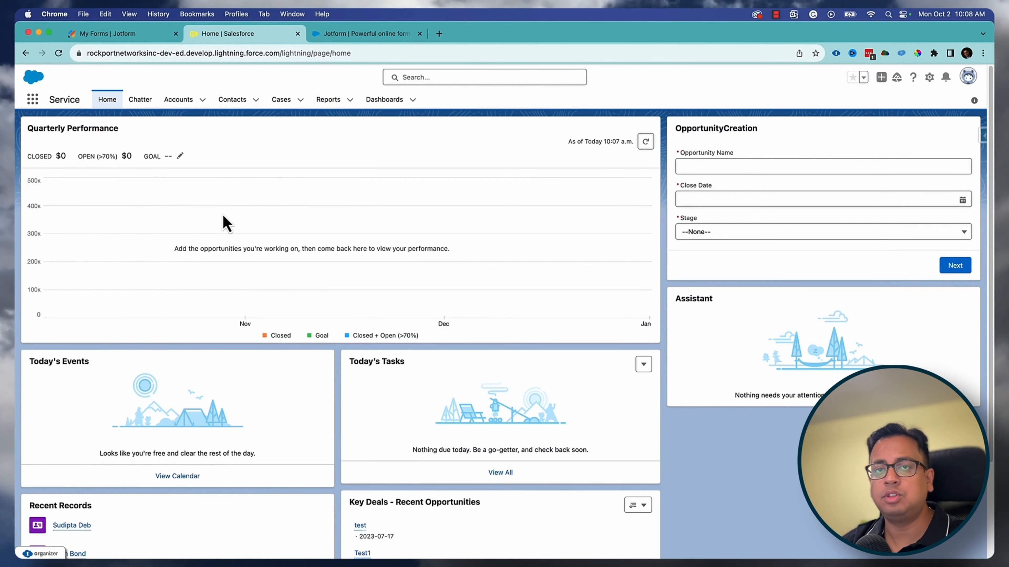
# - Launch the Jotform app from the Salesforce App Launcher by searching 'jot' and go to its forms page
pyautogui.hotkey('ctrl', 'Tab')
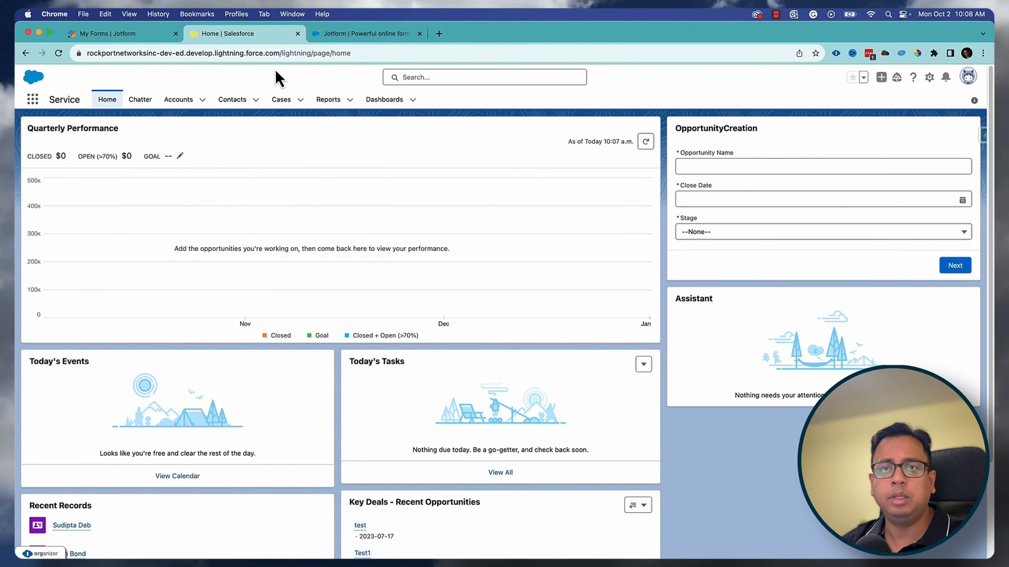
pyautogui.click(33, 102)
pyautogui.write('jo')
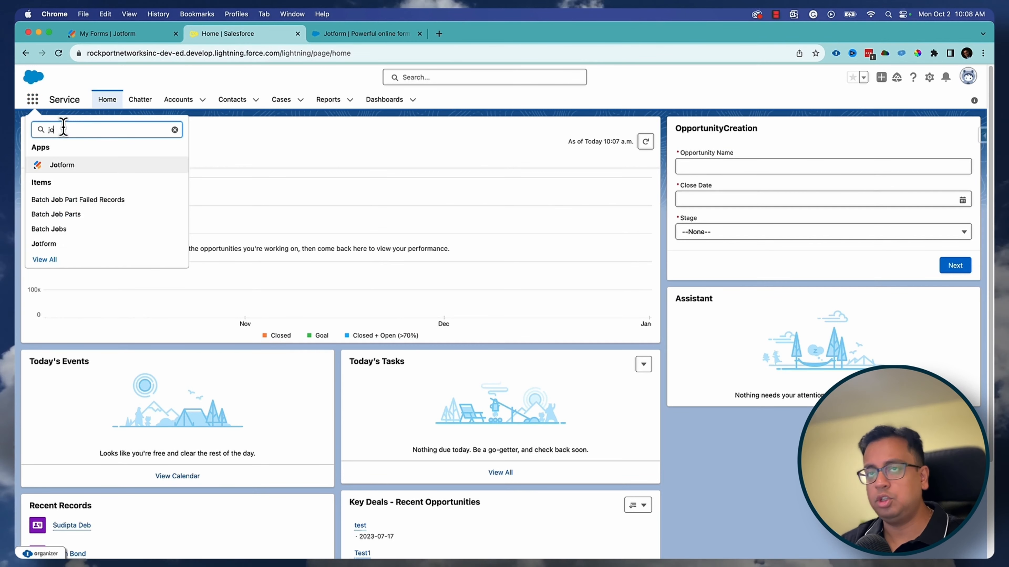
pyautogui.write('t')
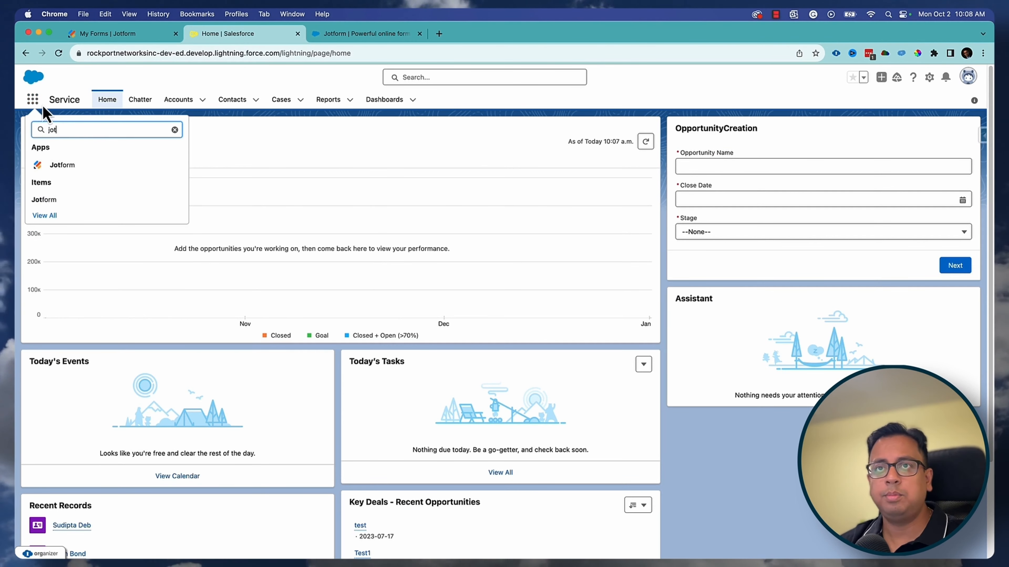
pyautogui.click(60, 166)
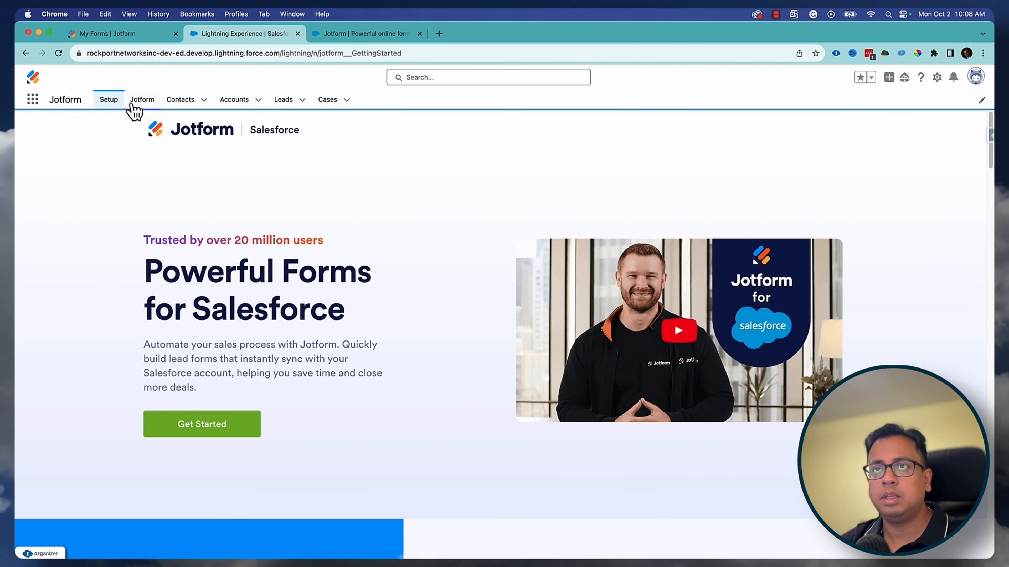
pyautogui.click(134, 102)
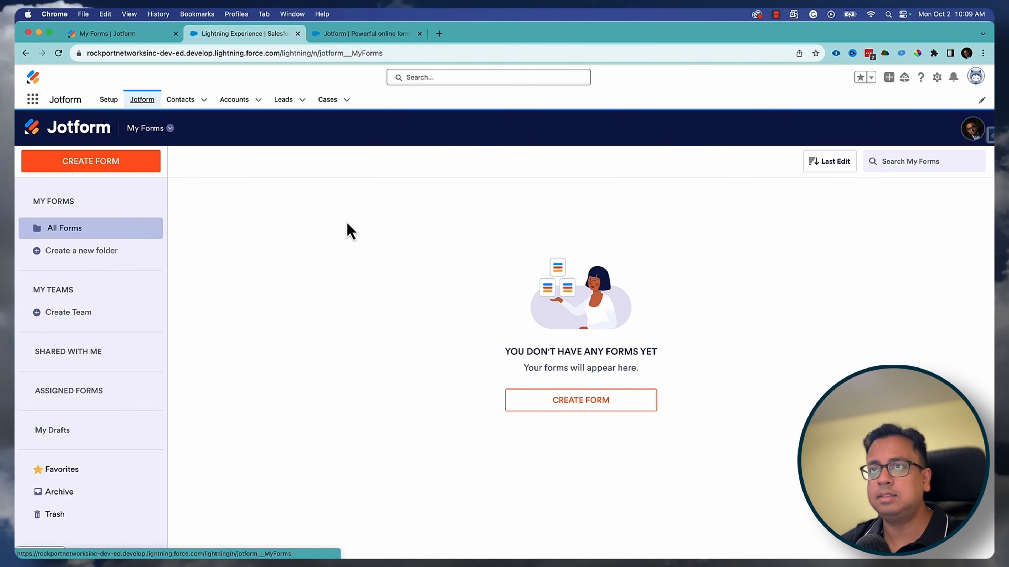
pyautogui.click(158, 35)
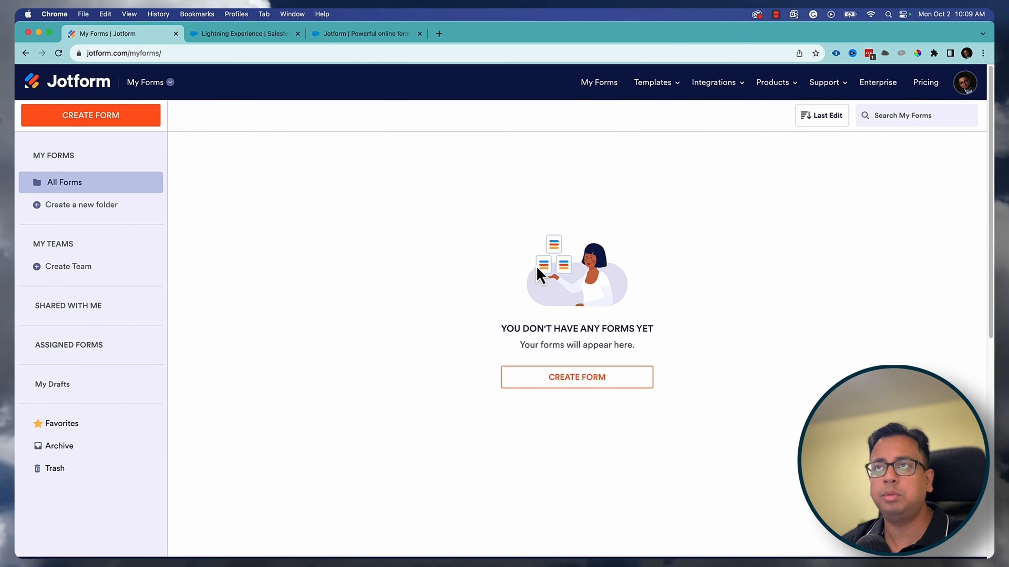
pyautogui.click(249, 37)
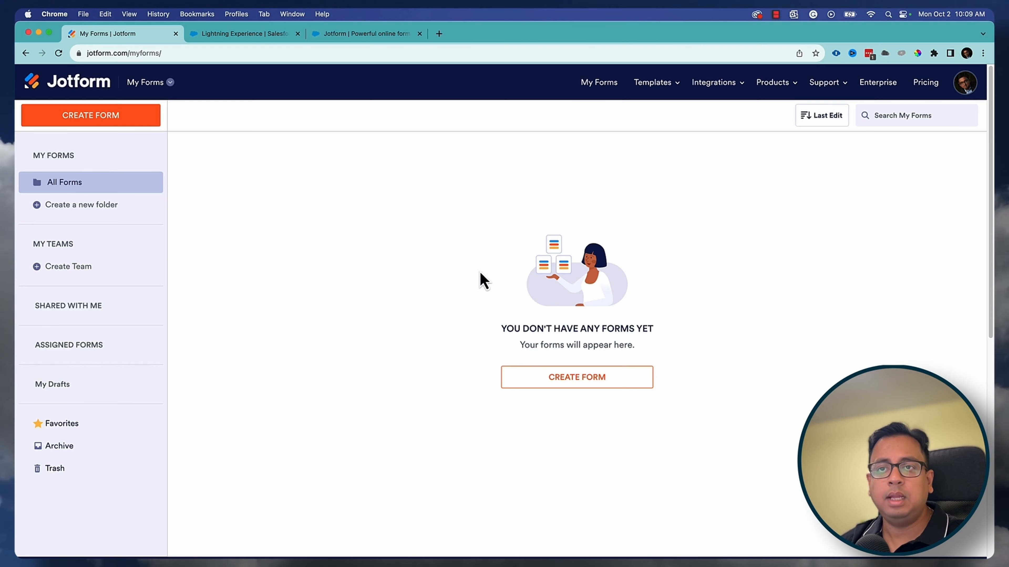
pyautogui.click(272, 39)
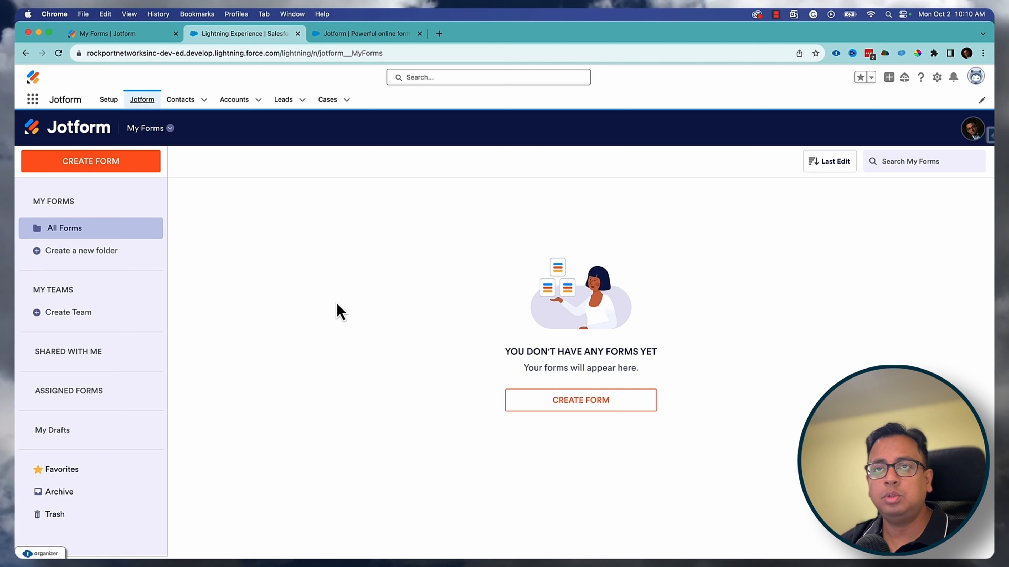
# - Start a new Salesforce-integrated form based on the Contact object
pyautogui.click(101, 170)
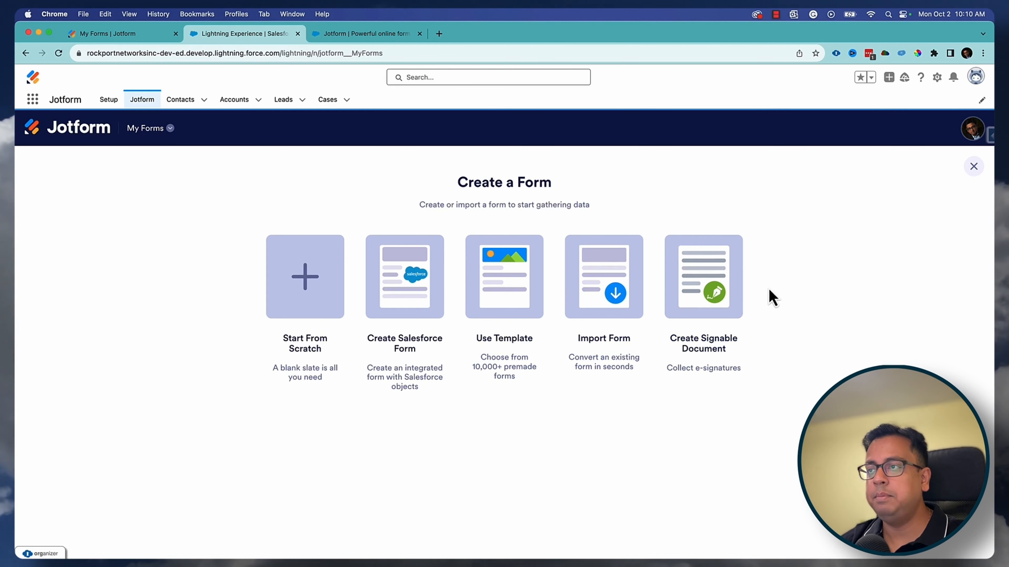
pyautogui.click(406, 276)
pyautogui.click(403, 269)
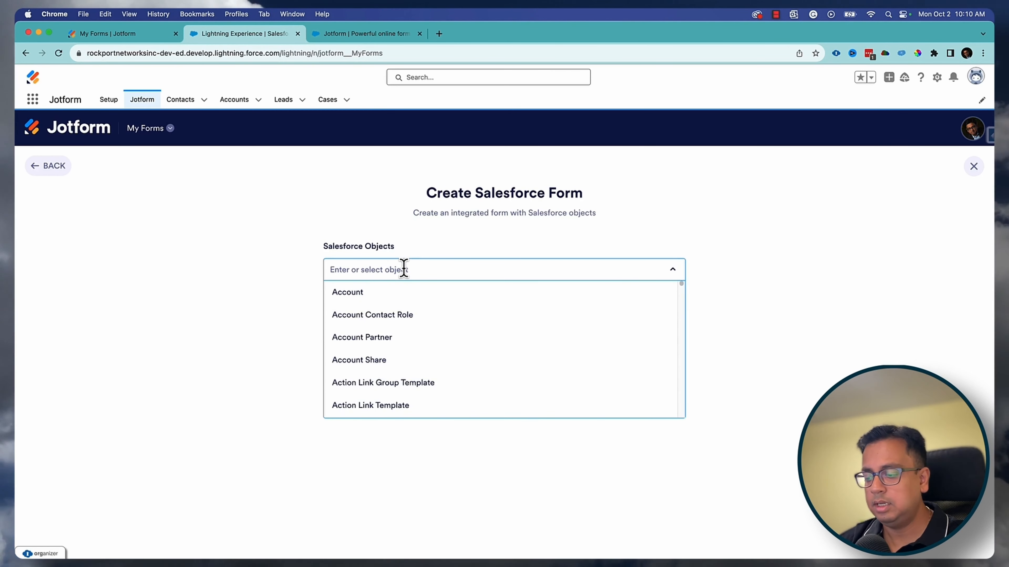
pyautogui.write('contact')
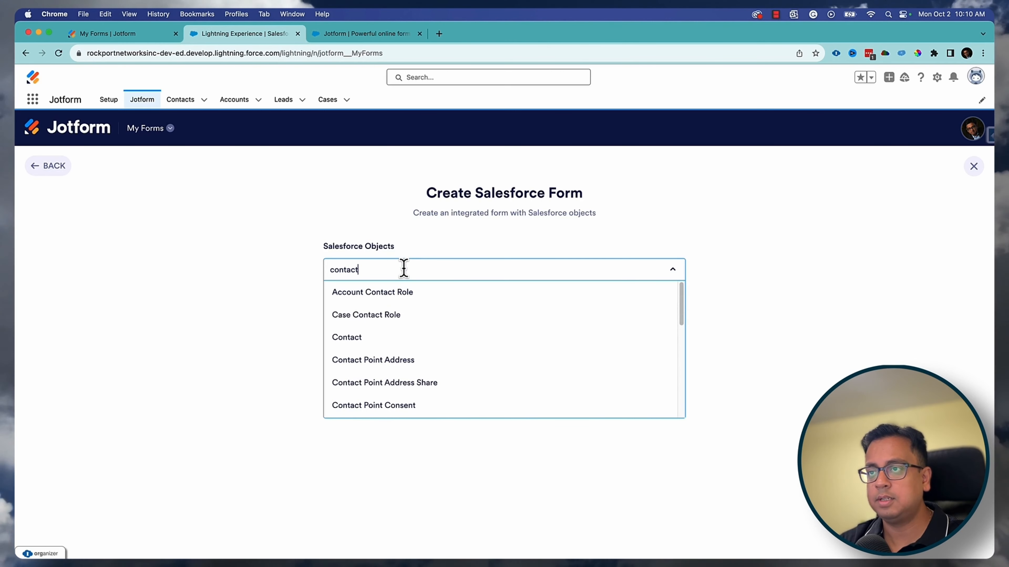
pyautogui.click(388, 338)
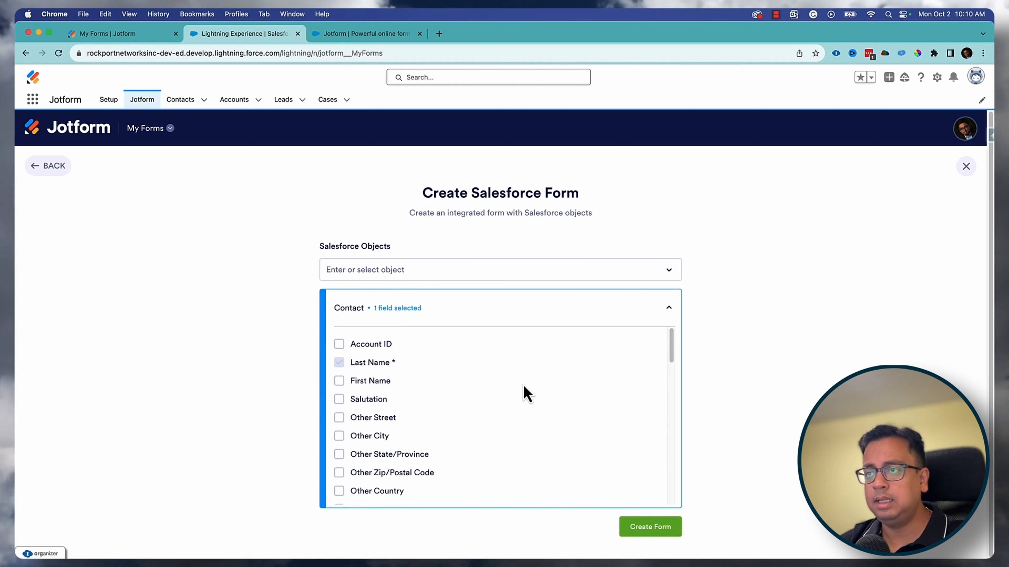
# - Include First Name, Mailing City, State/Province, Country and Email fields, then create the form
pyautogui.scroll(-2, 526, 392)
pyautogui.scroll(2, 524, 389)
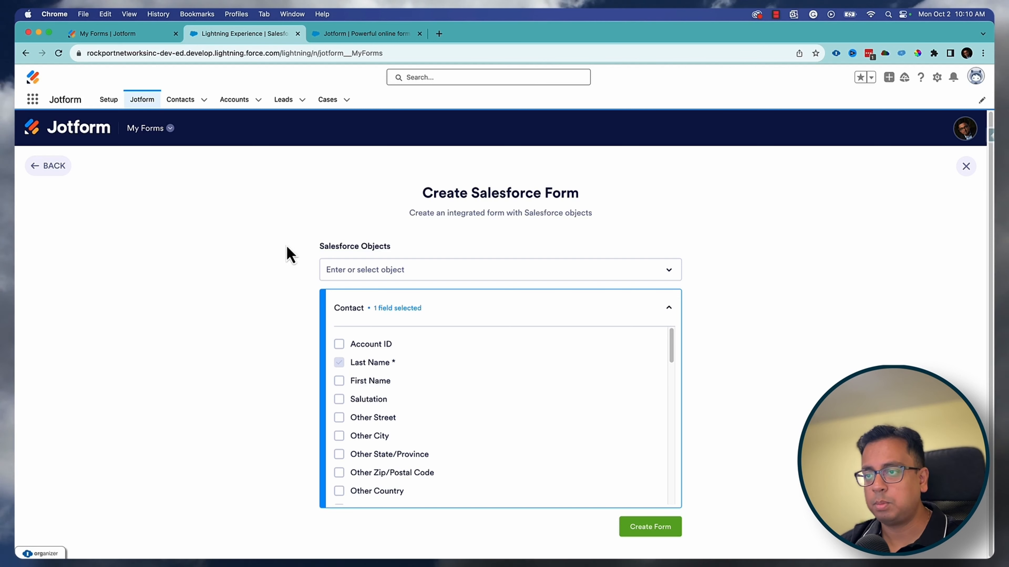
pyautogui.click(339, 381)
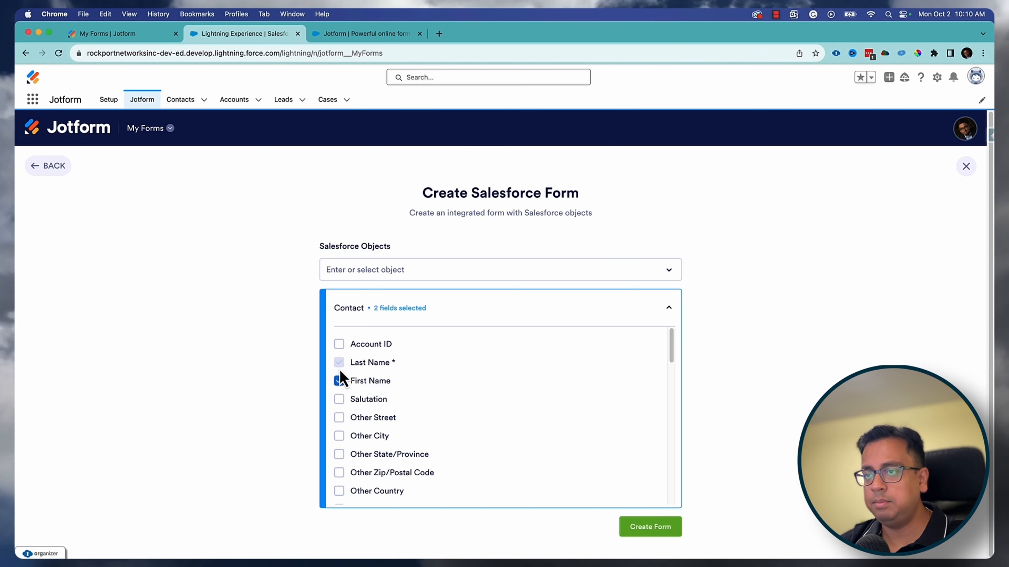
pyautogui.scroll(-5, 421, 438)
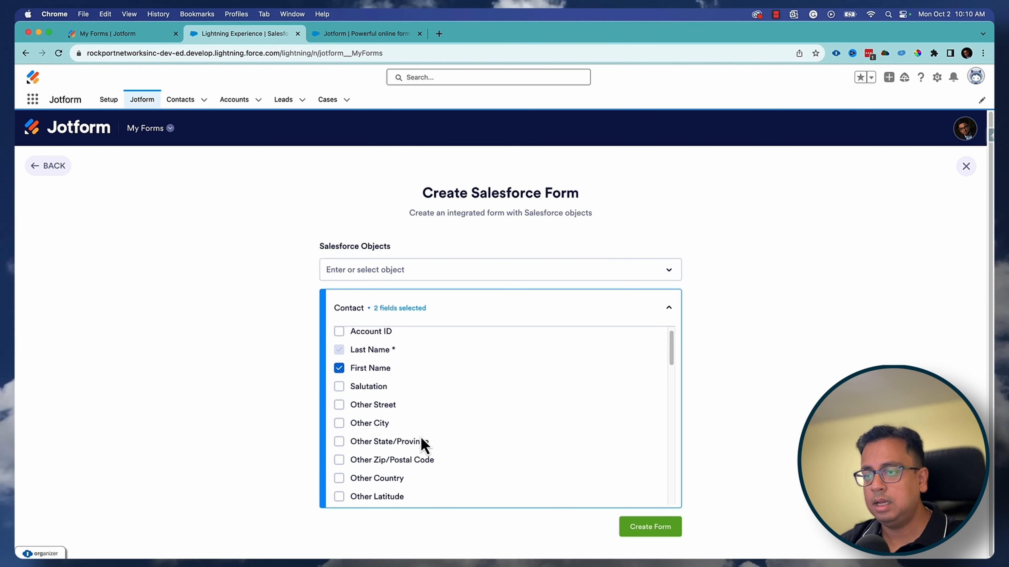
pyautogui.scroll(-1, 421, 437)
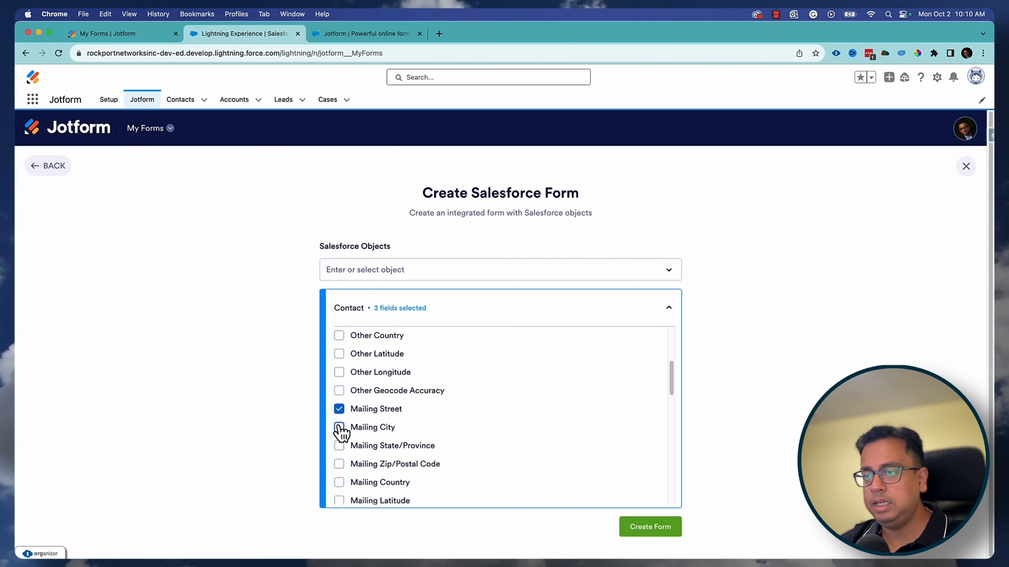
pyautogui.click(339, 428)
pyautogui.click(339, 445)
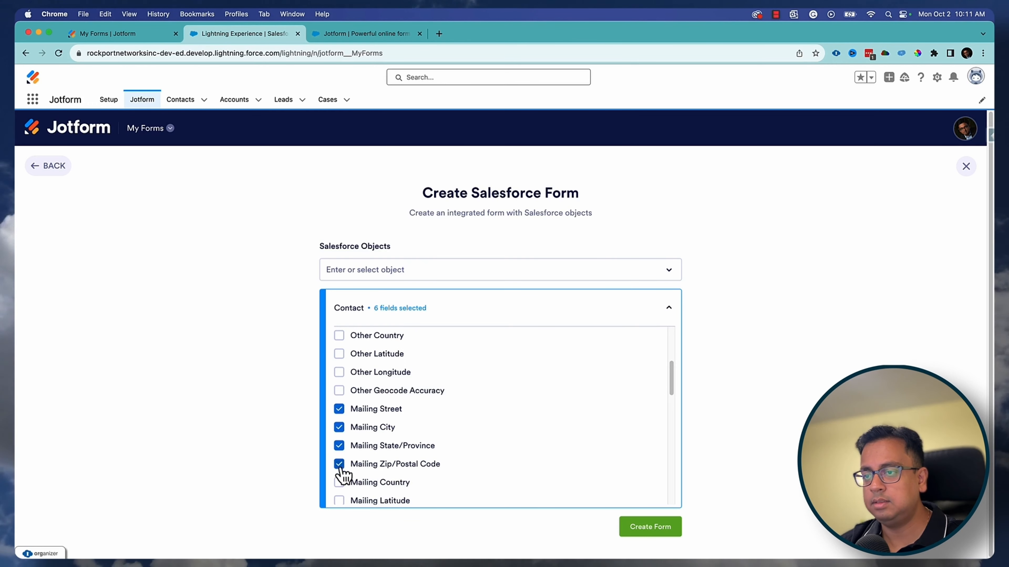
pyautogui.click(340, 483)
pyautogui.scroll(-5, 446, 436)
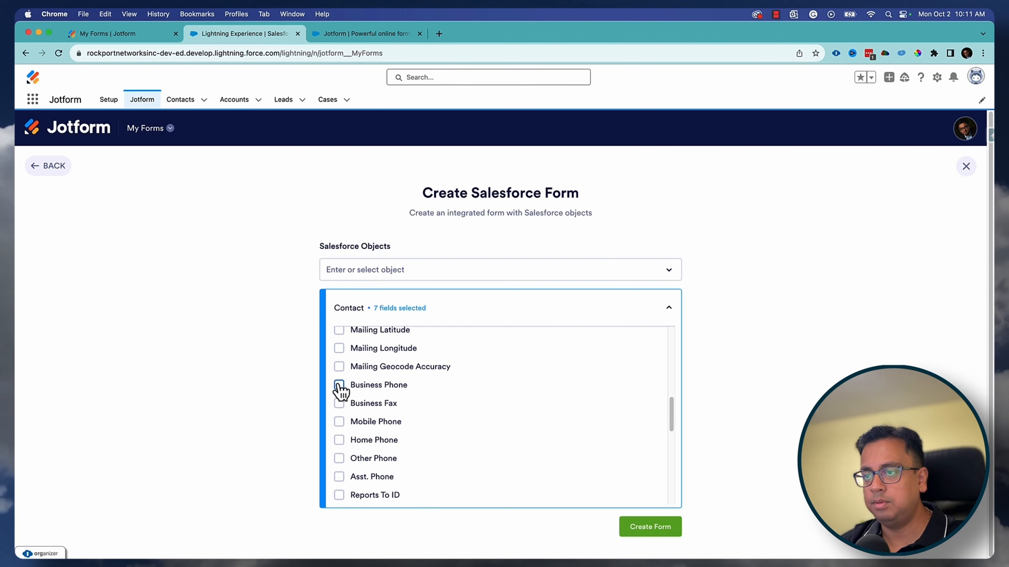
pyautogui.scroll(-2, 353, 431)
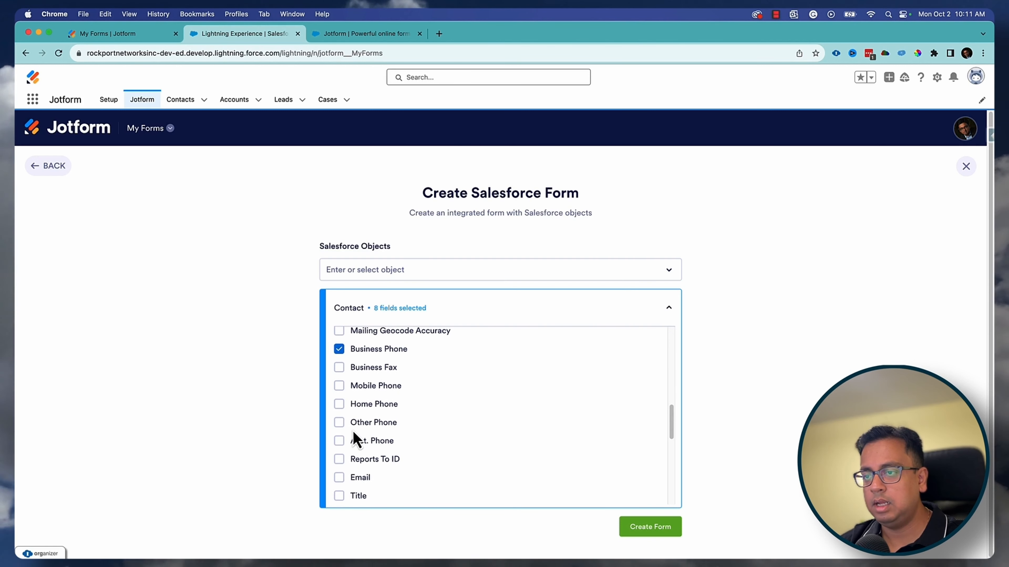
pyautogui.click(340, 469)
pyautogui.scroll(-2, 446, 452)
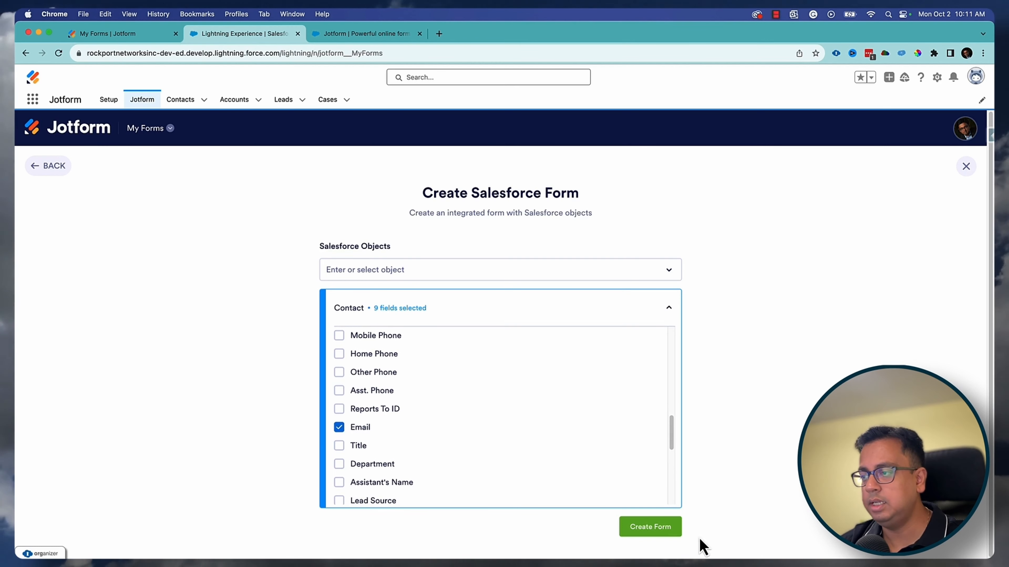
pyautogui.click(662, 528)
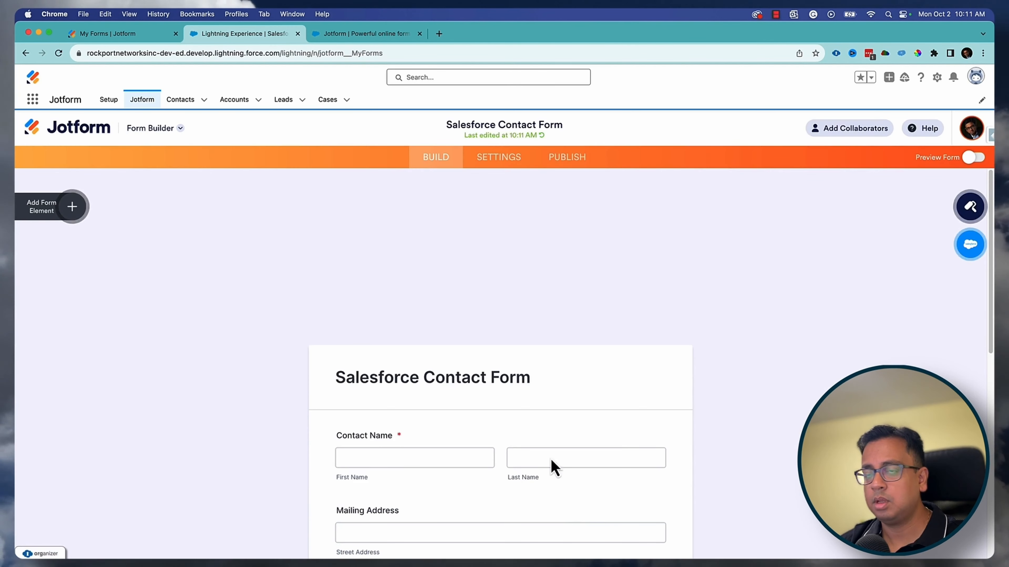
pyautogui.scroll(-5, 692, 376)
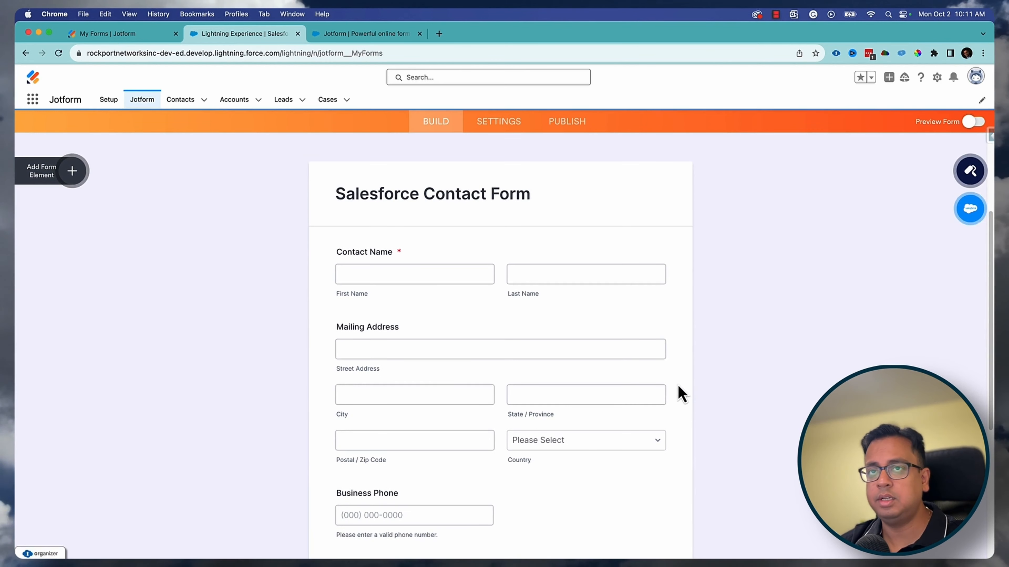
pyautogui.scroll(-1, 630, 342)
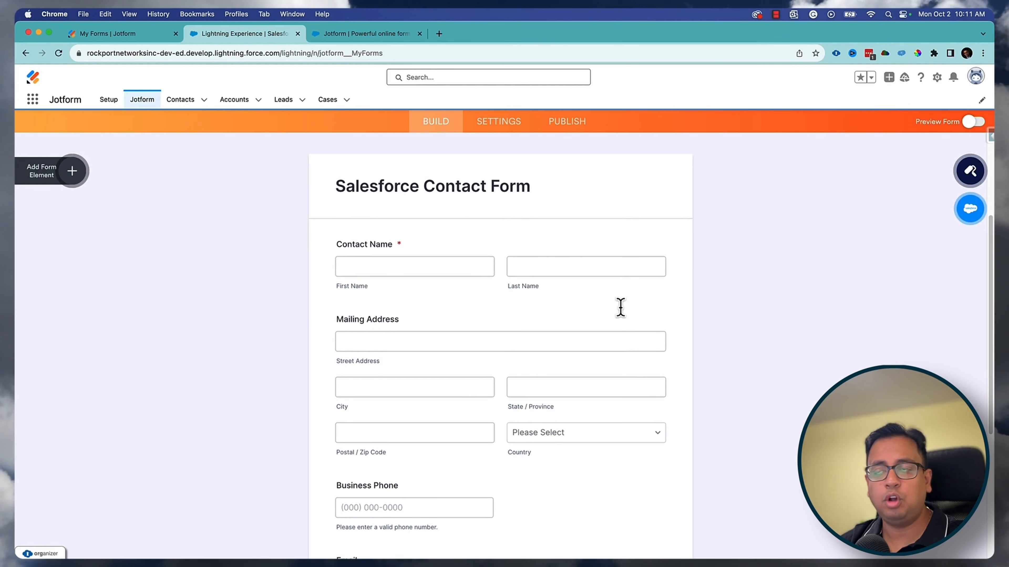
pyautogui.click(462, 186)
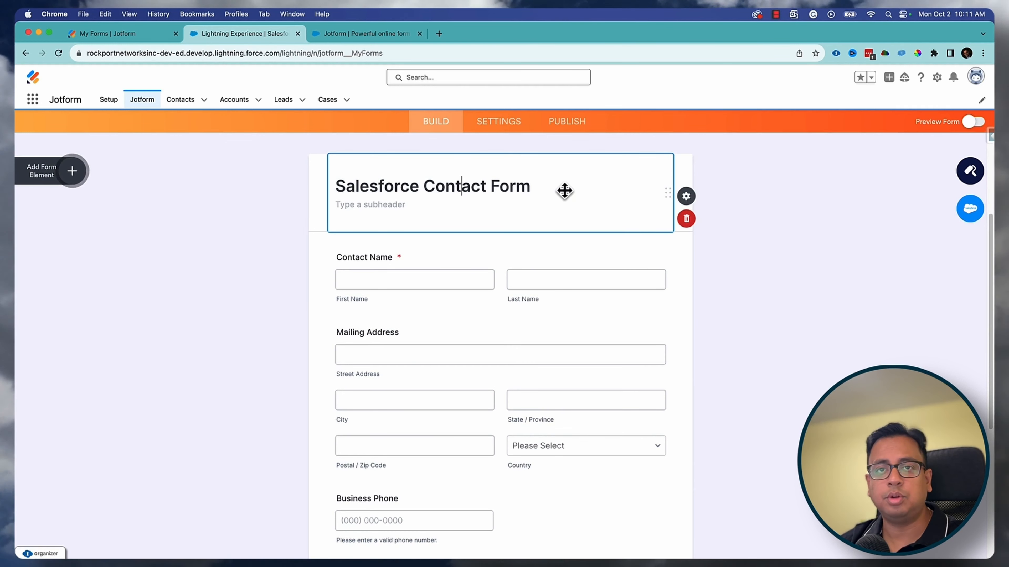
pyautogui.moveTo(420, 186); pyautogui.dragTo(337, 185)
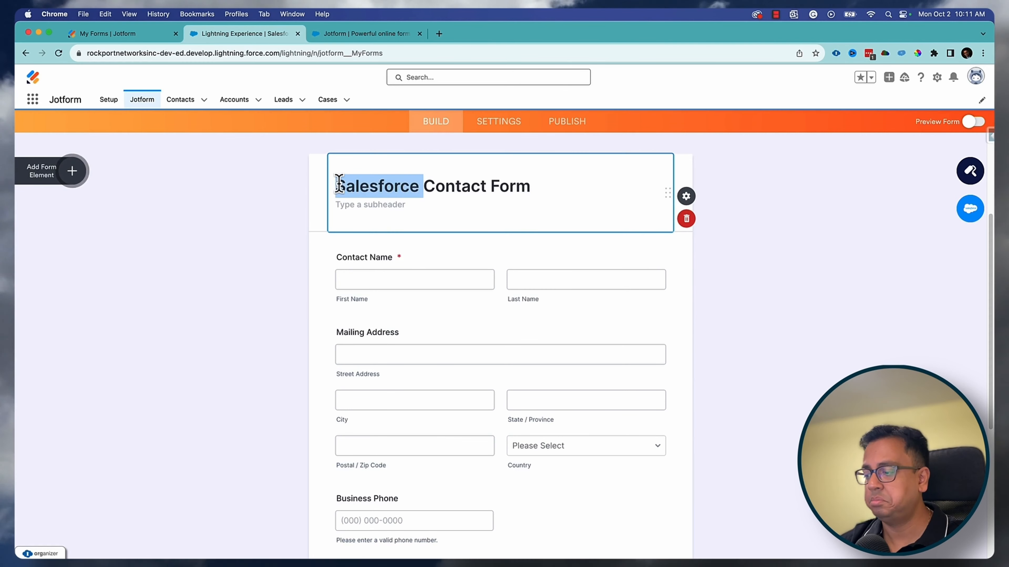
pyautogui.press('BackSpace')
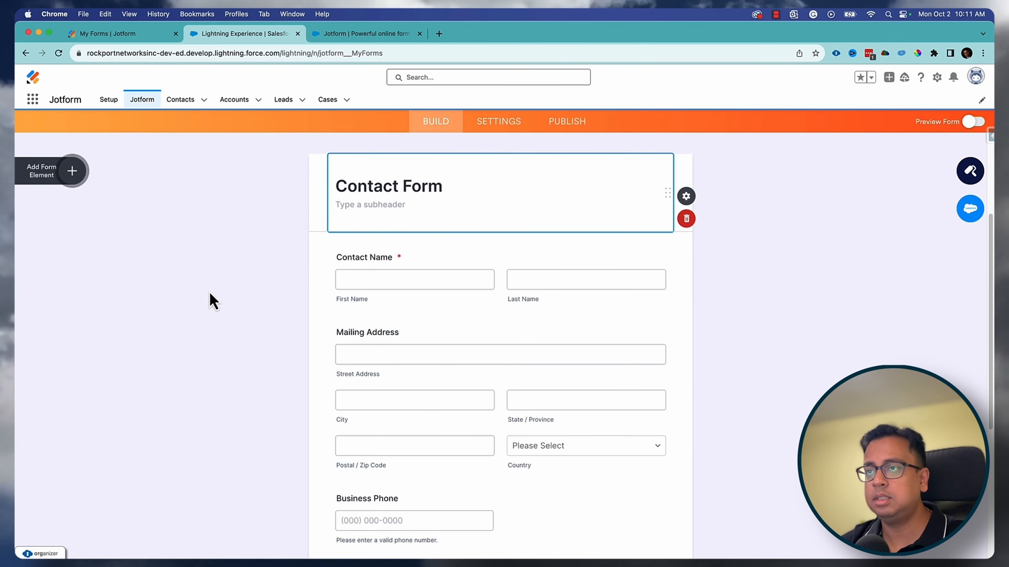
pyautogui.click(391, 256)
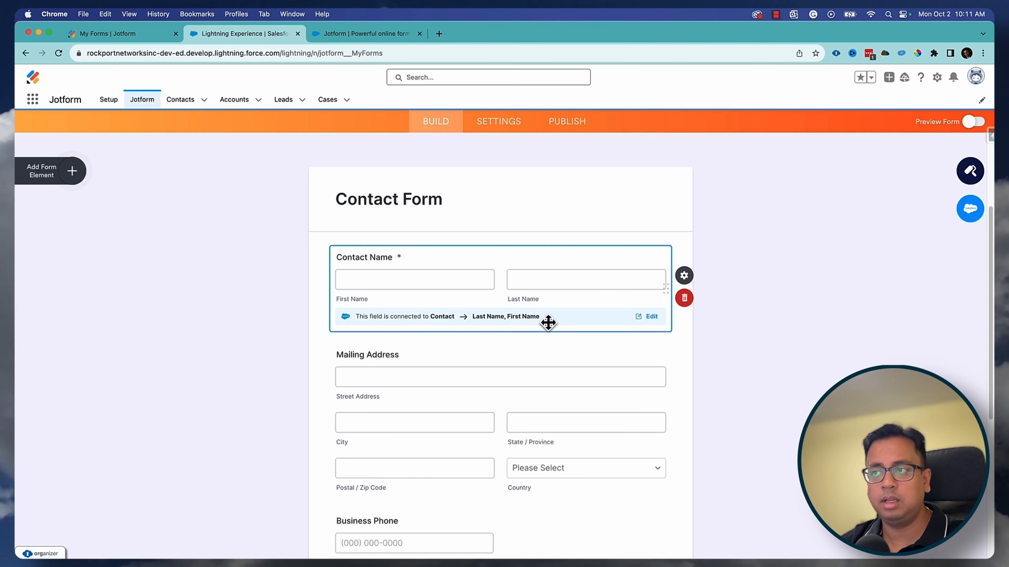
pyautogui.click(446, 354)
pyautogui.scroll(-5, 449, 352)
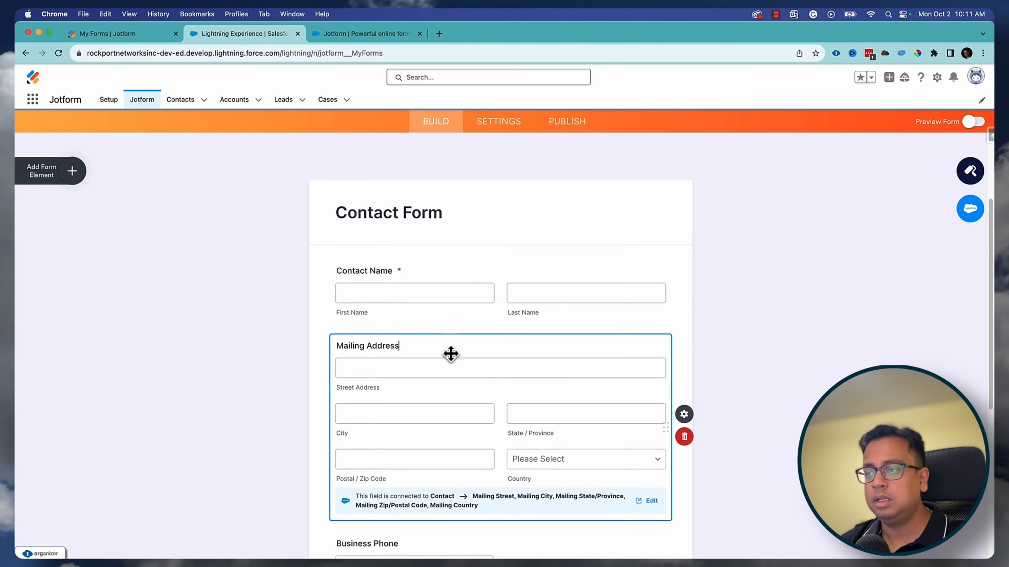
pyautogui.click(433, 304)
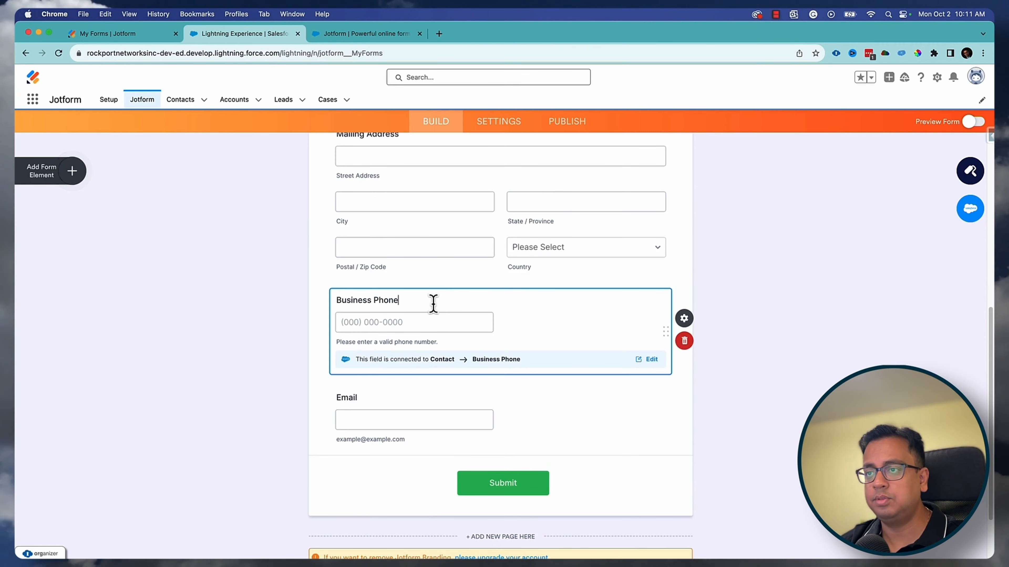
pyautogui.click(409, 394)
pyautogui.scroll(10, 413, 399)
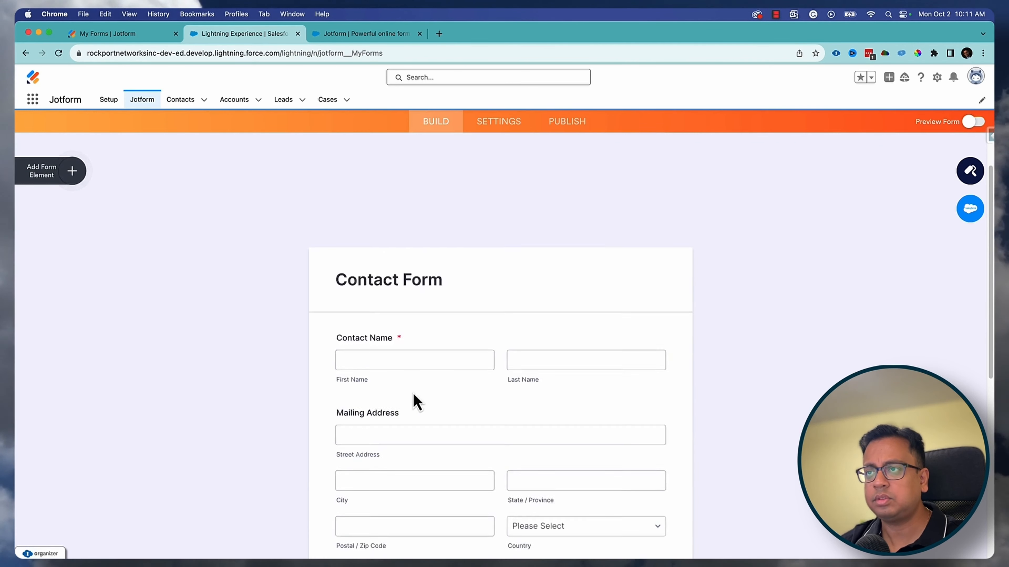
pyautogui.scroll(-4, 581, 419)
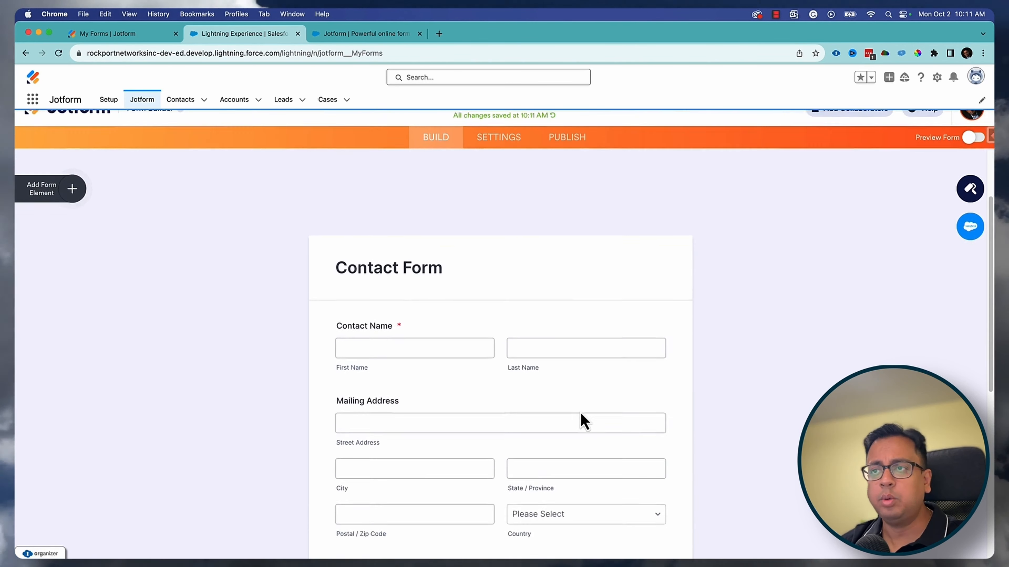
pyautogui.scroll(-5, 582, 419)
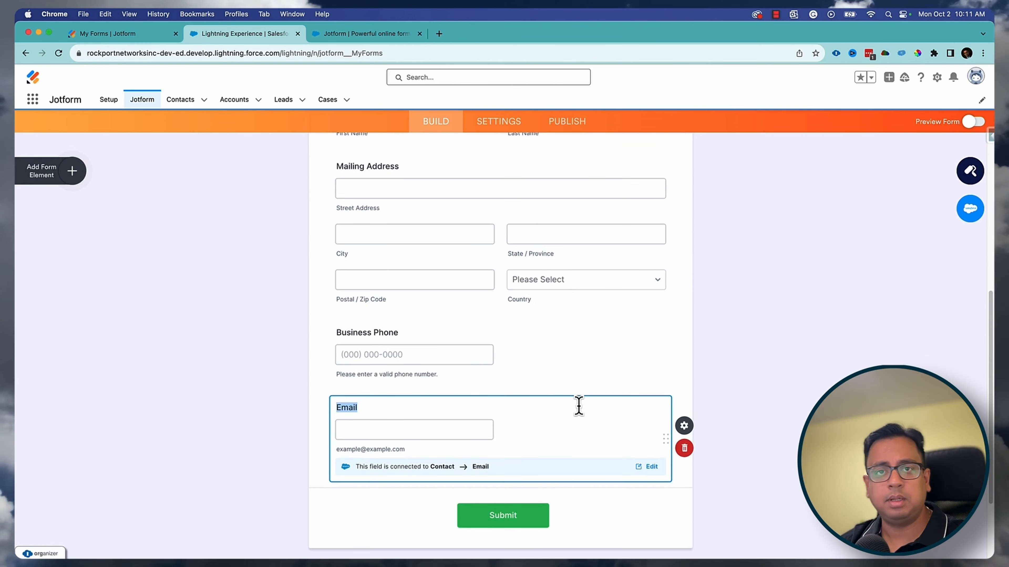
pyautogui.scroll(9, 578, 405)
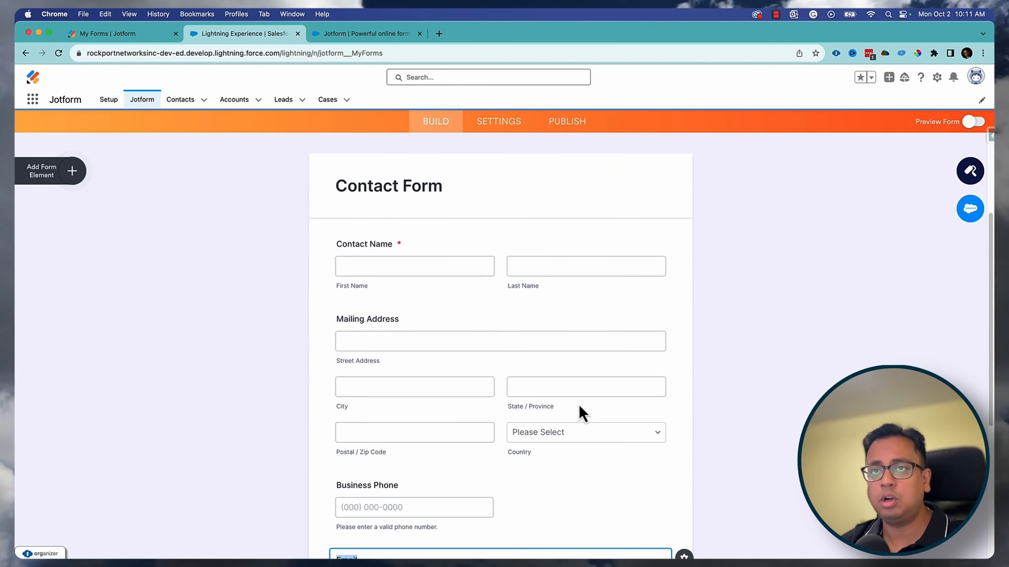
pyautogui.scroll(1, 579, 413)
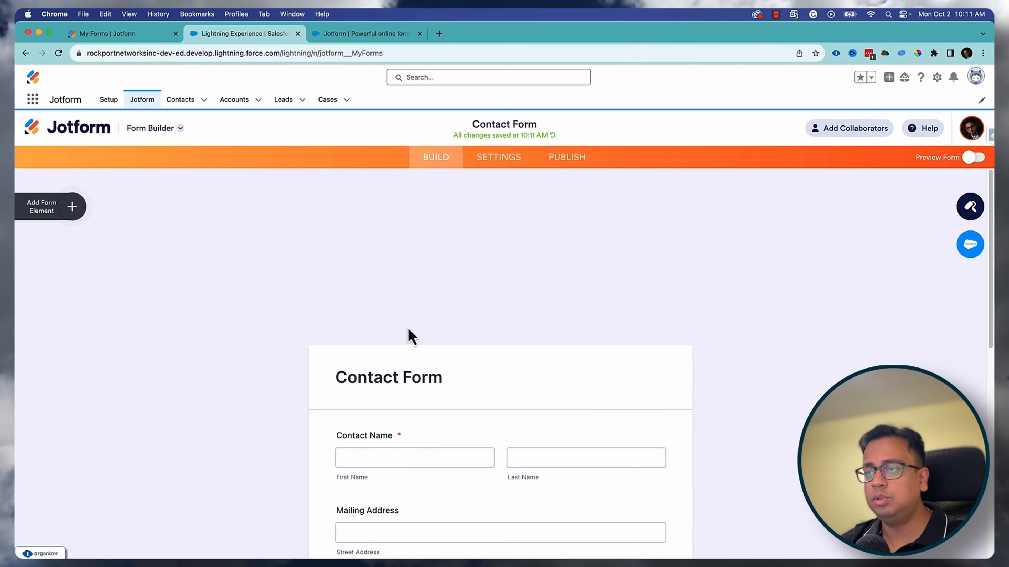
# - Open the form's existing Salesforce integration from Settings > Integrations for editing
pyautogui.click(502, 161)
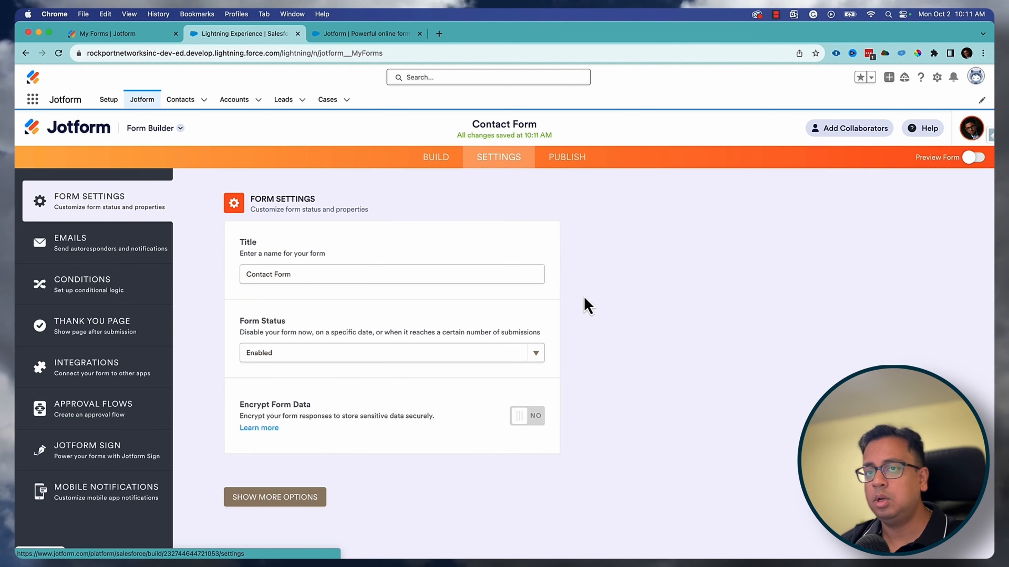
pyautogui.click(66, 371)
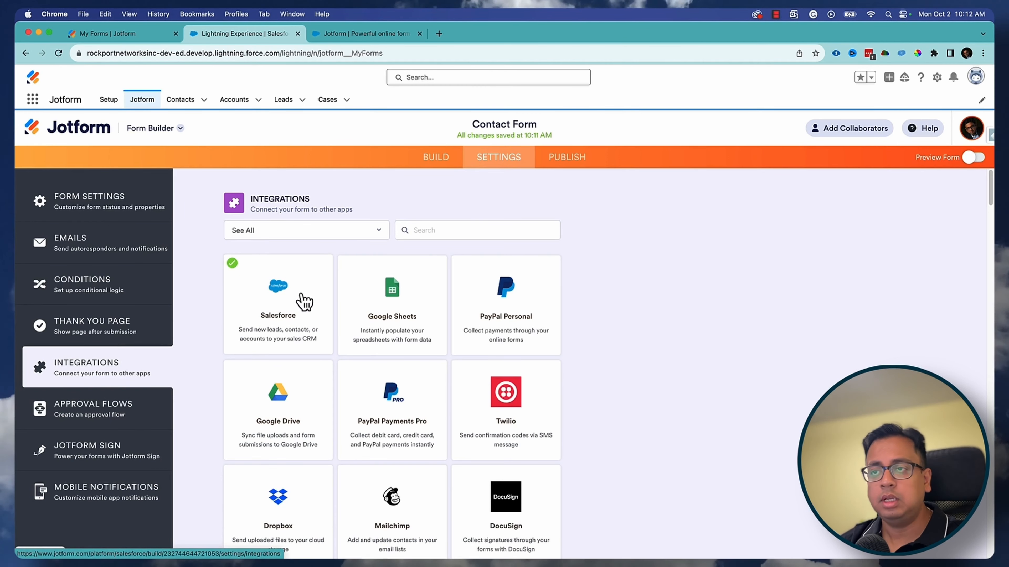
pyautogui.click(305, 302)
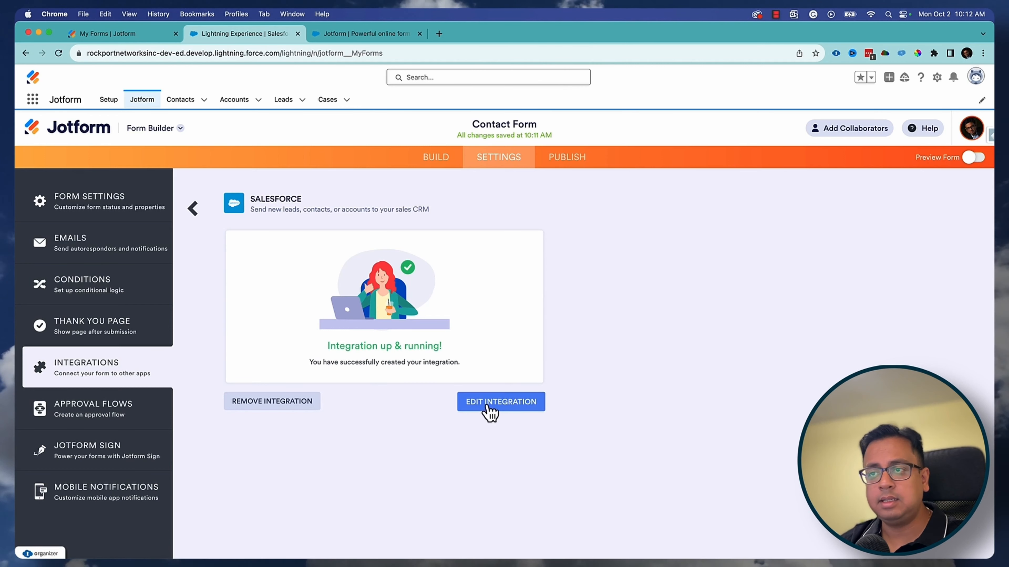
pyautogui.click(490, 411)
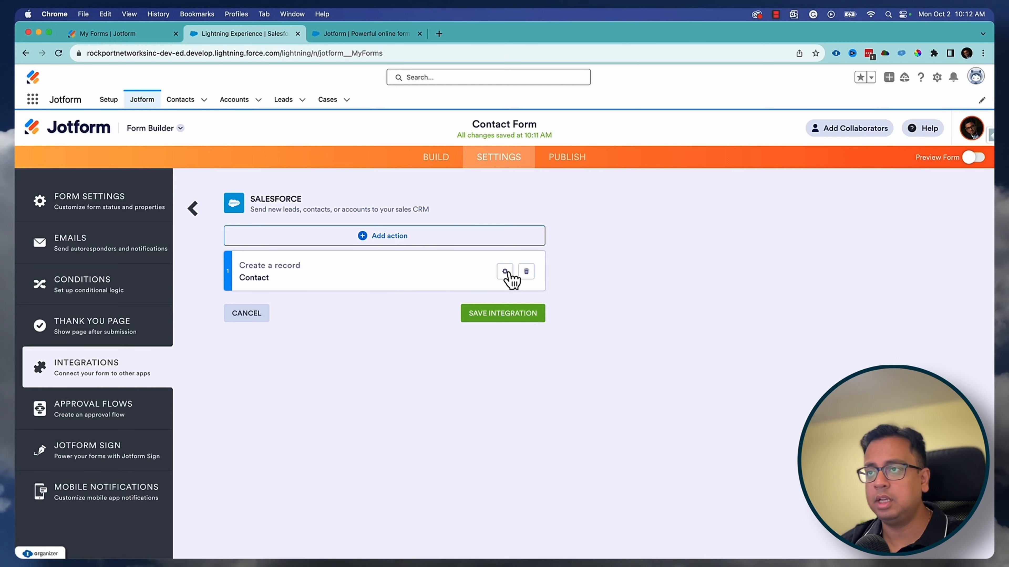
# - Open the Create a record Contact action and review its field mappings and Update record option
pyautogui.click(505, 272)
pyautogui.scroll(-2, 488, 376)
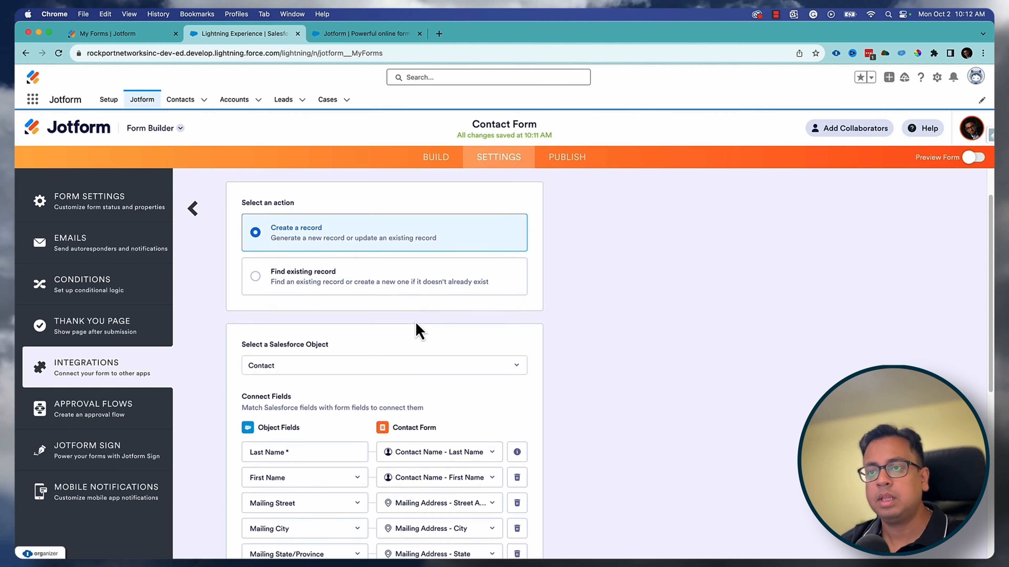
pyautogui.scroll(-5, 355, 331)
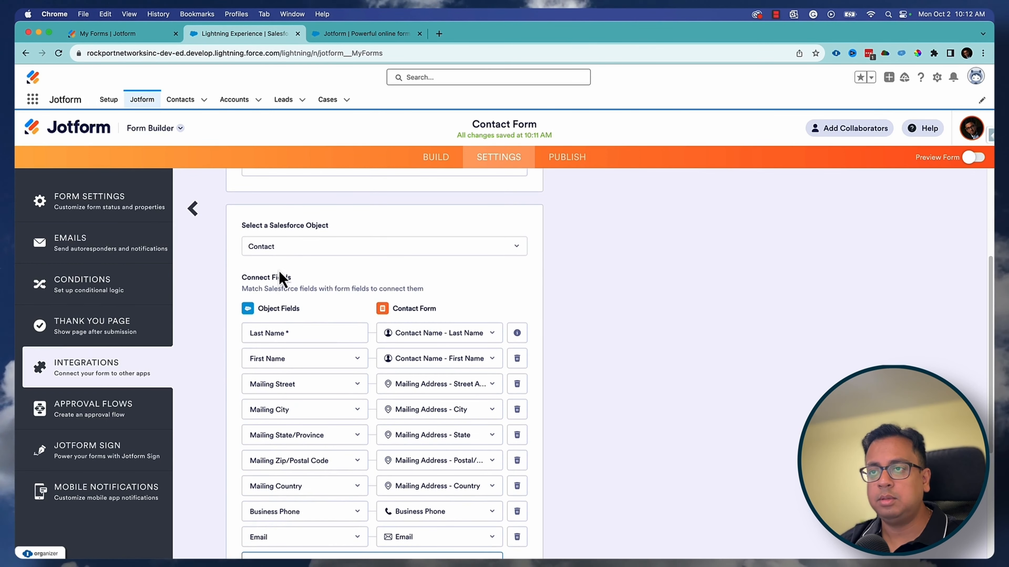
pyautogui.scroll(-2, 346, 317)
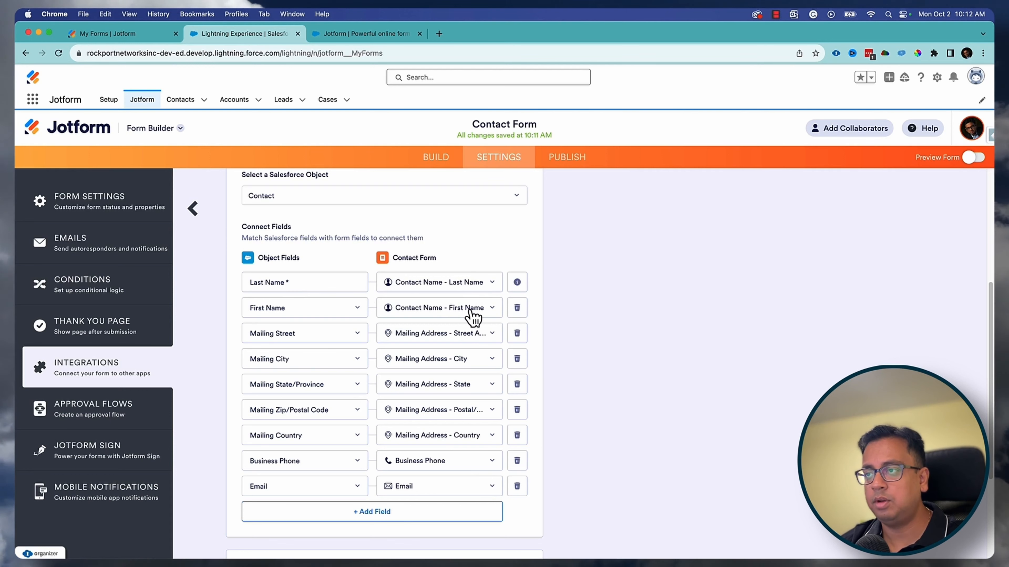
pyautogui.scroll(-5, 328, 322)
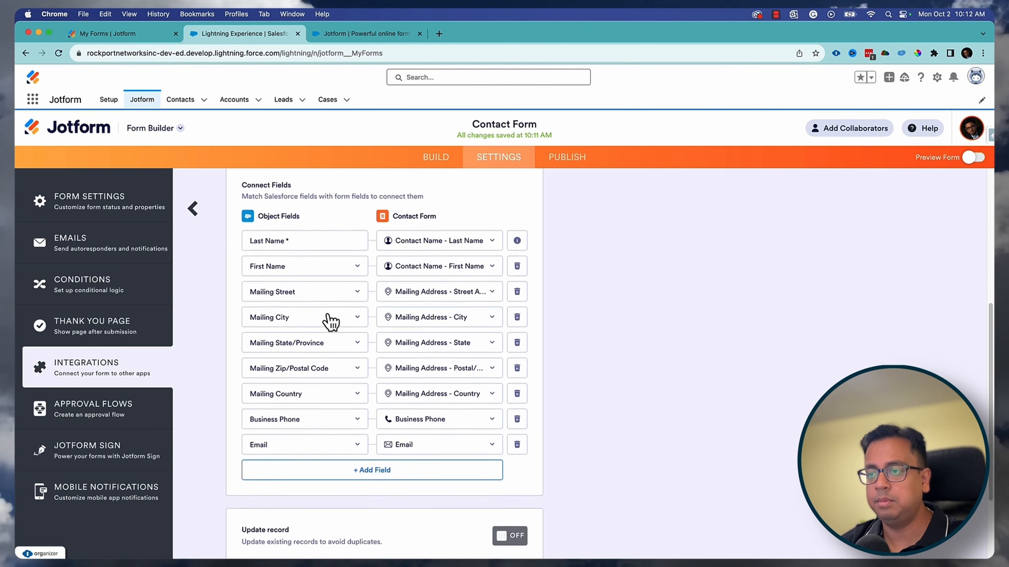
pyautogui.scroll(10, 309, 432)
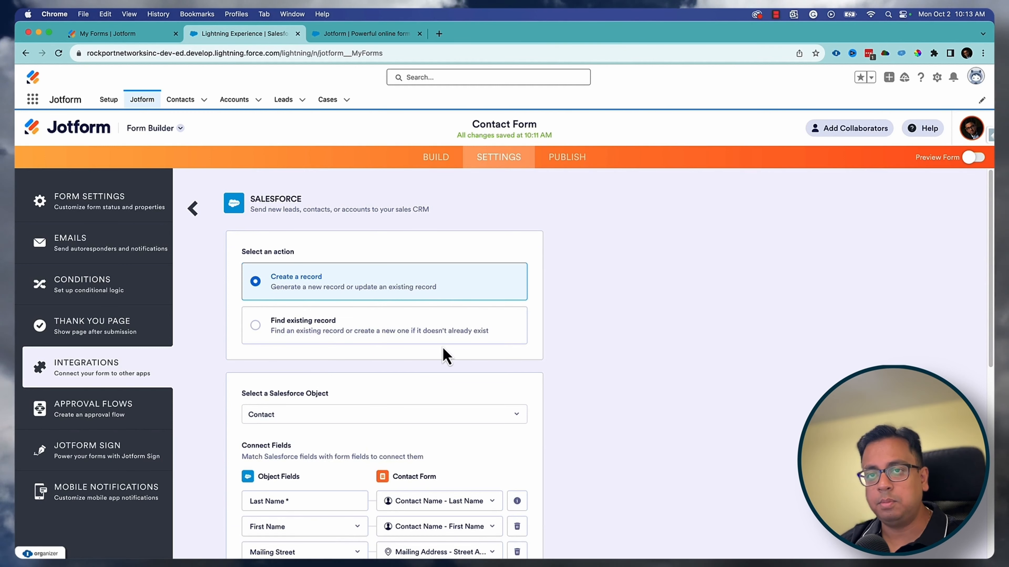
pyautogui.scroll(-6, 446, 354)
pyautogui.scroll(-4, 446, 353)
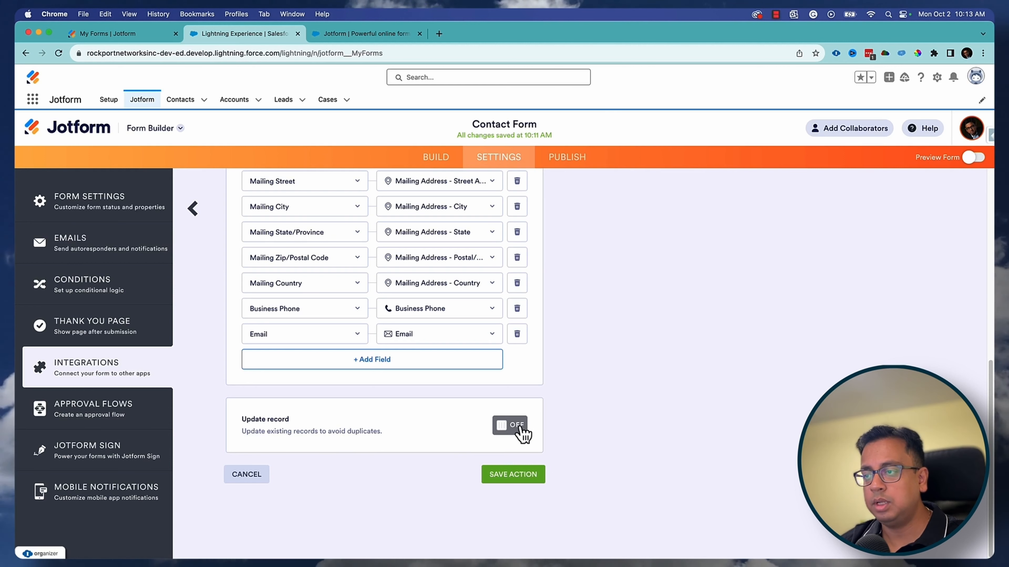
# - Turn on Update record and match Last Name to the form's Contact Name - Last Name
pyautogui.click(519, 429)
pyautogui.scroll(-2, 399, 431)
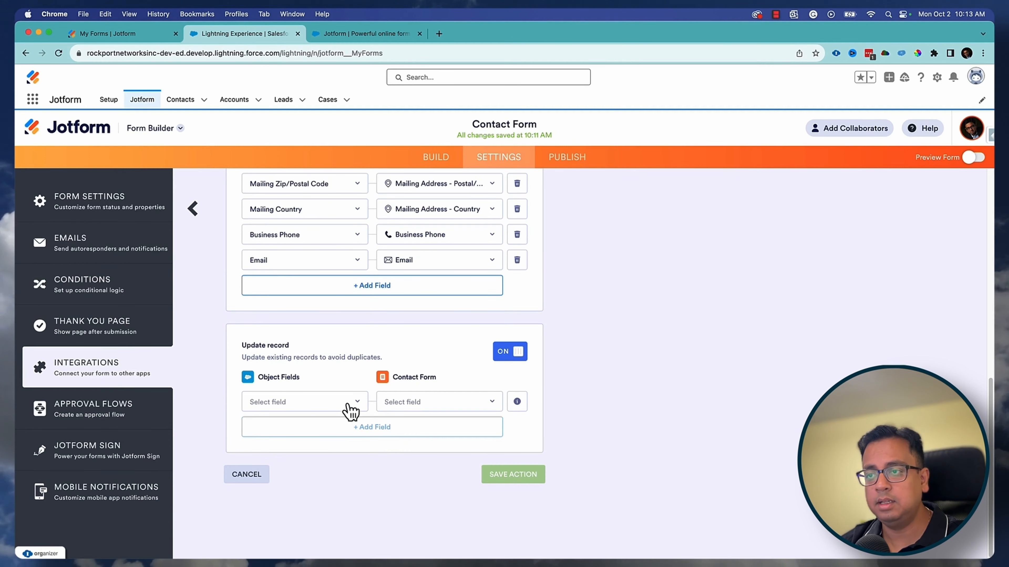
pyautogui.click(349, 403)
pyautogui.click(302, 466)
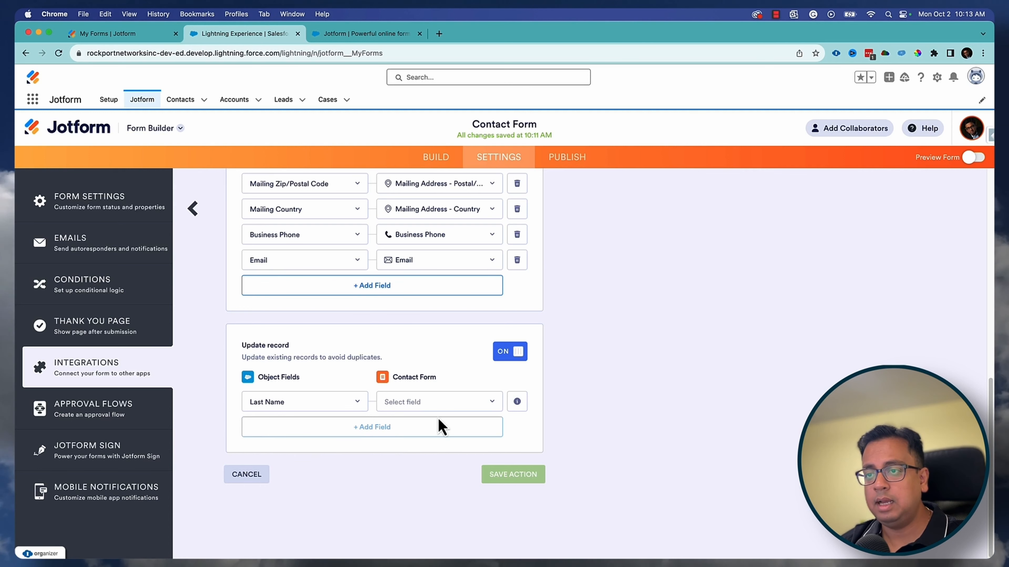
pyautogui.click(446, 405)
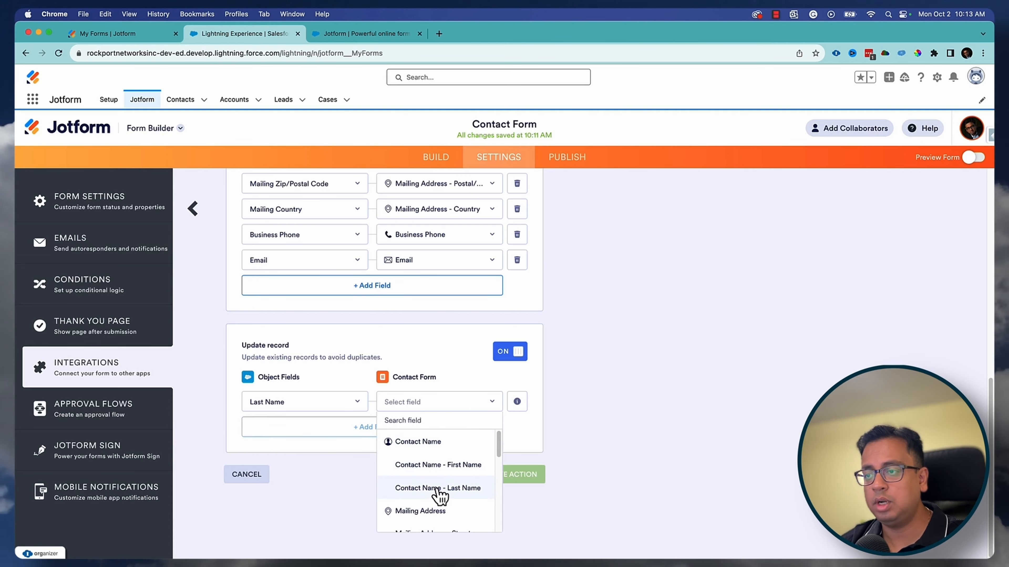
pyautogui.click(437, 488)
# - Add matching rows pairing First Name with Contact Name - First Name and Email with Email
pyautogui.click(361, 429)
pyautogui.click(331, 429)
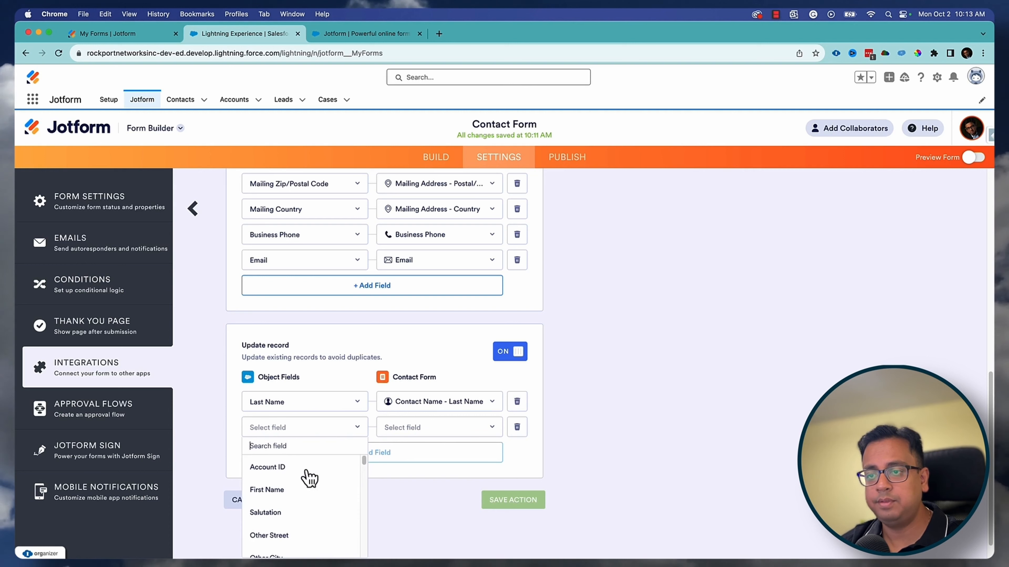
pyautogui.click(308, 492)
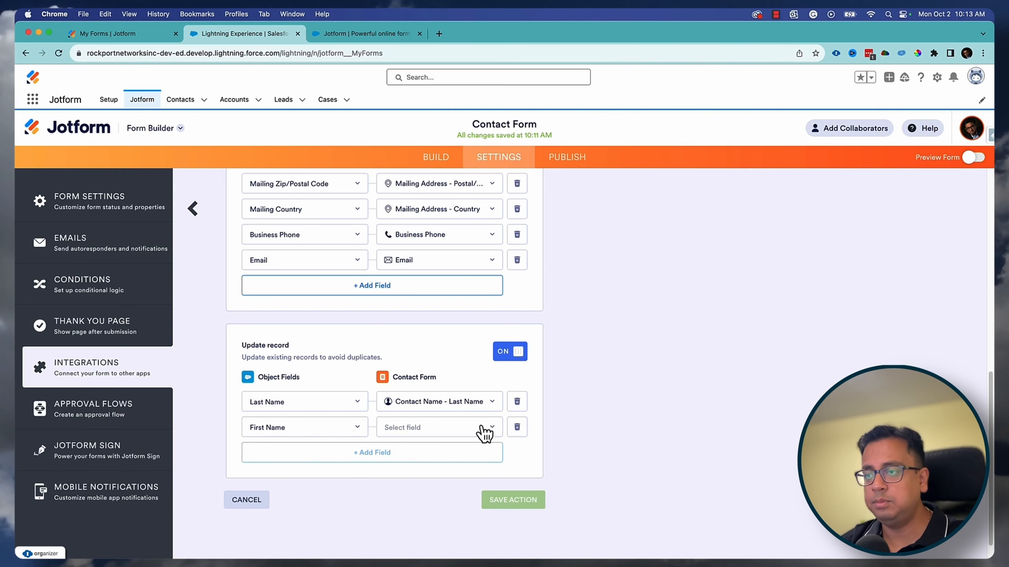
pyautogui.click(482, 431)
pyautogui.click(466, 491)
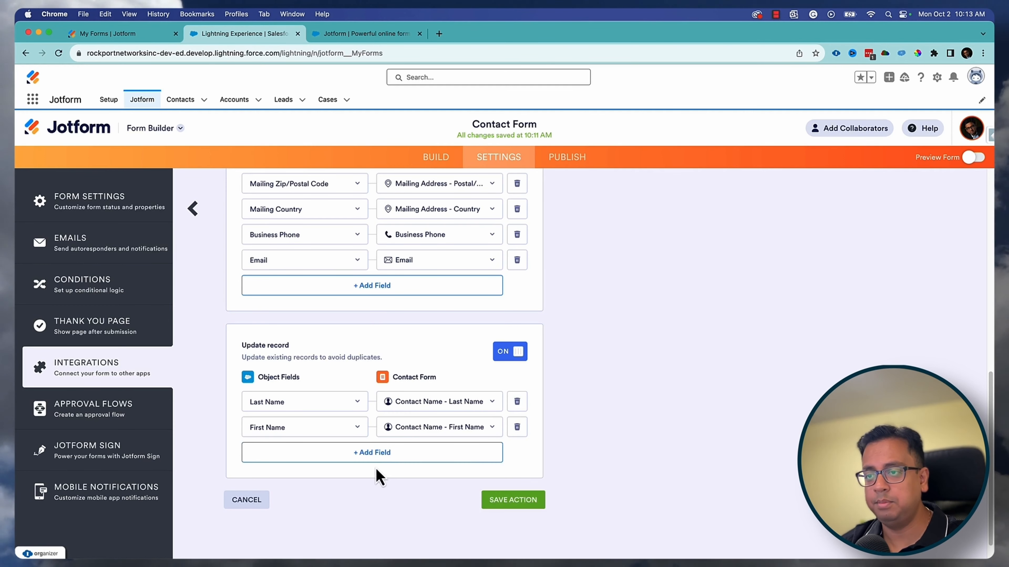
pyautogui.click(367, 458)
pyautogui.click(338, 461)
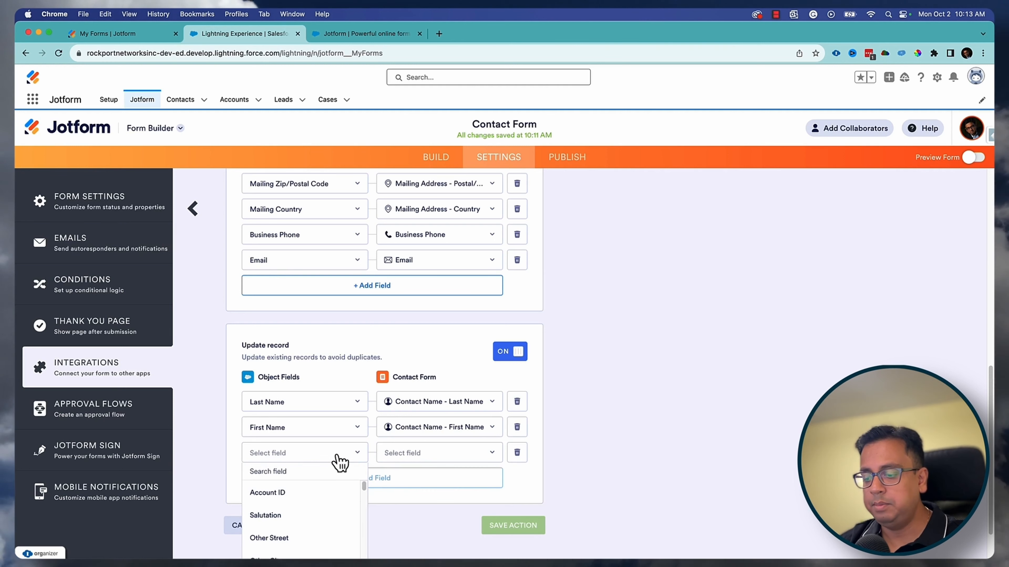
pyautogui.write('emai')
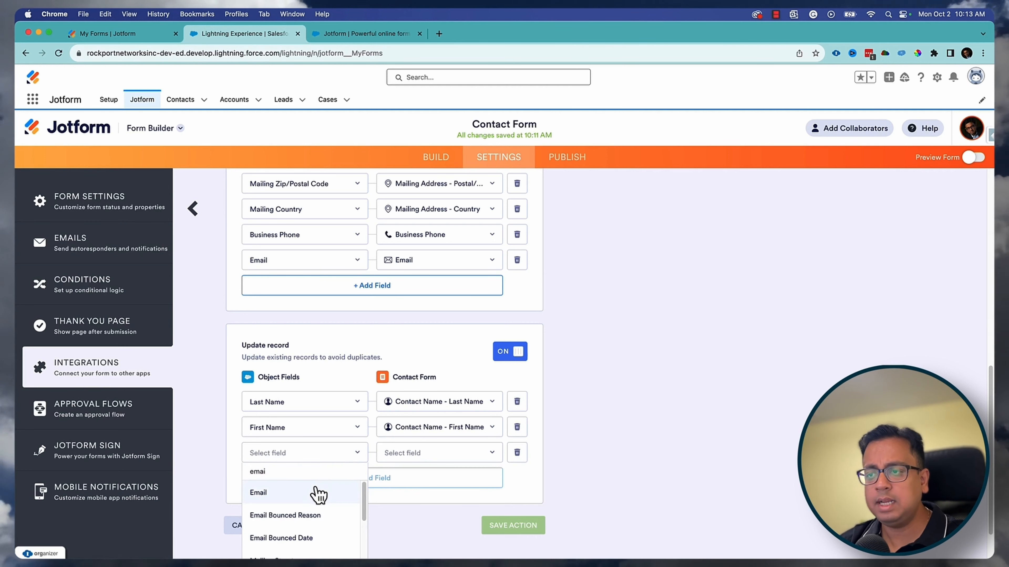
pyautogui.click(317, 493)
pyautogui.click(452, 458)
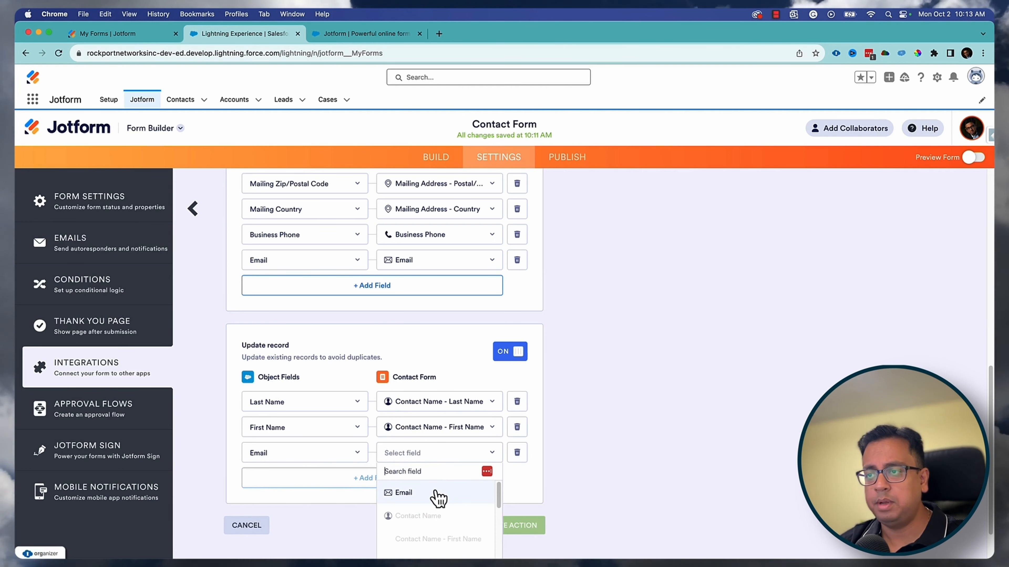
pyautogui.click(437, 495)
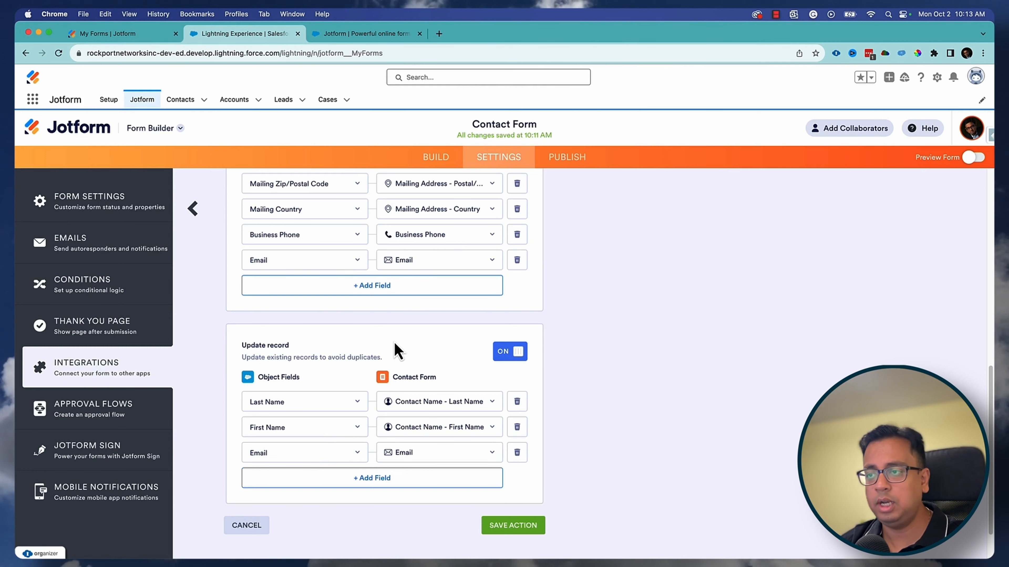
# - Save the Contact record action and the Salesforce integration changes
pyautogui.click(524, 526)
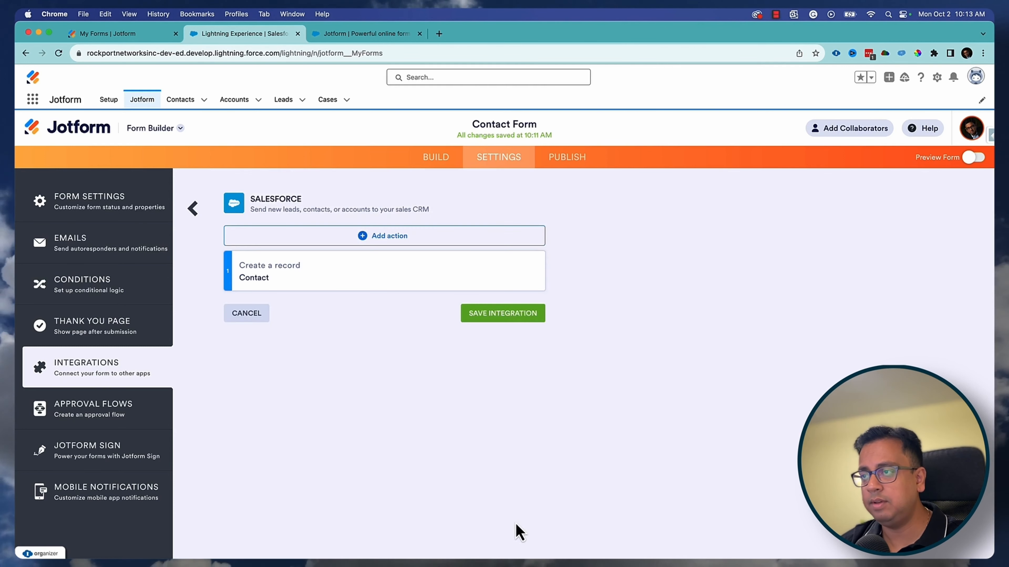
pyautogui.click(521, 314)
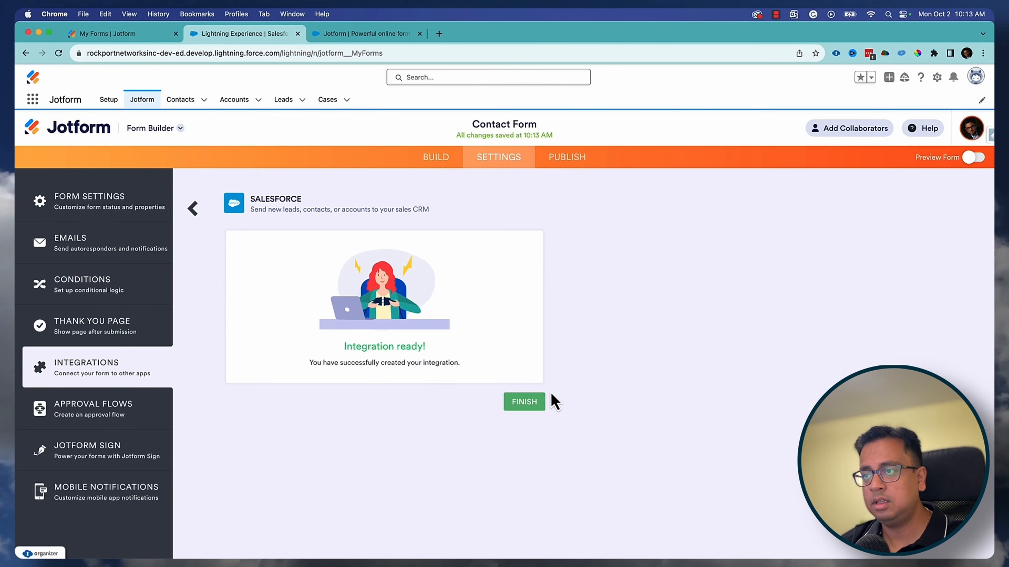
pyautogui.click(525, 405)
# - Open the published Contact Form in a new tab from the Publish page, then return to Salesforce
pyautogui.click(571, 158)
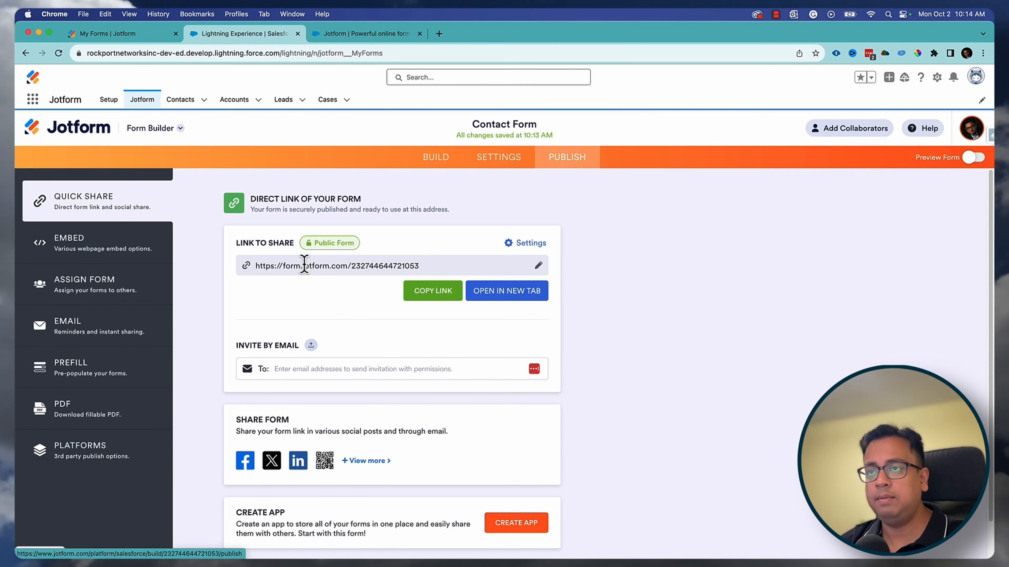
pyautogui.click(517, 298)
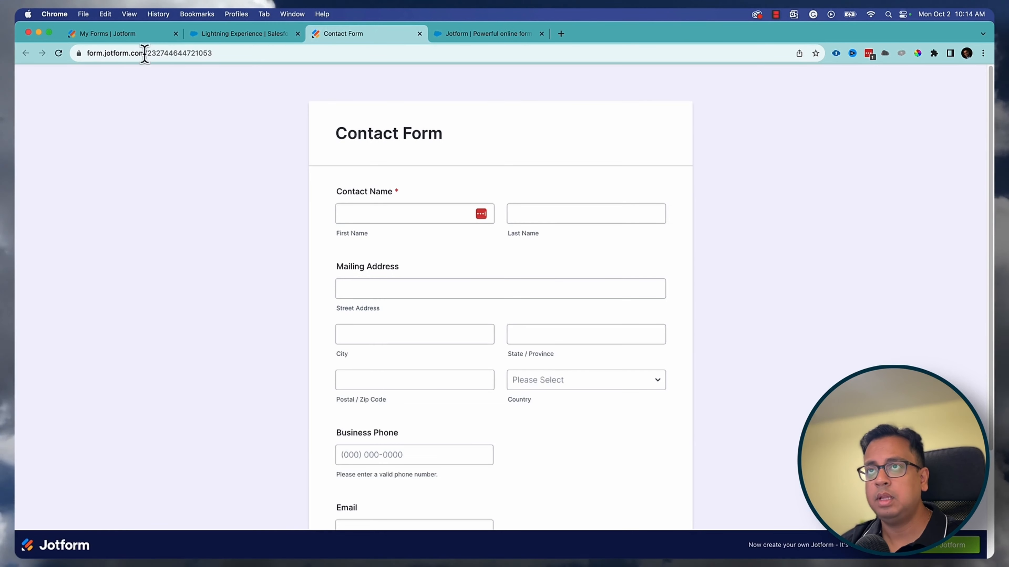
pyautogui.click(254, 38)
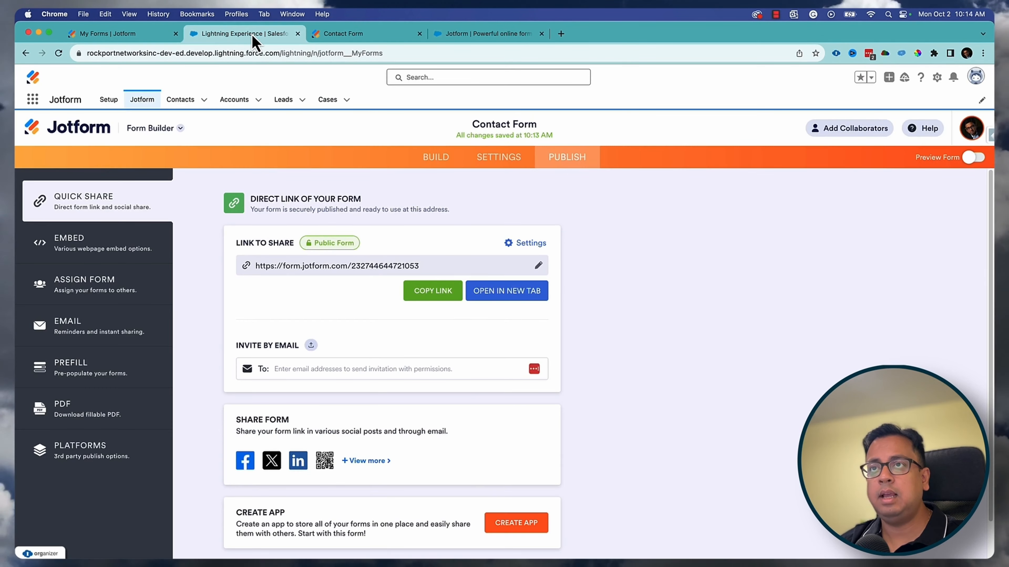
# - Open a recently viewed contact from the Contacts list and show its Details fields
pyautogui.click(175, 104)
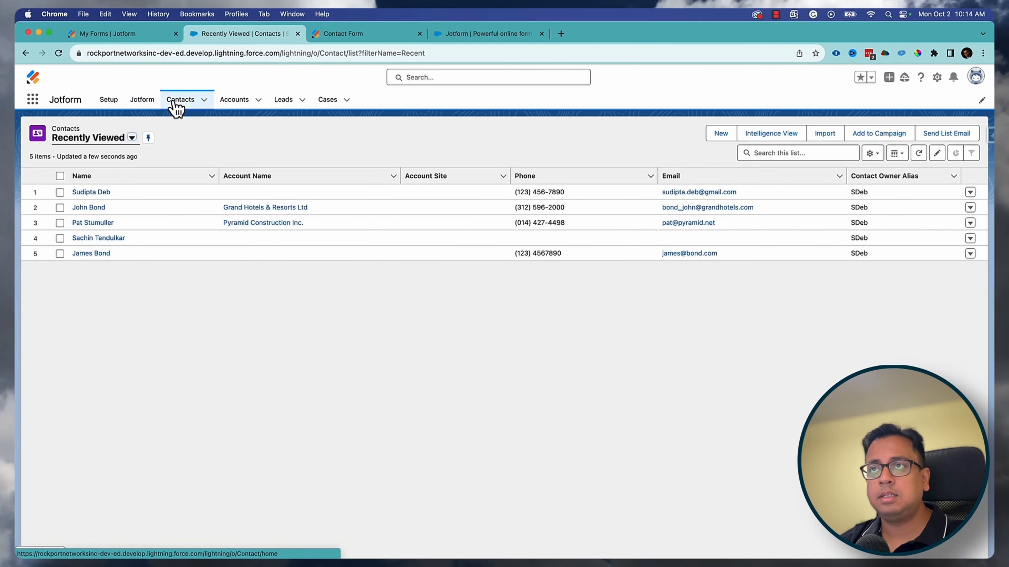
pyautogui.click(100, 194)
pyautogui.click(104, 218)
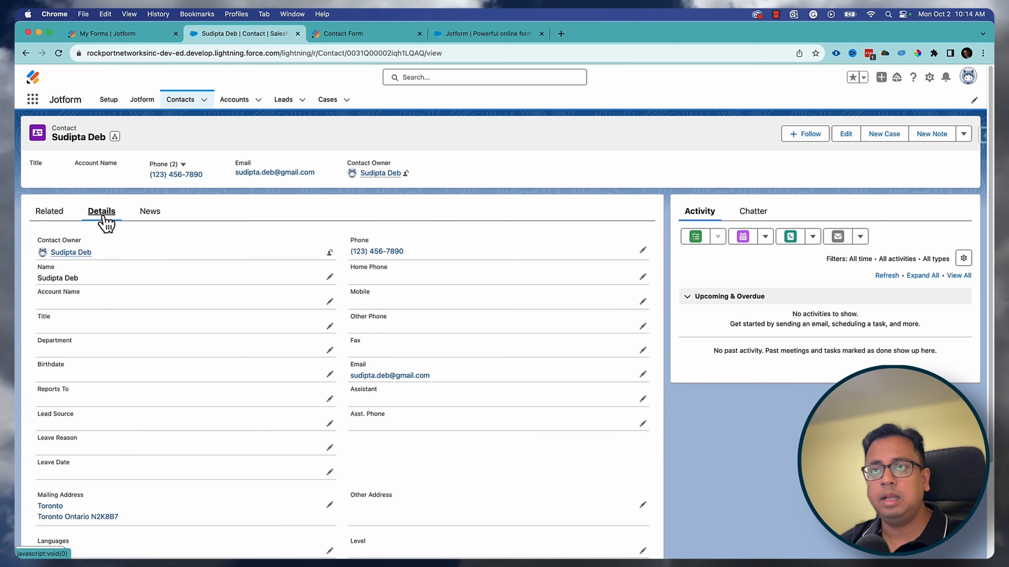
pyautogui.moveTo(79, 255)
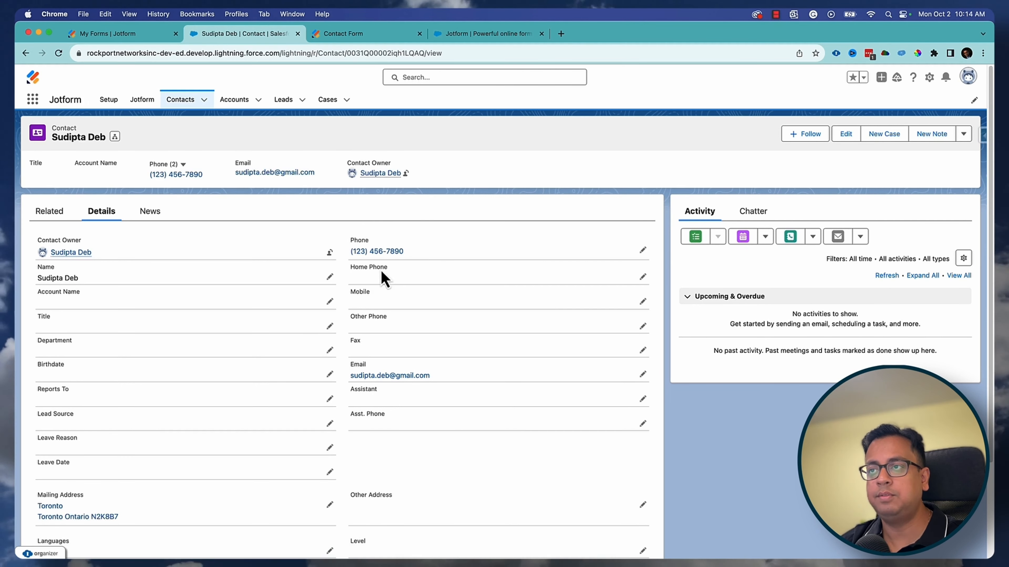
# - In the published Contact Form, enter the contact's first and last name, province and postal code
pyautogui.click(381, 34)
pyautogui.click(386, 214)
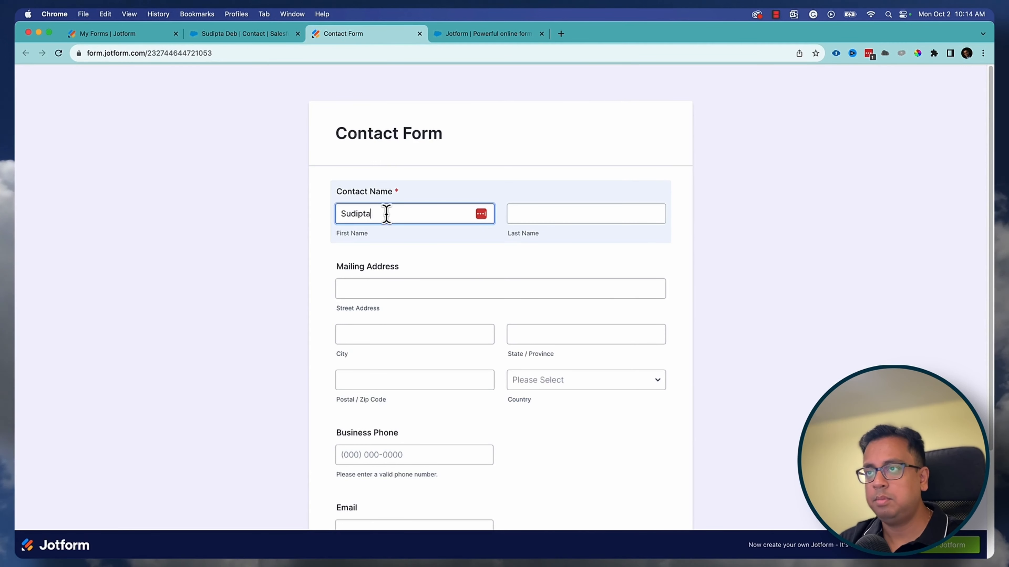
pyautogui.press('Tab')
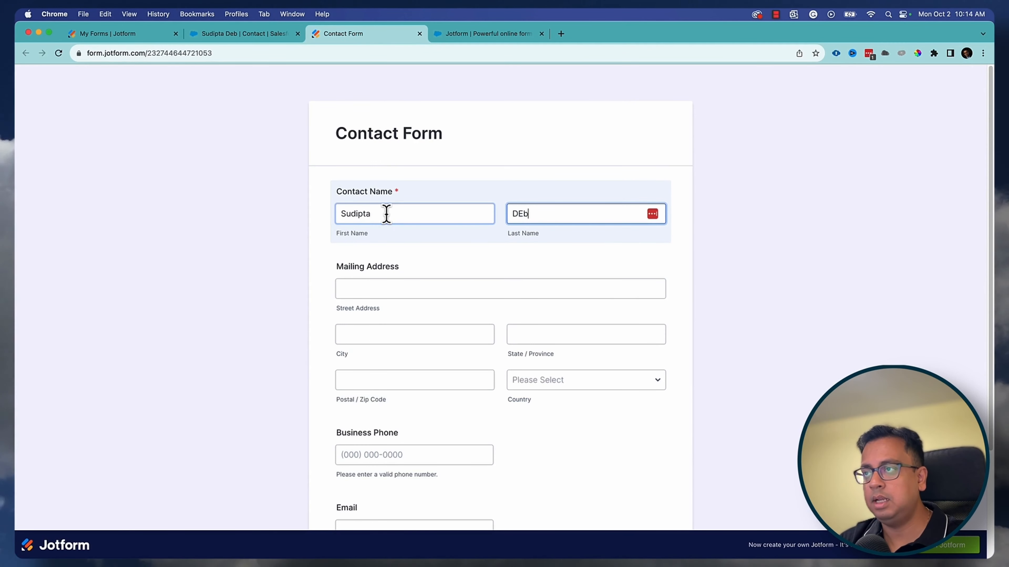
pyautogui.press('Tab')
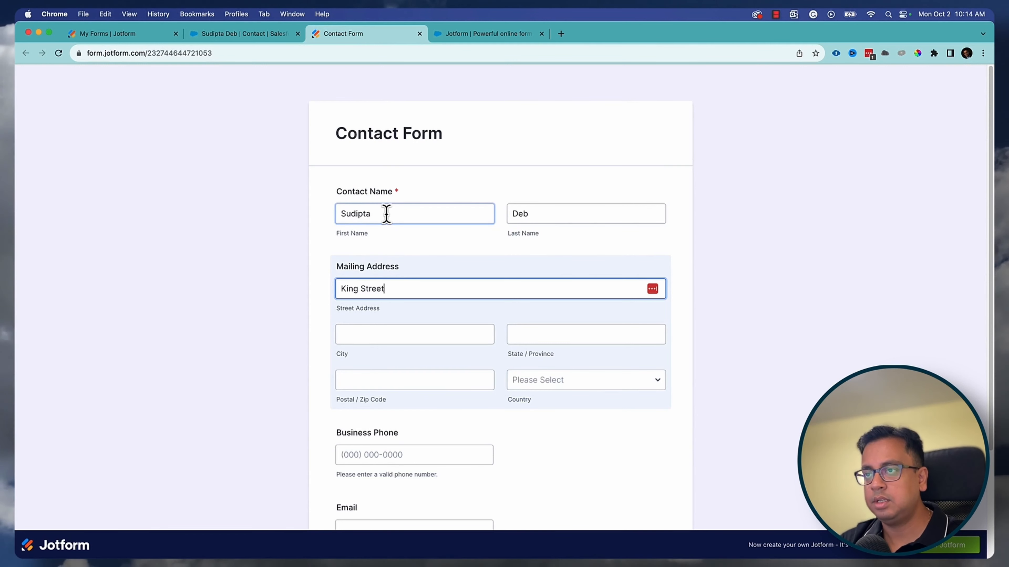
pyautogui.press('Tab')
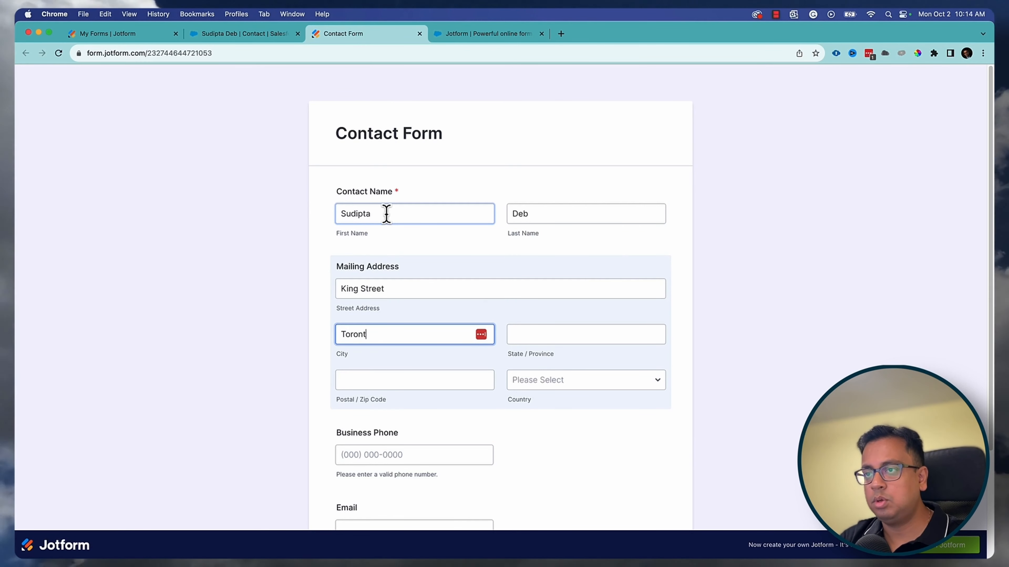
pyautogui.press('Tab')
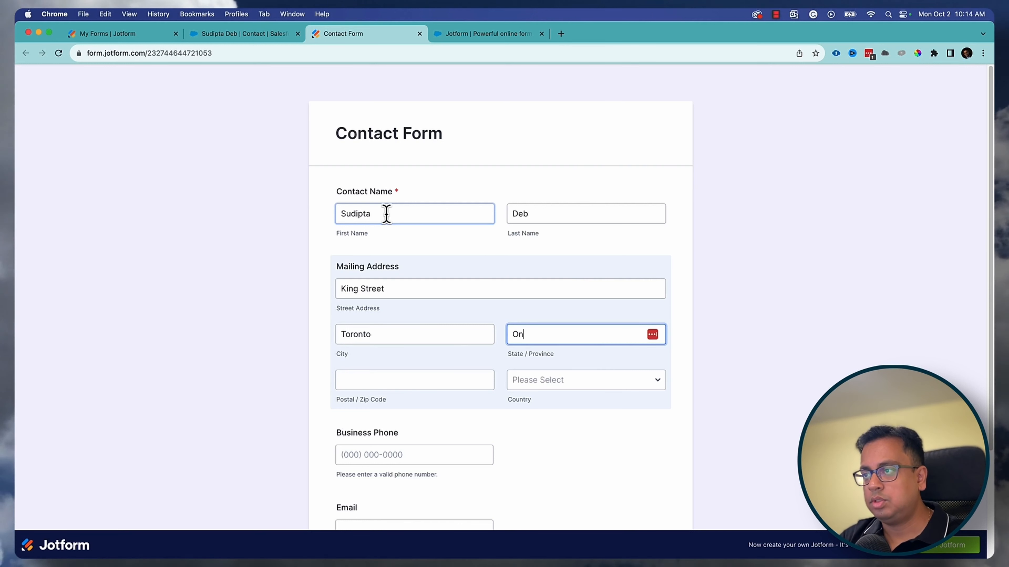
pyautogui.write('Ontareio')
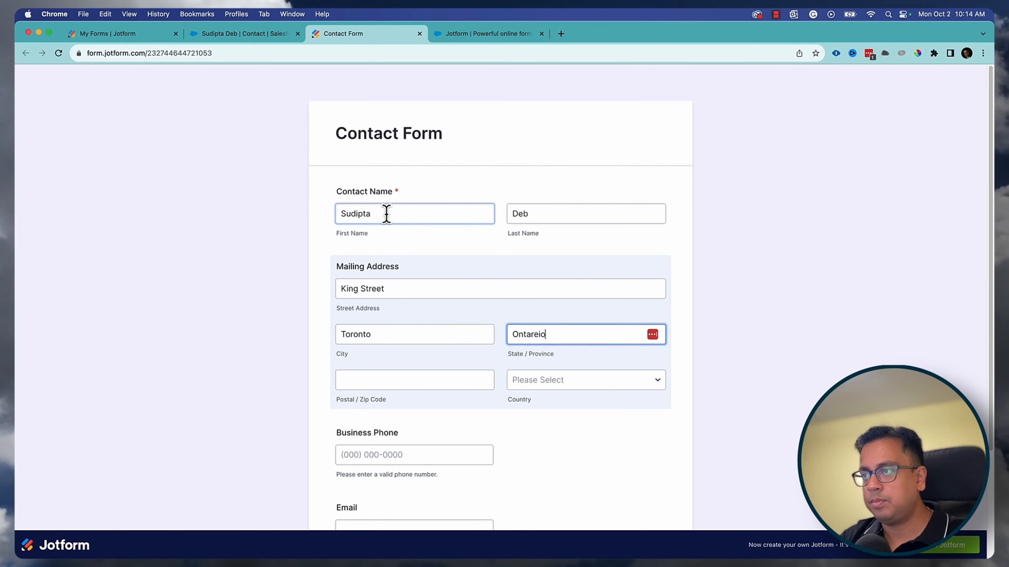
pyautogui.write('io')
pyautogui.press('Tab')
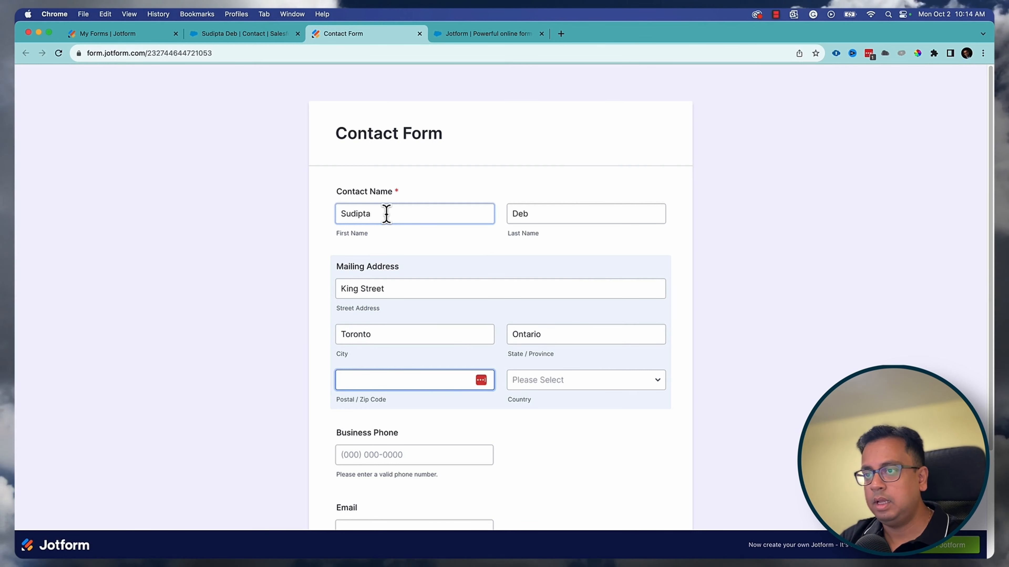
pyautogui.write('N2K9X')
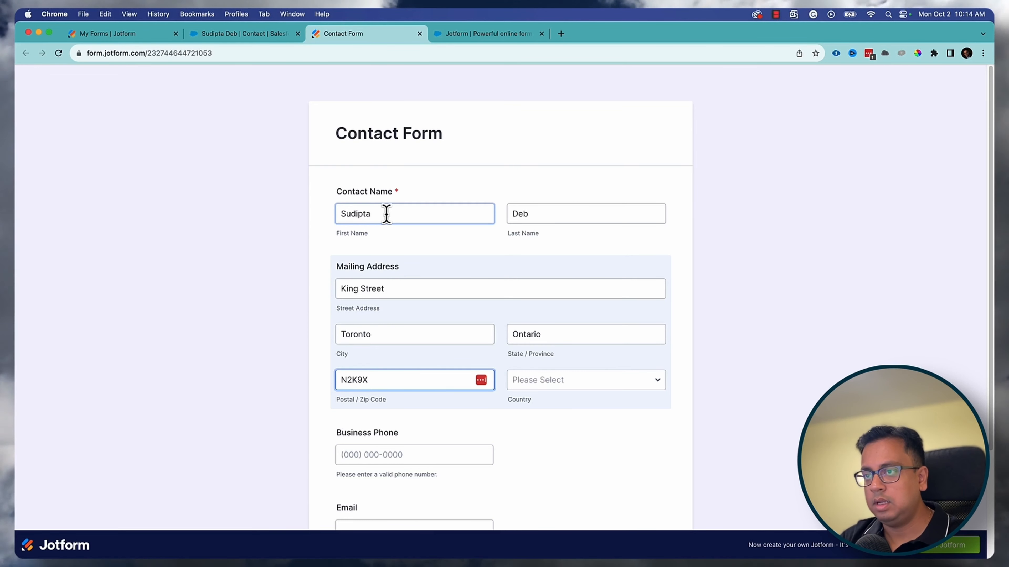
pyautogui.press('BackSpace')
pyautogui.write('C')
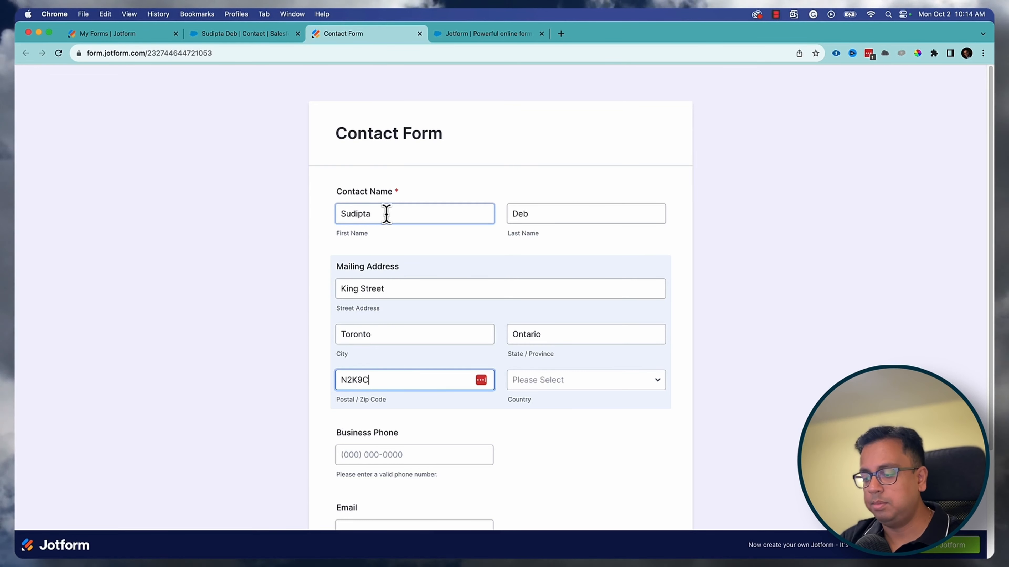
pyautogui.write('9')
# - Choose Canada as the country, fill in the business phone and e-mail, and submit the form
pyautogui.press('Tab')
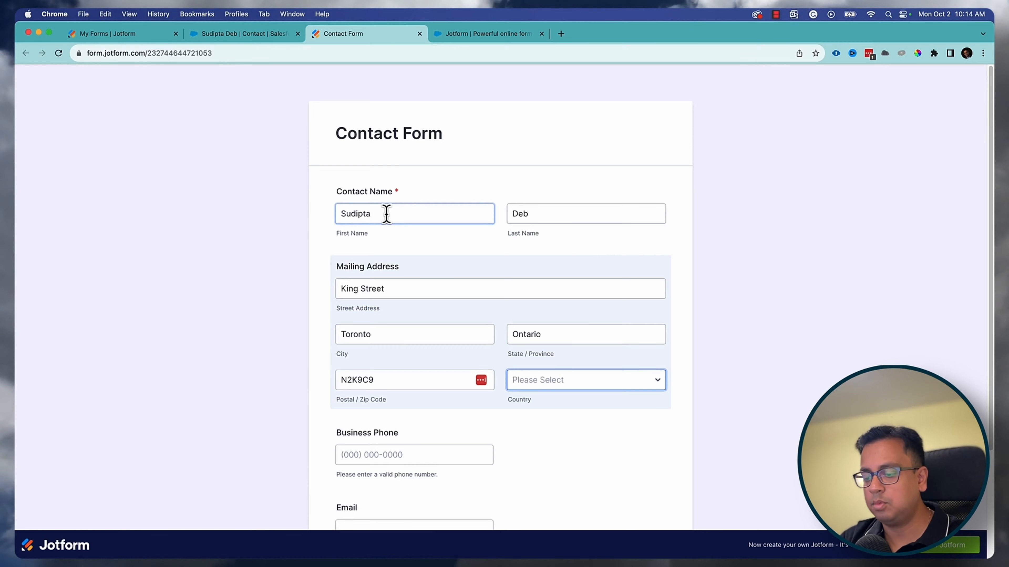
pyautogui.press('c')
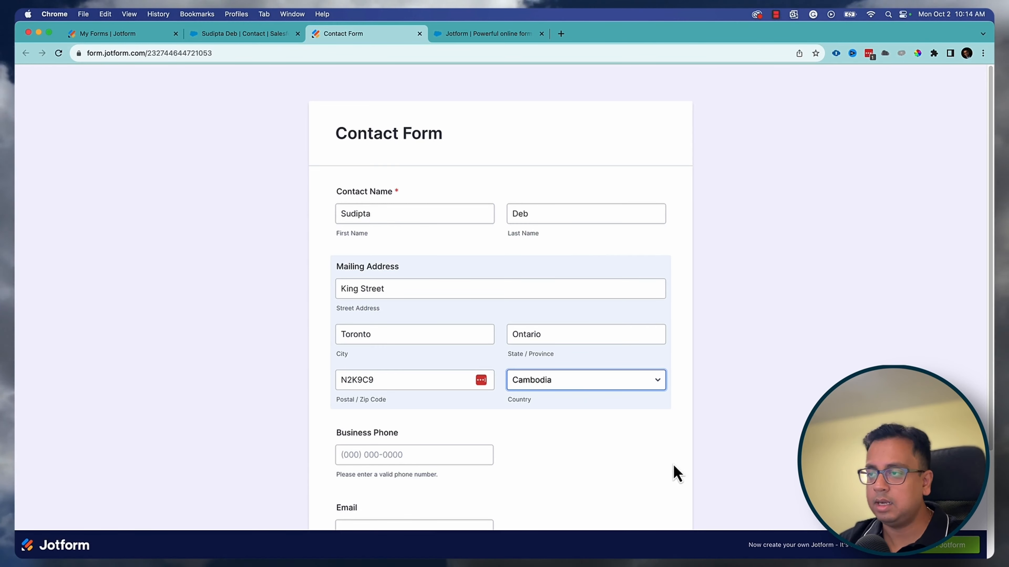
pyautogui.click(592, 383)
pyautogui.click(590, 408)
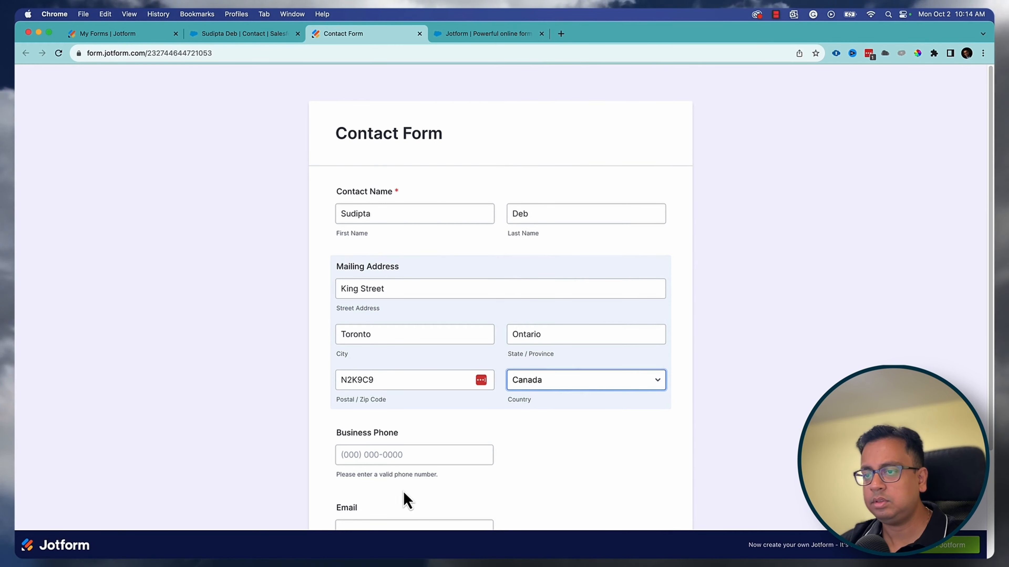
pyautogui.scroll(-3, 406, 477)
pyautogui.click(360, 320)
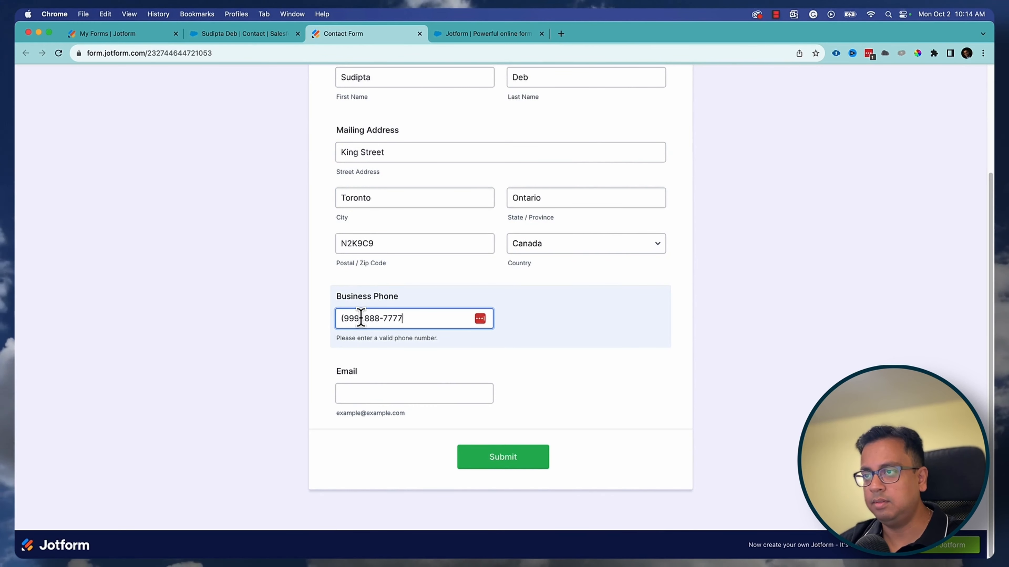
pyautogui.press('Tab')
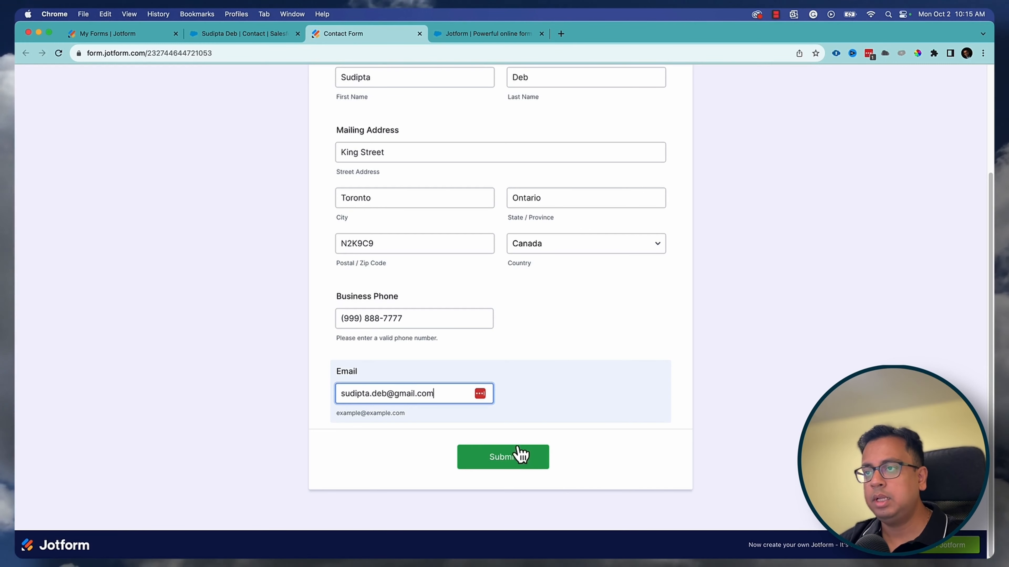
pyautogui.scroll(1, 556, 274)
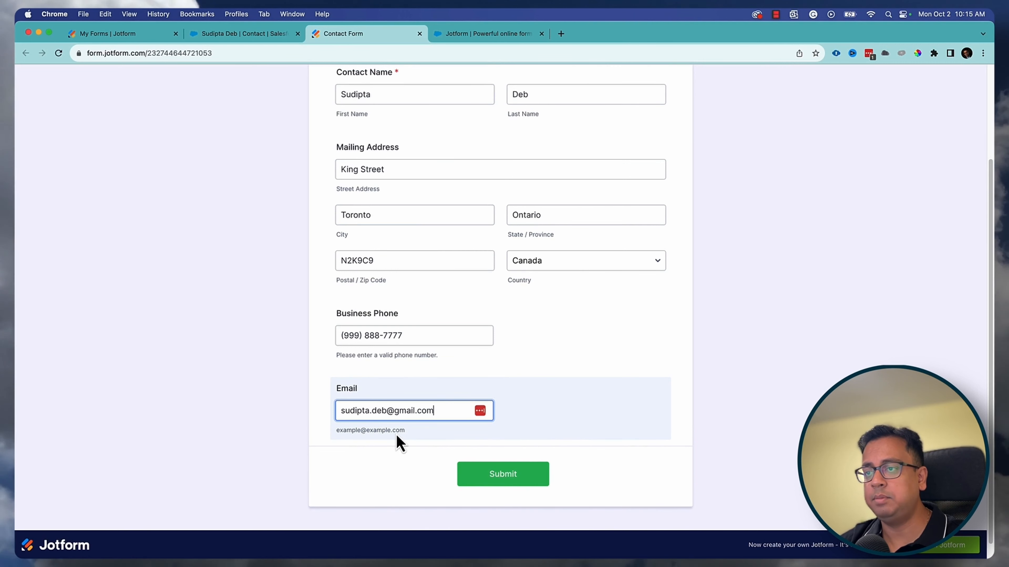
pyautogui.click(514, 475)
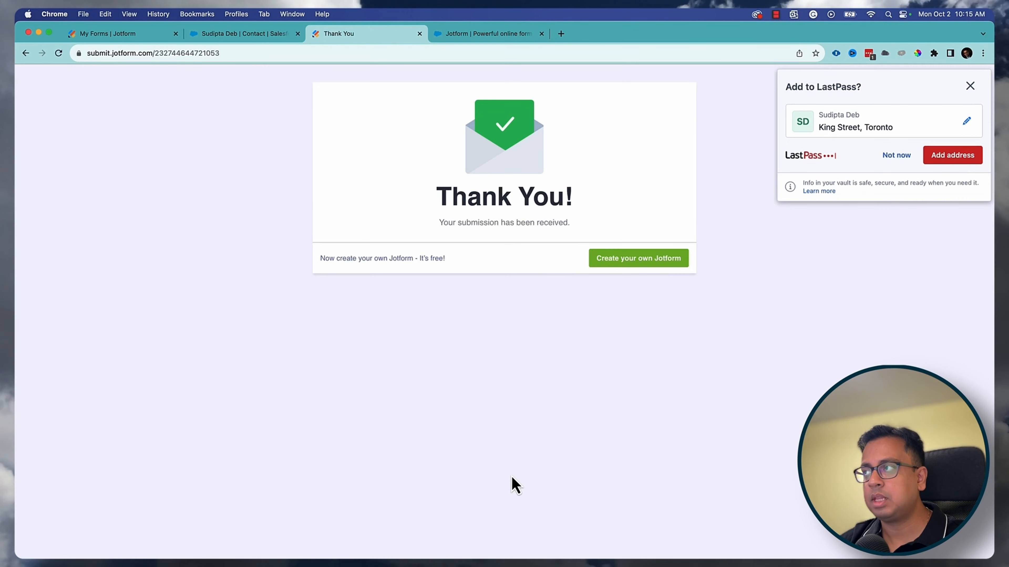
# - Reload the Salesforce contact to verify its updated phone and mailing address, then close the Thank You tab
pyautogui.click(969, 86)
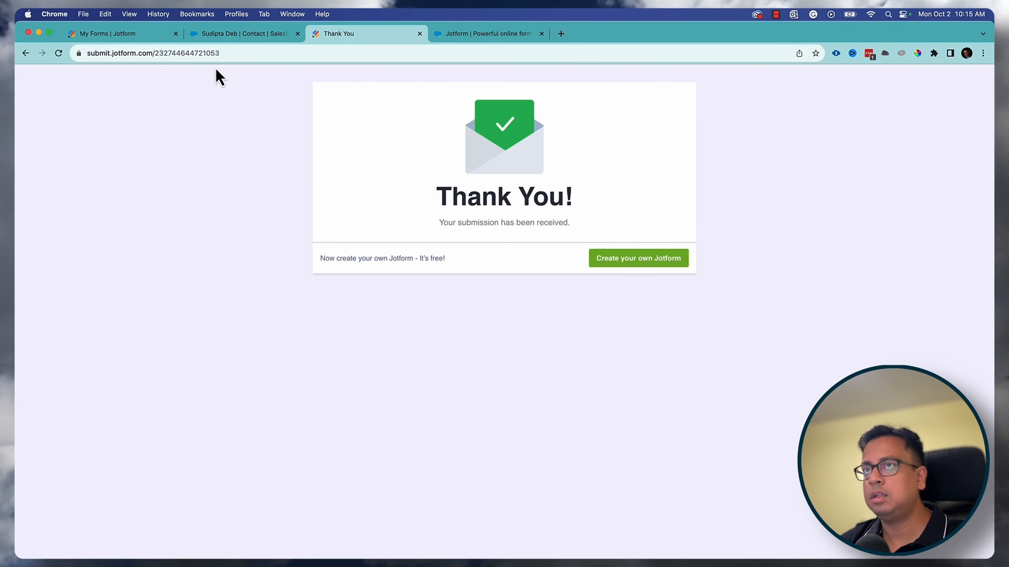
pyautogui.click(242, 33)
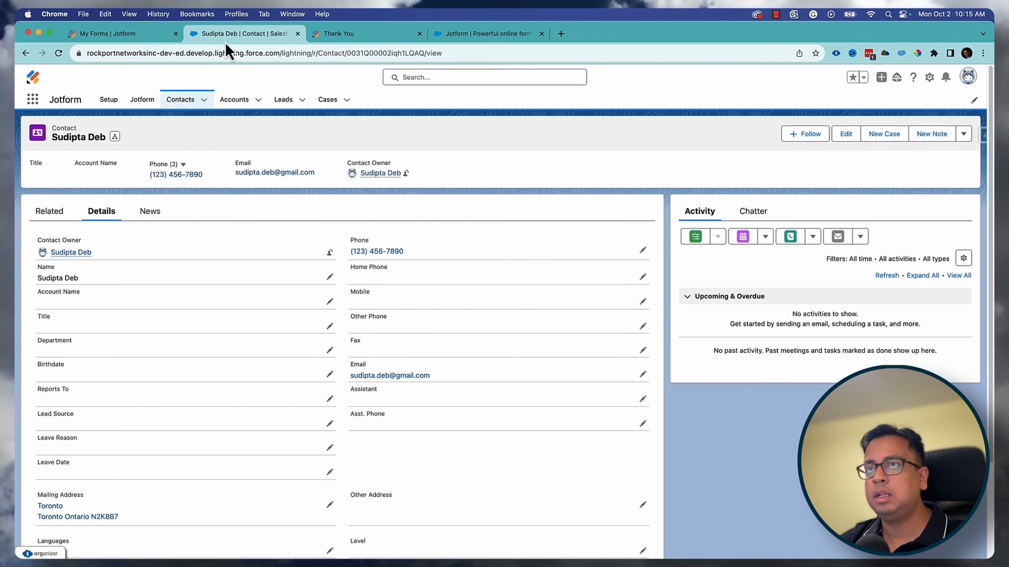
pyautogui.click(58, 53)
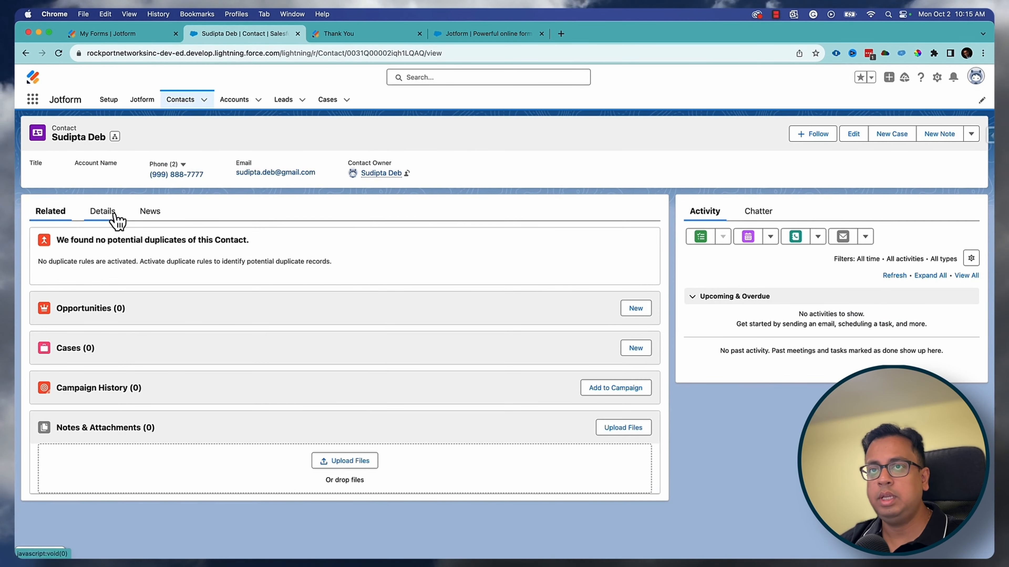
pyautogui.click(116, 221)
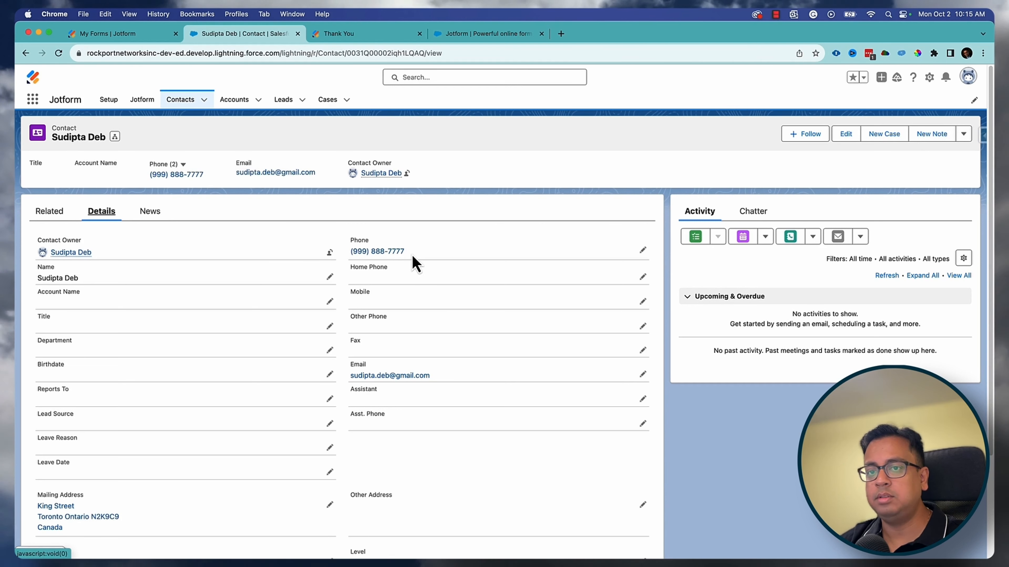
pyautogui.scroll(-3, 381, 317)
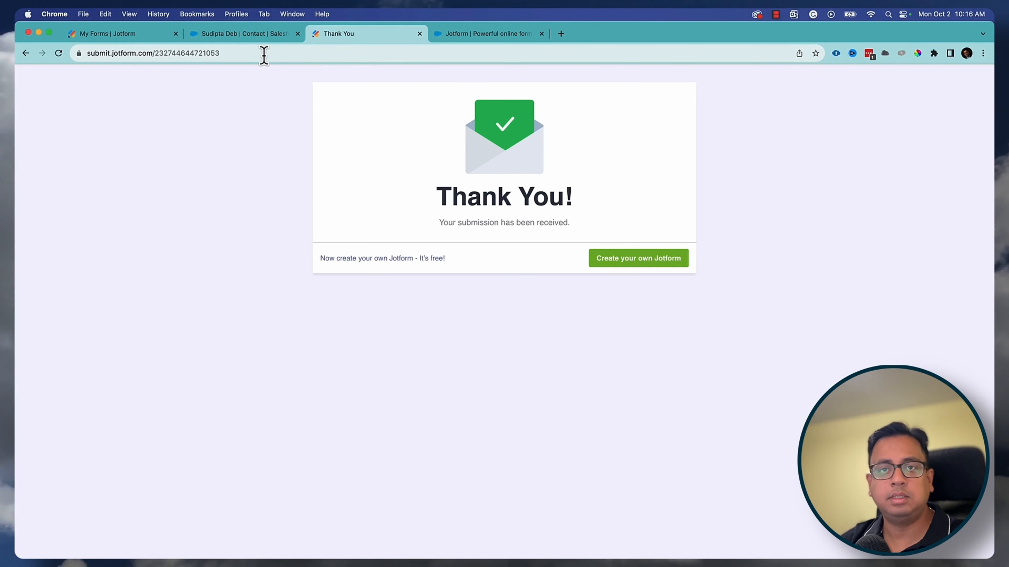
pyautogui.press('super+w')
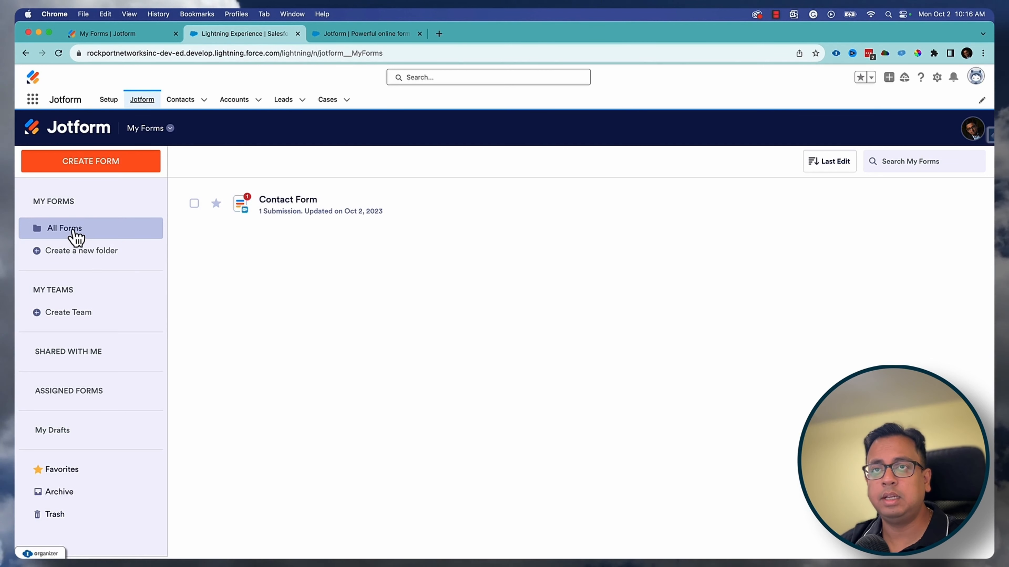
# - Open the Contact Form and check that Mailing Address and Business Phone map to Contact fields
pyautogui.click(319, 207)
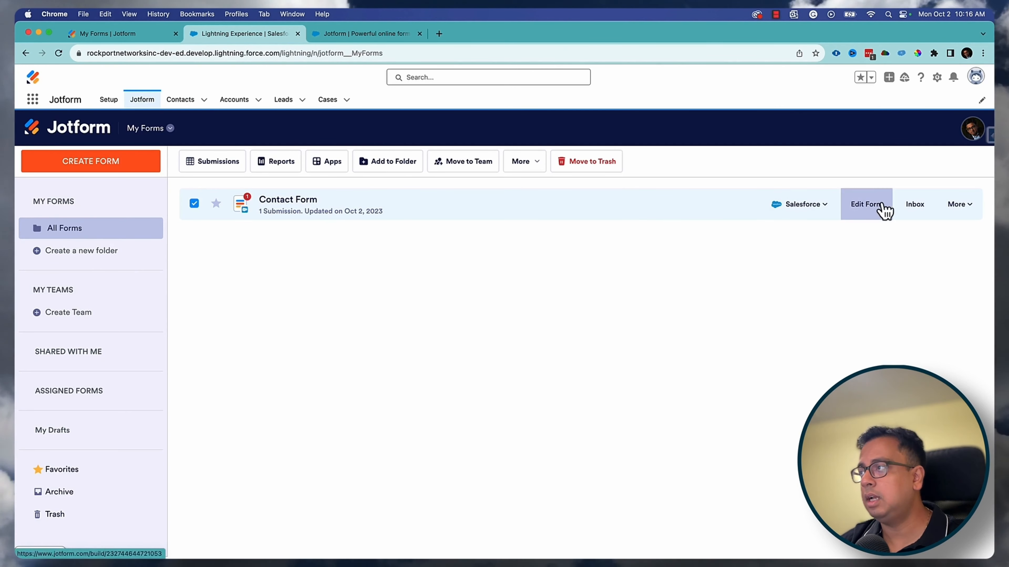
pyautogui.click(865, 204)
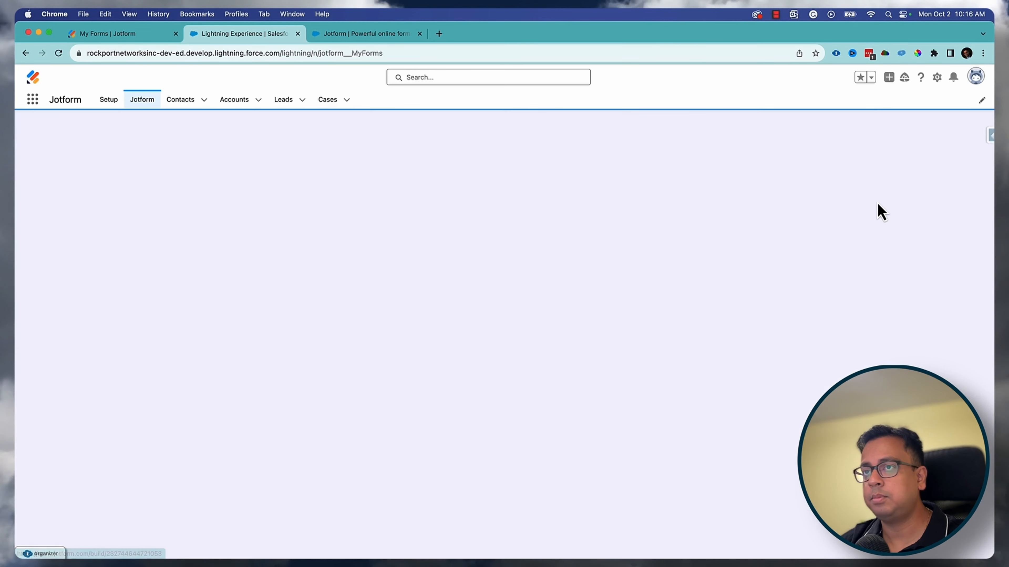
pyautogui.scroll(-5, 524, 367)
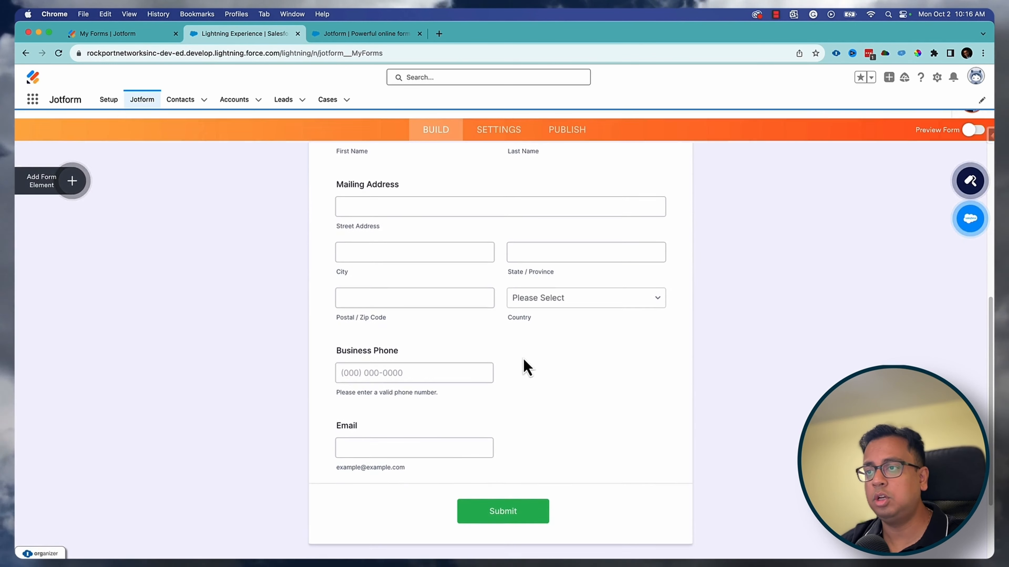
pyautogui.scroll(2, 411, 437)
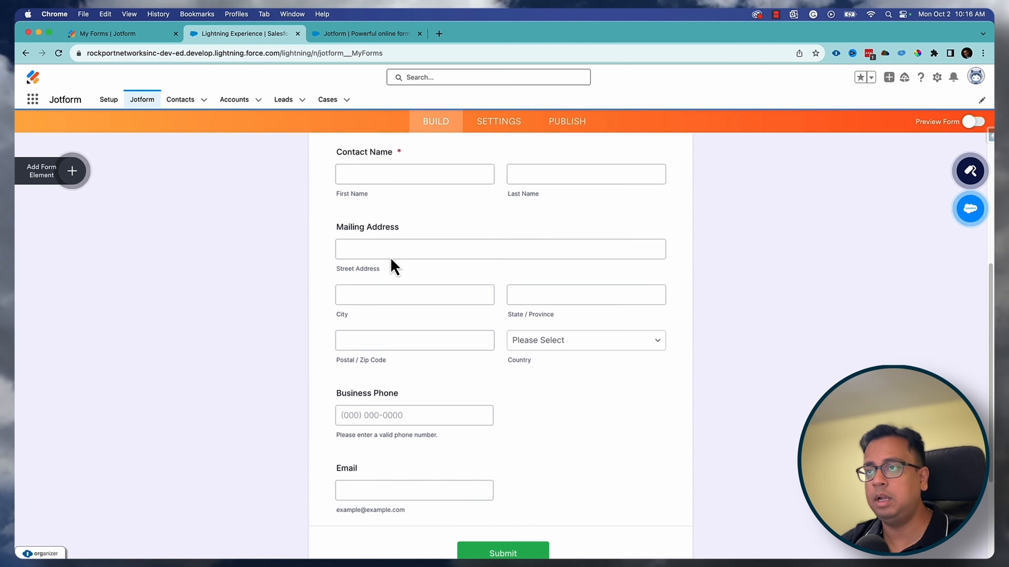
pyautogui.click(398, 251)
pyautogui.click(430, 459)
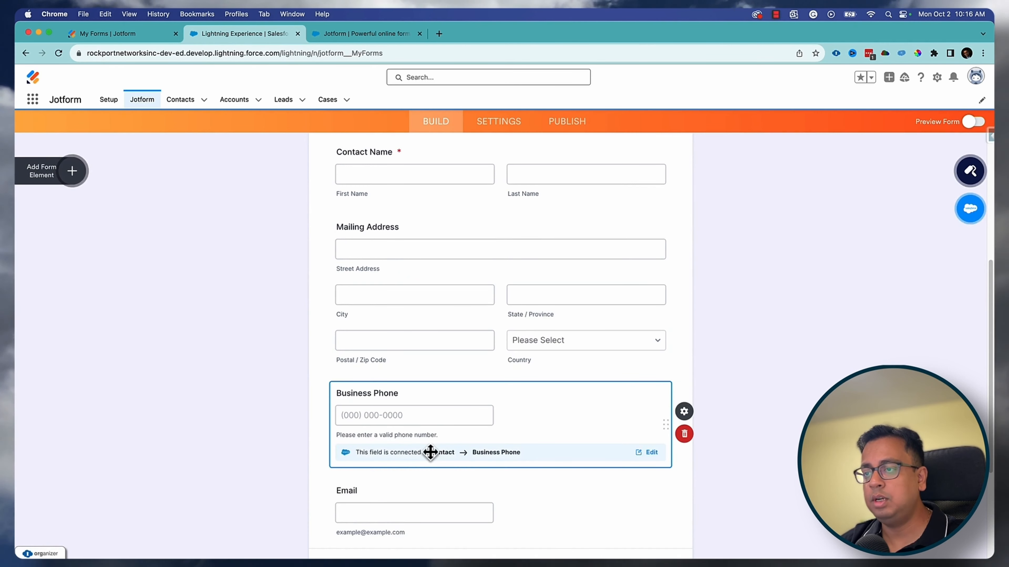
pyautogui.click(687, 413)
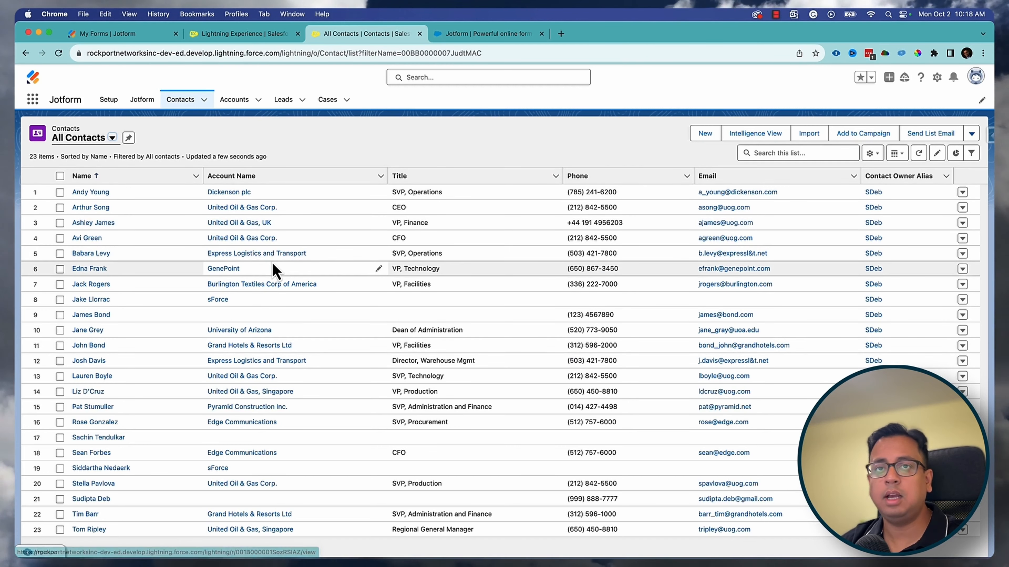
# - From the Jotform forms list, create a new blank Classic Form from scratch
pyautogui.click(237, 35)
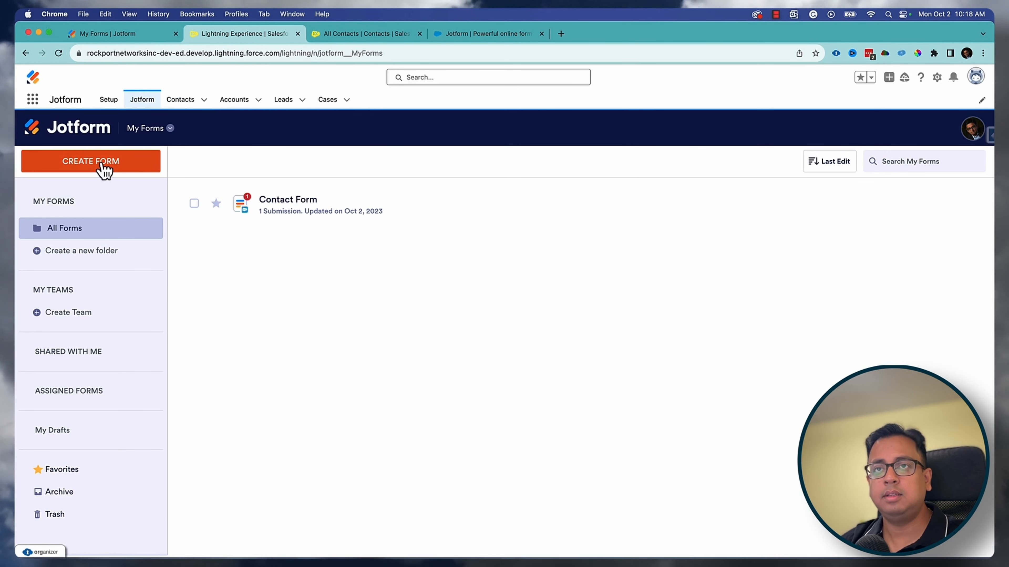
pyautogui.click(134, 168)
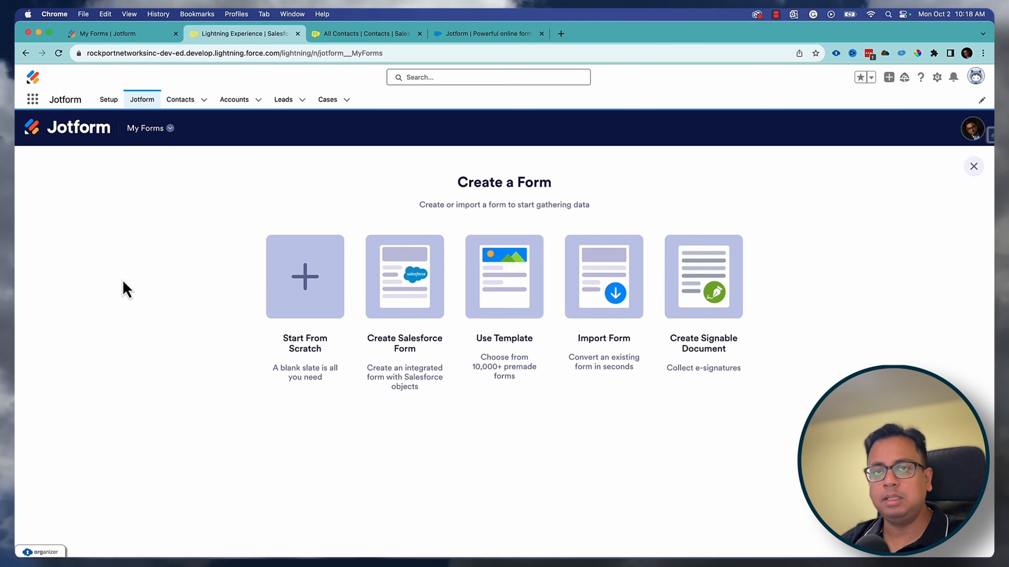
pyautogui.click(314, 284)
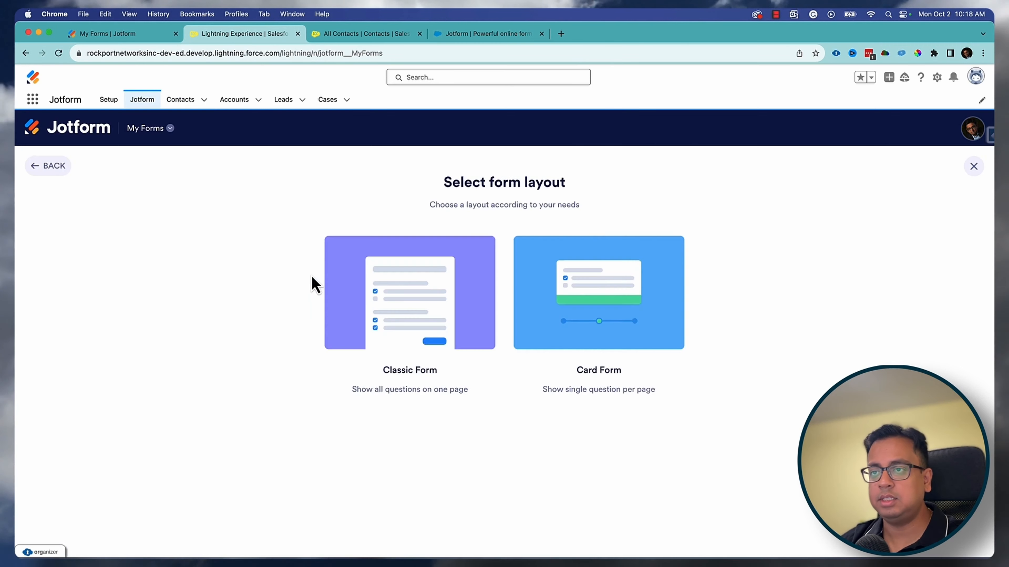
pyautogui.click(408, 286)
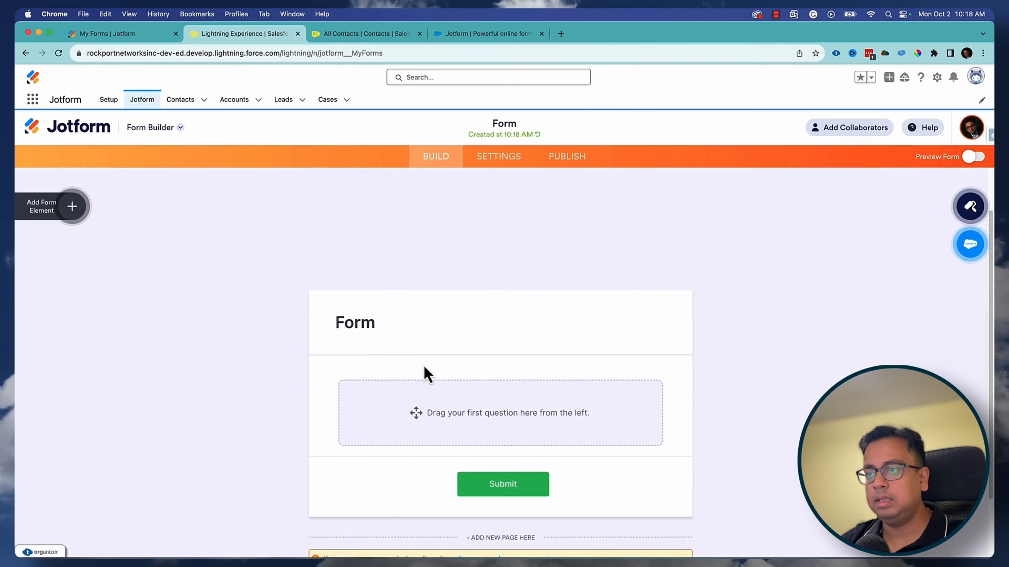
# - Title the form 'Feedback Form' and add Full Name, Email and a 'Please provide your feedback' long text field
pyautogui.click(357, 287)
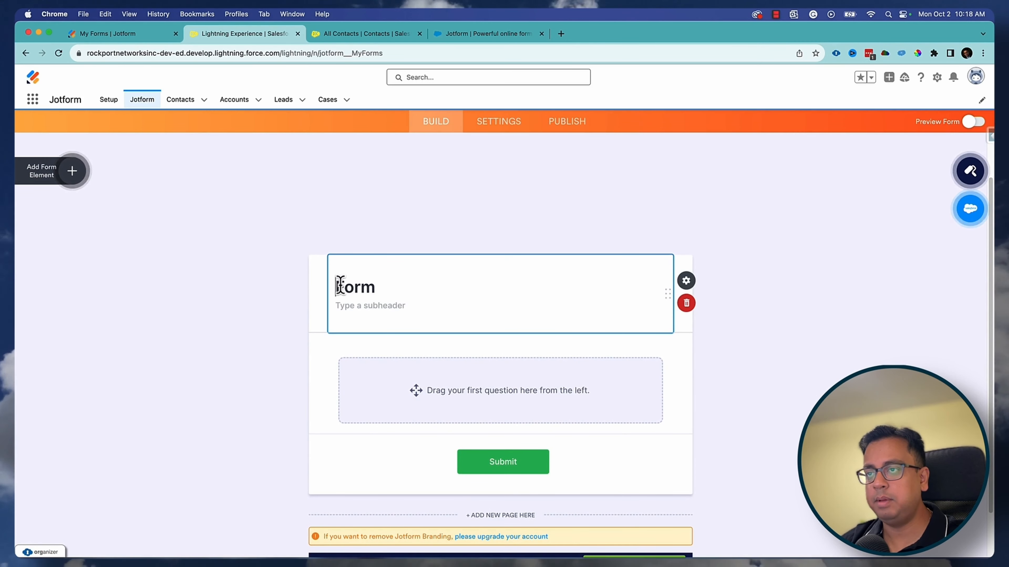
pyautogui.write('Feedback')
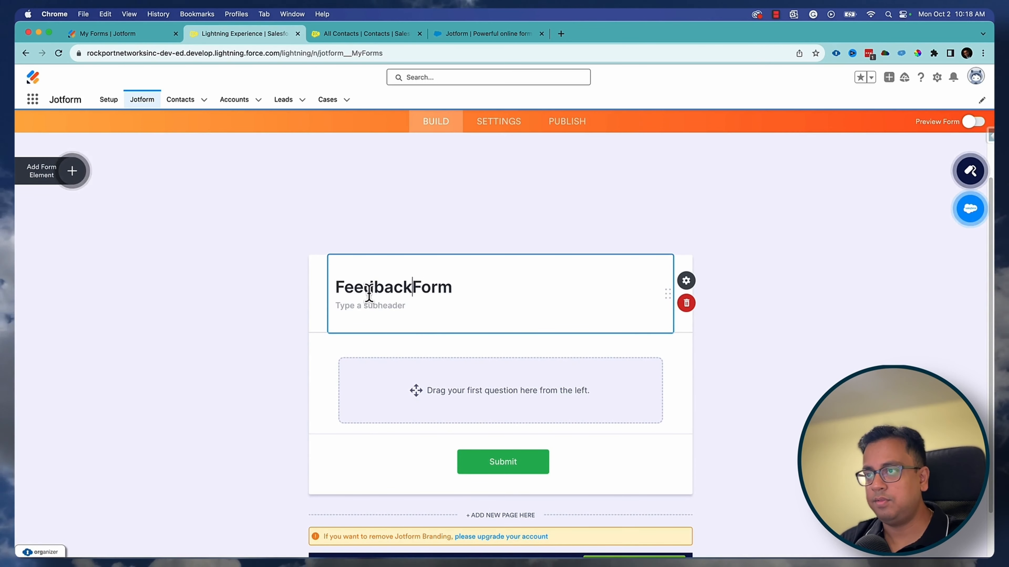
pyautogui.click(454, 393)
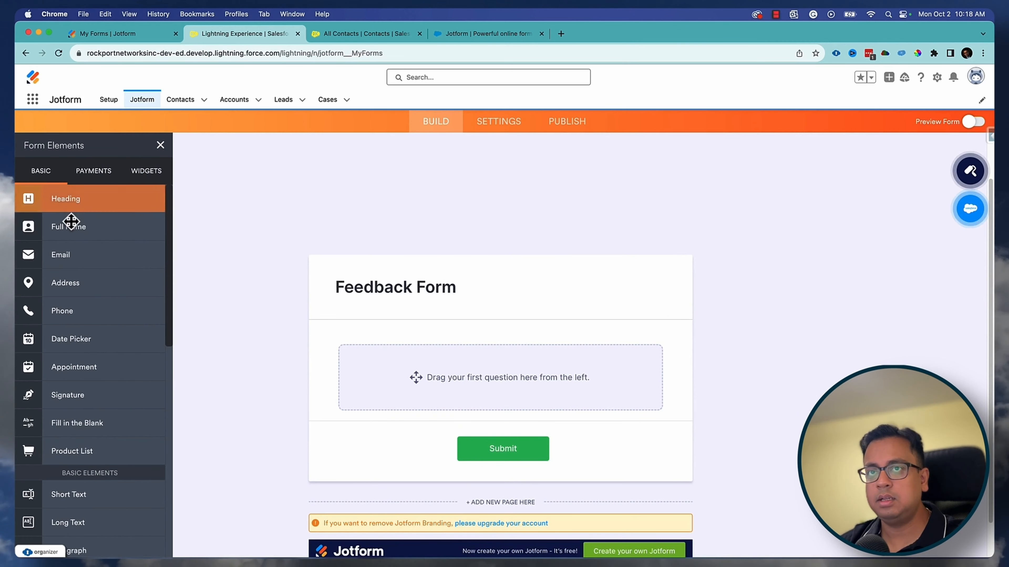
pyautogui.moveTo(80, 229); pyautogui.dragTo(513, 365)
pyautogui.moveTo(71, 255); pyautogui.dragTo(353, 358)
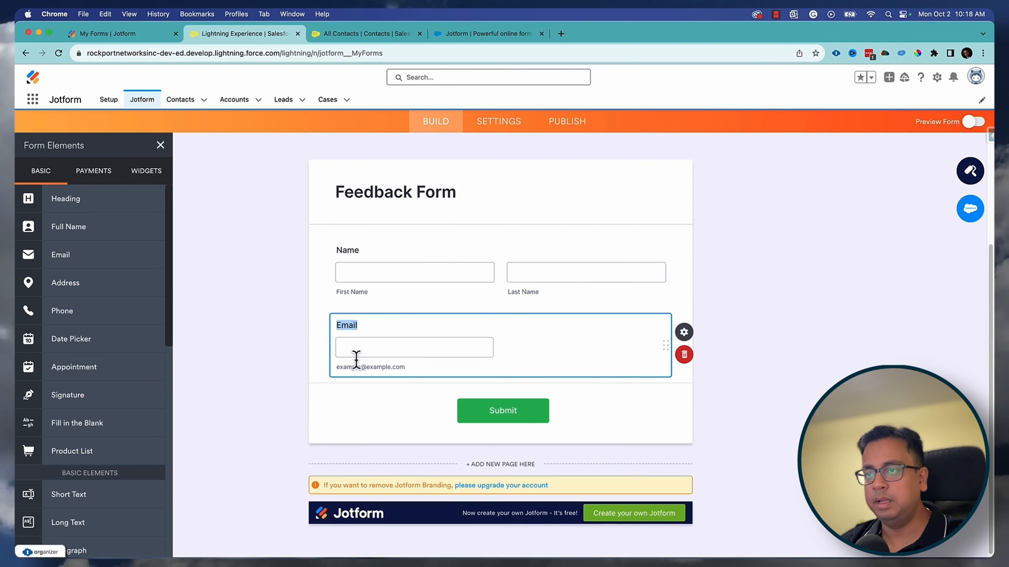
pyautogui.scroll(-6, 86, 375)
pyautogui.moveTo(75, 268); pyautogui.dragTo(406, 293)
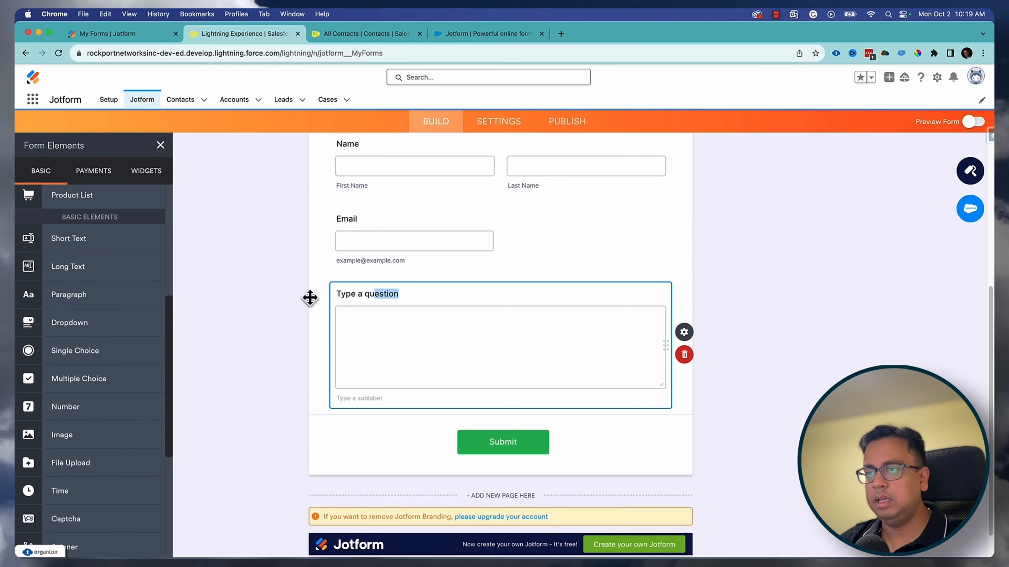
pyautogui.write('Please p')
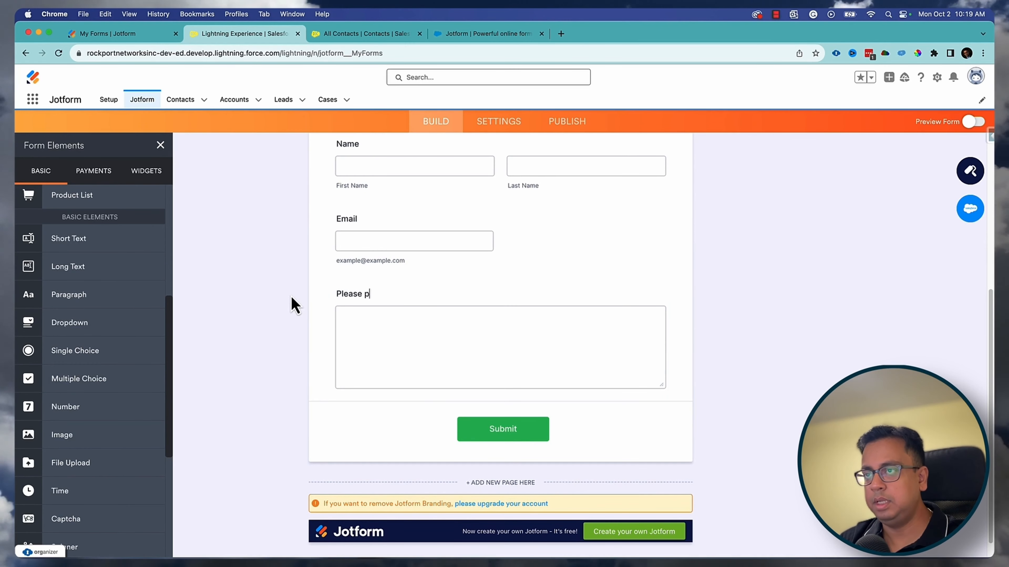
pyautogui.write('rovid')
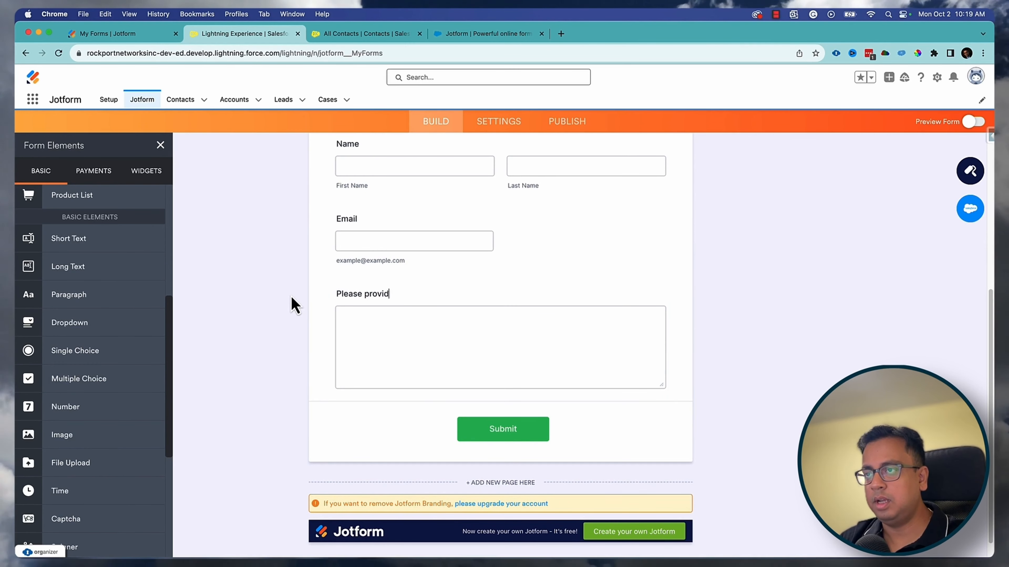
pyautogui.write('e your feed')
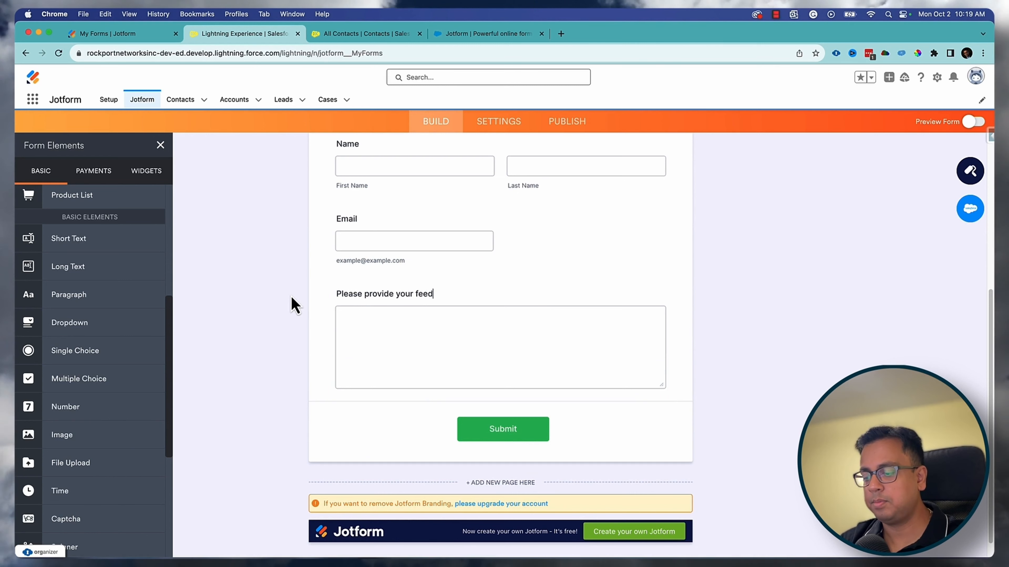
pyautogui.write('back')
pyautogui.doubleClick(740, 253)
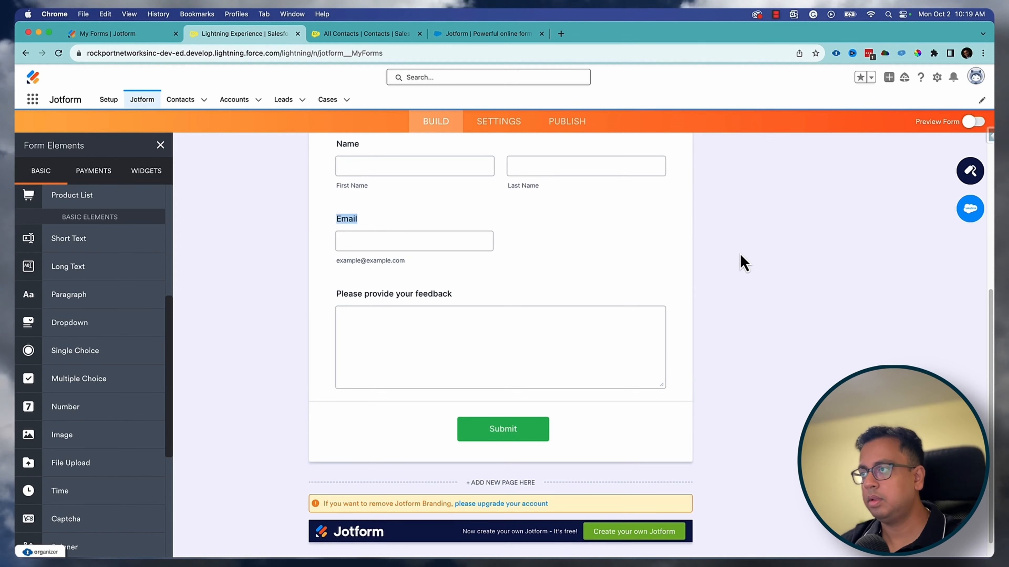
# - Make the Name, Email and feedback fields required
pyautogui.scroll(1, 498, 287)
pyautogui.click(436, 184)
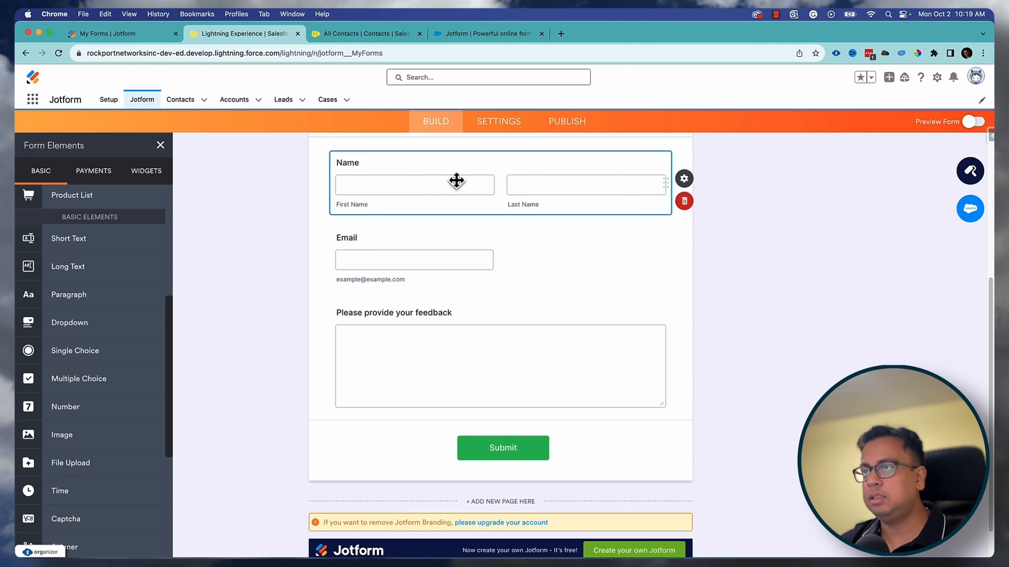
pyautogui.click(693, 181)
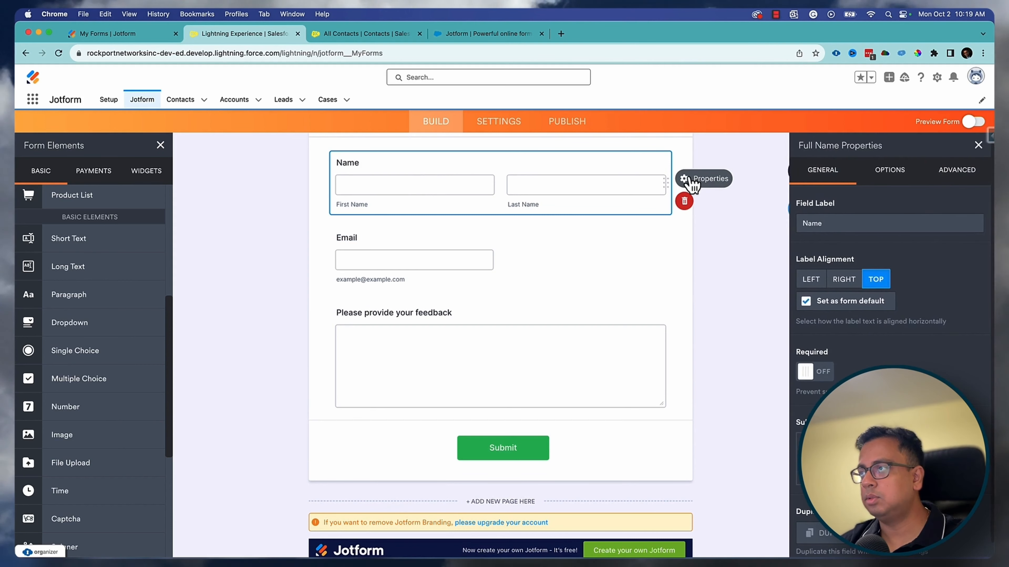
pyautogui.click(821, 376)
pyautogui.click(427, 248)
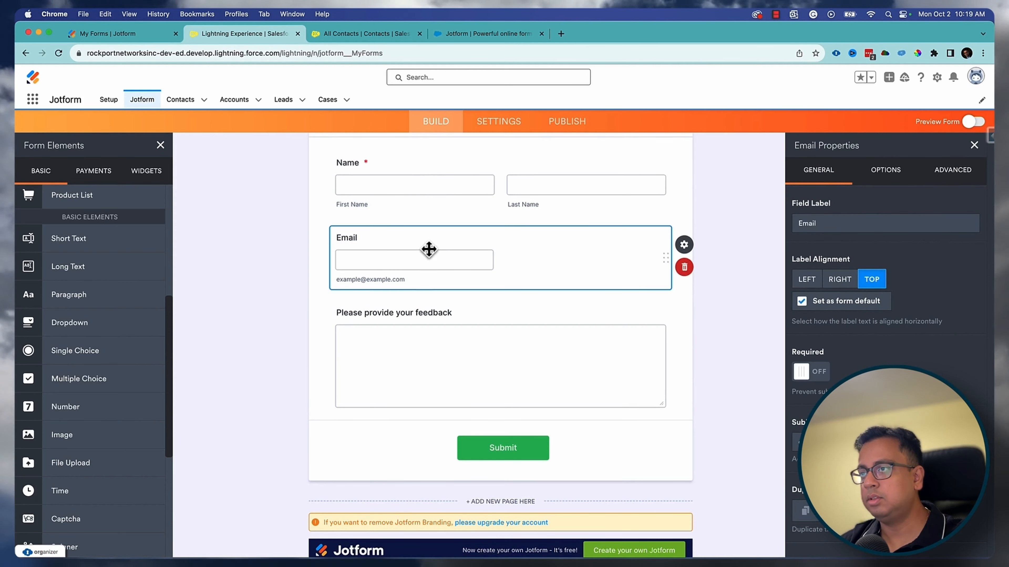
pyautogui.click(690, 250)
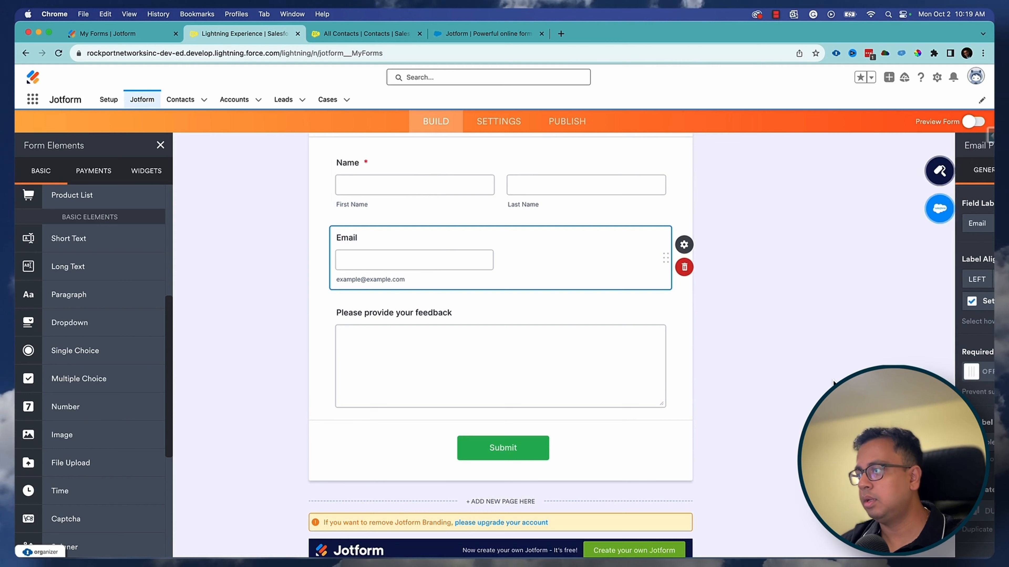
pyautogui.click(684, 245)
pyautogui.click(540, 333)
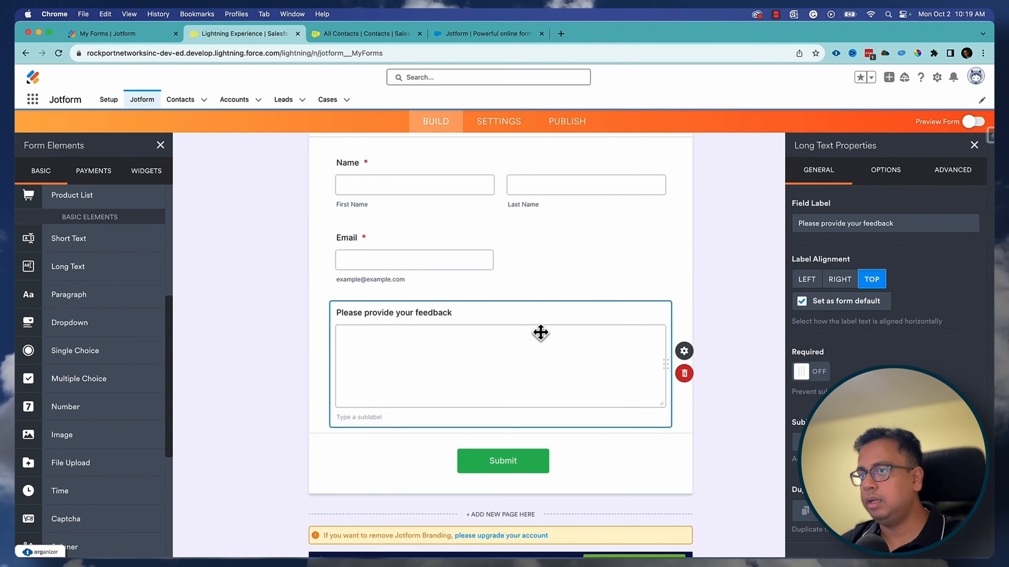
pyautogui.click(818, 371)
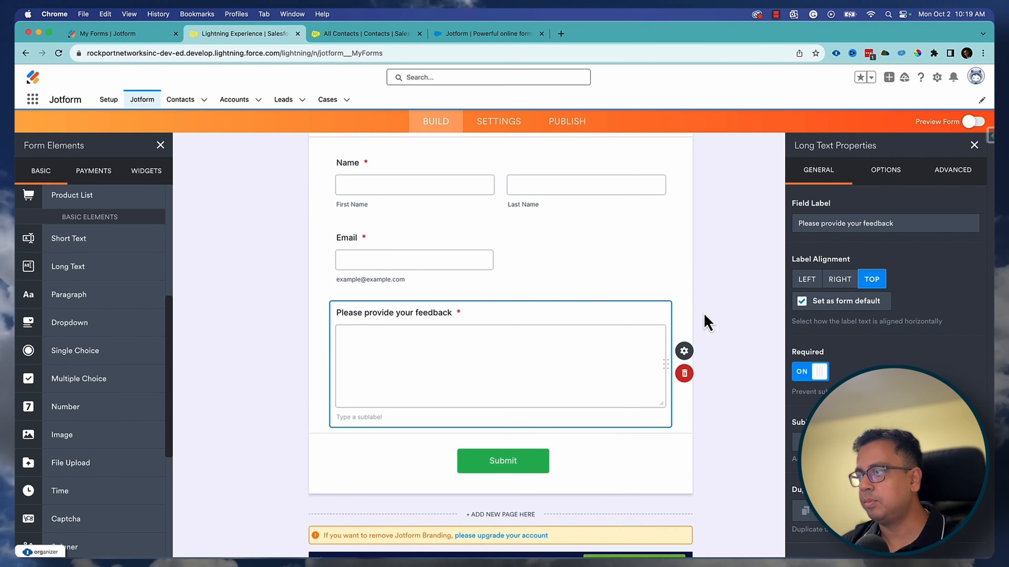
pyautogui.click(713, 248)
pyautogui.scroll(10, 667, 302)
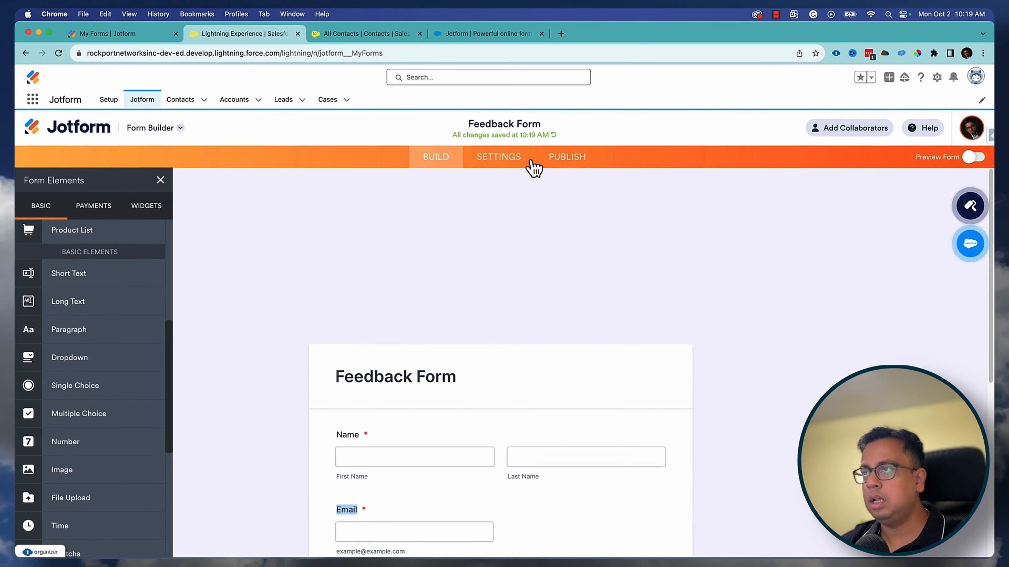
# - Publish the form and test its required-field validation on the live form
pyautogui.click(565, 158)
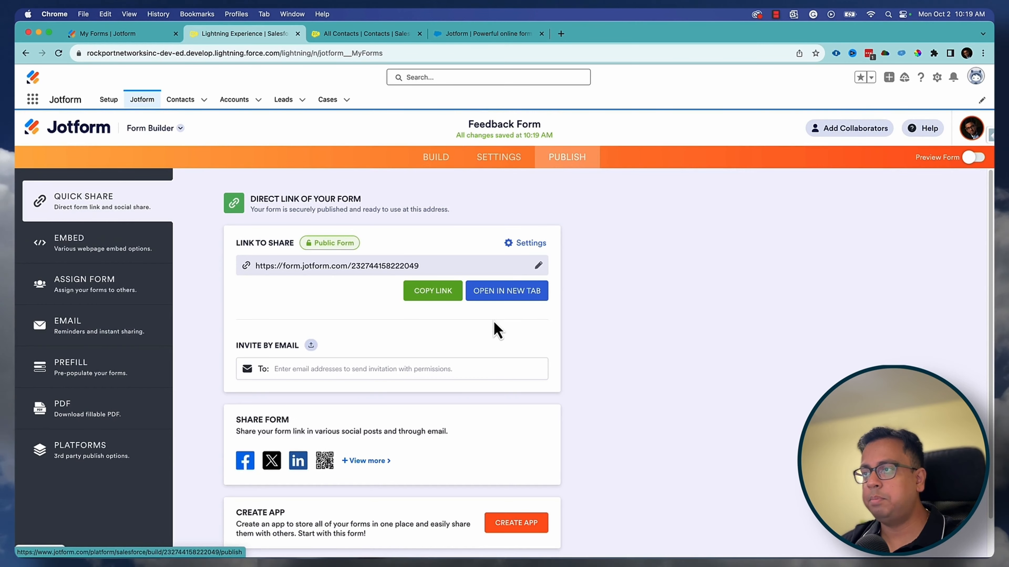
pyautogui.click(495, 293)
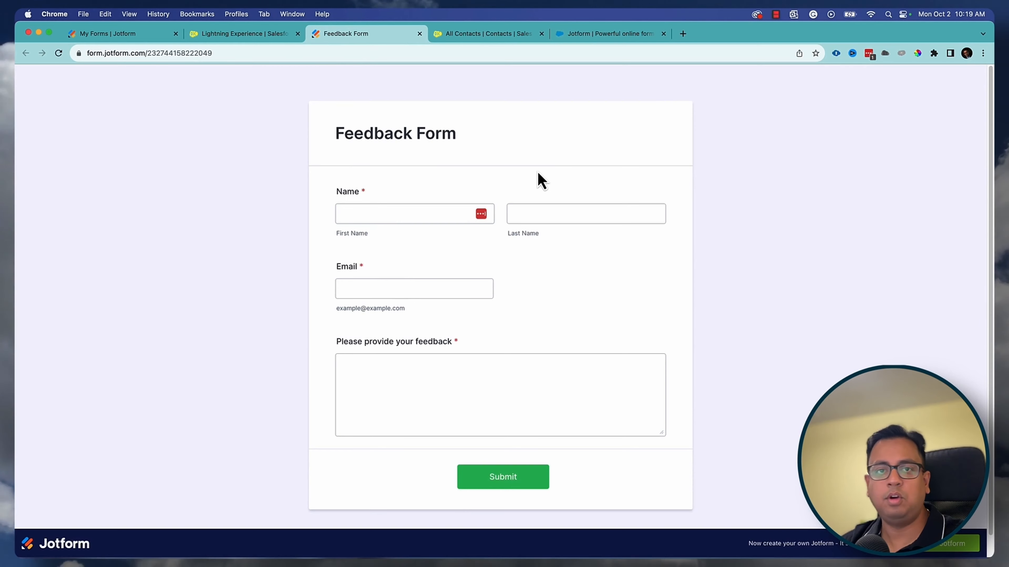
pyautogui.click(423, 212)
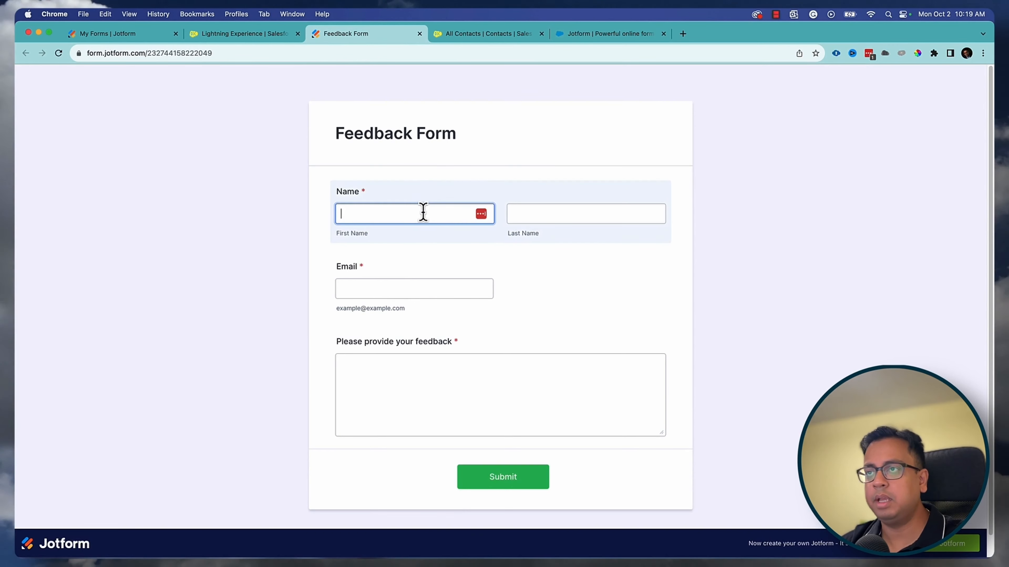
pyautogui.click(599, 217)
pyautogui.click(409, 302)
pyautogui.click(394, 390)
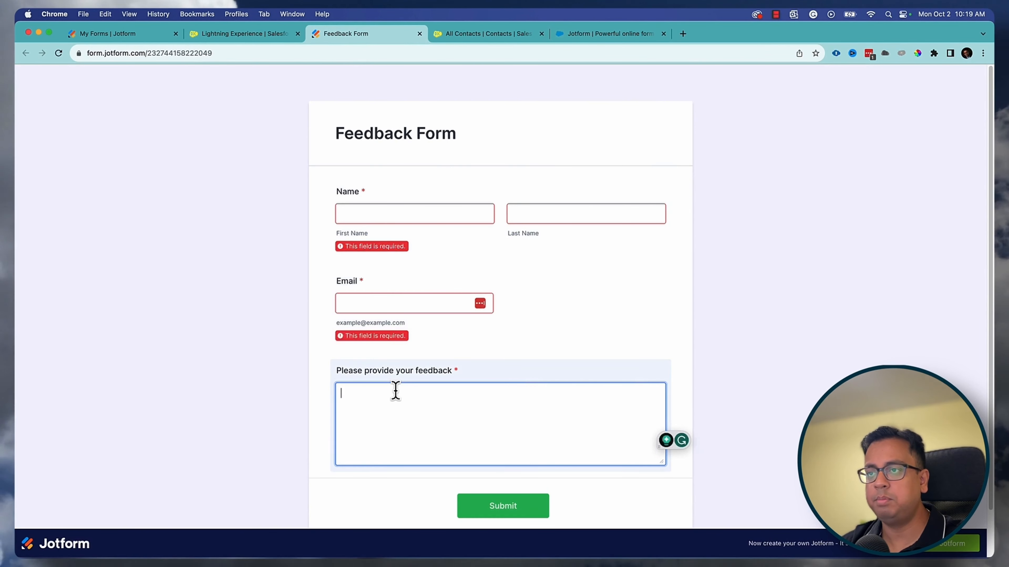
pyautogui.click(419, 35)
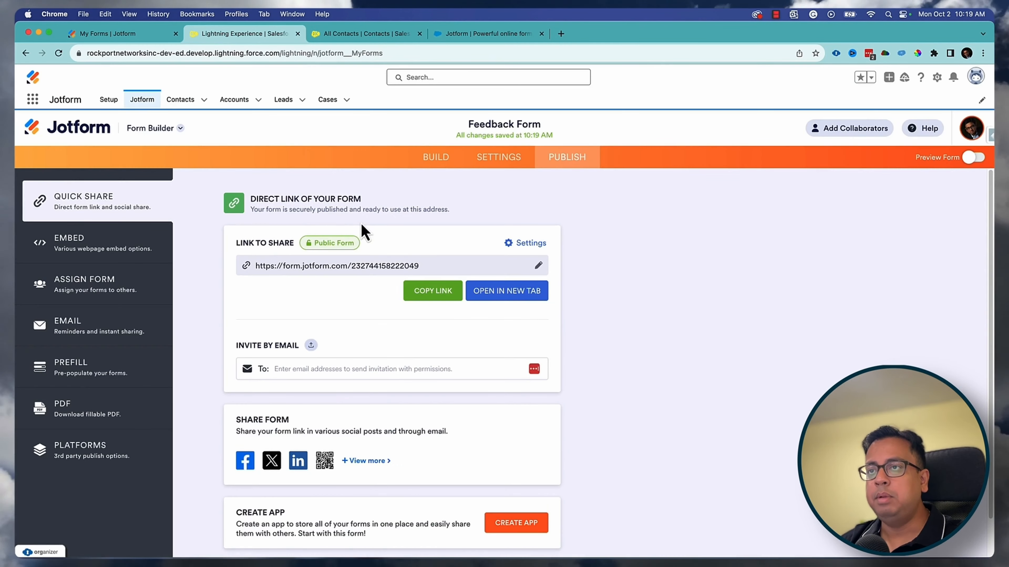
# - Glance at the Salesforce All Contacts list, then return to the form's Publish page
pyautogui.click(365, 33)
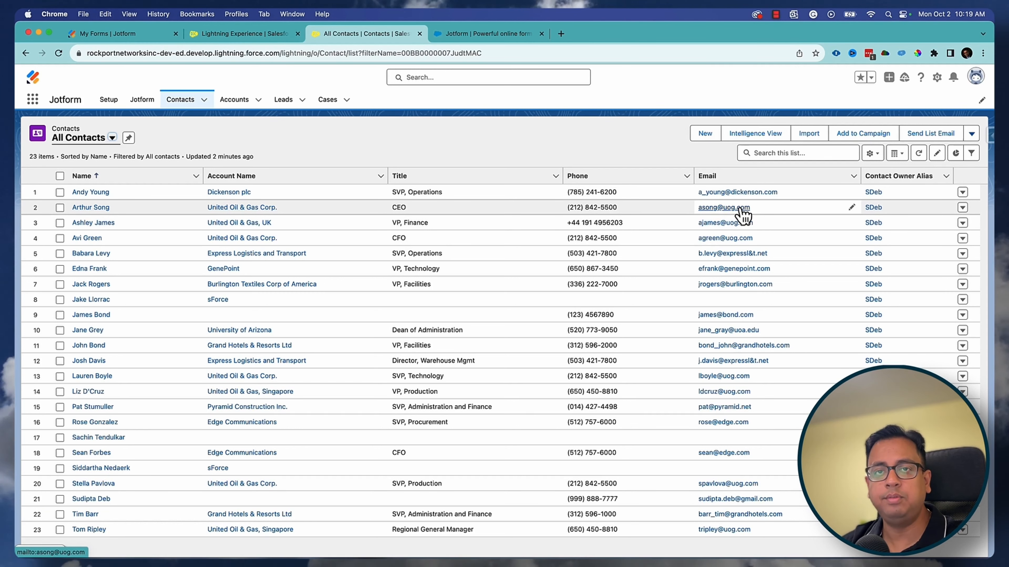
pyautogui.click(260, 36)
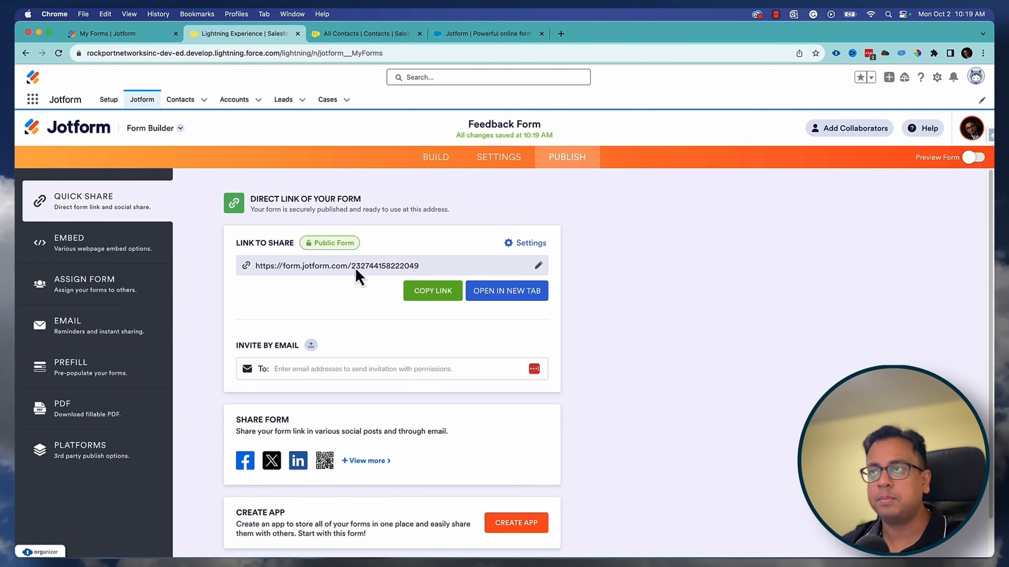
pyautogui.click(433, 159)
pyautogui.click(560, 161)
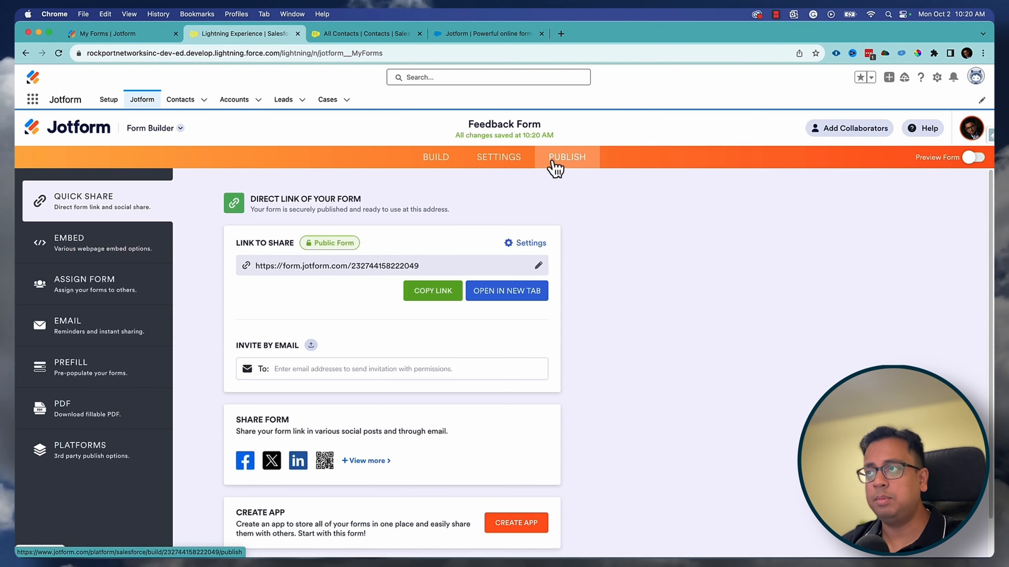
# - Set up Salesforce Prefill from the Contacts list, matching Last Name, First Name and Email, and save
pyautogui.click(86, 375)
pyautogui.scroll(-4, 360, 352)
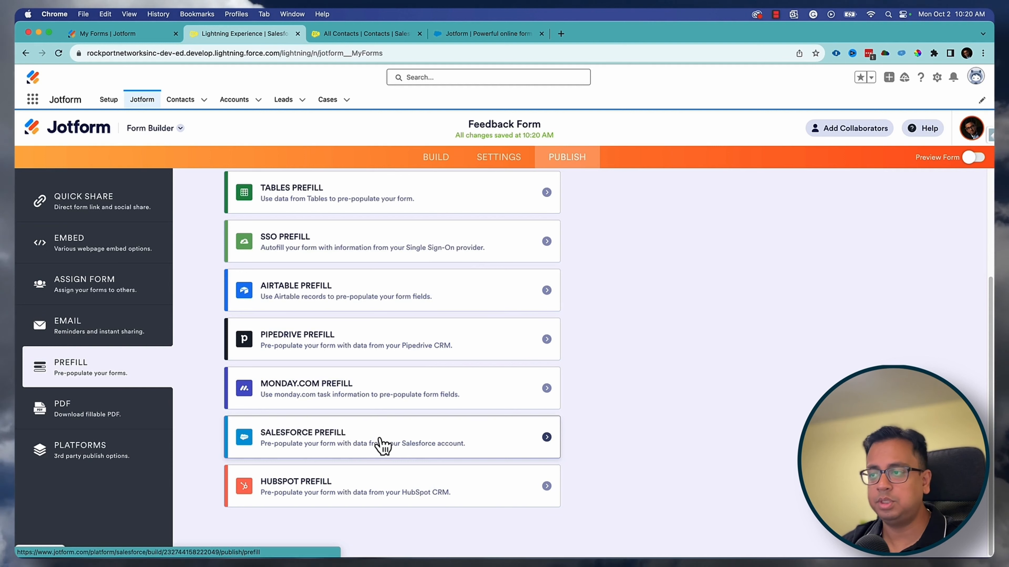
pyautogui.click(382, 446)
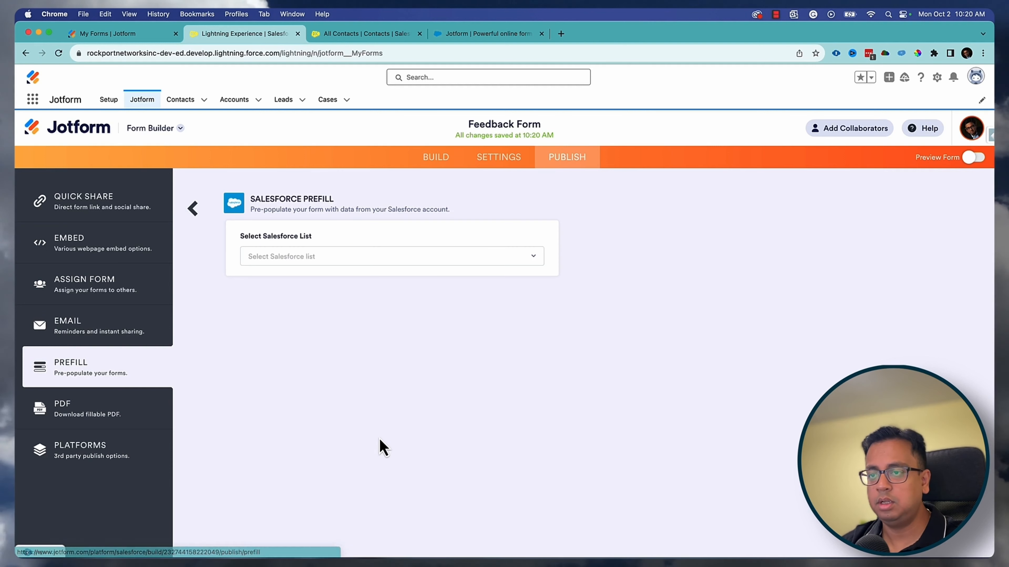
pyautogui.click(297, 262)
pyautogui.click(292, 280)
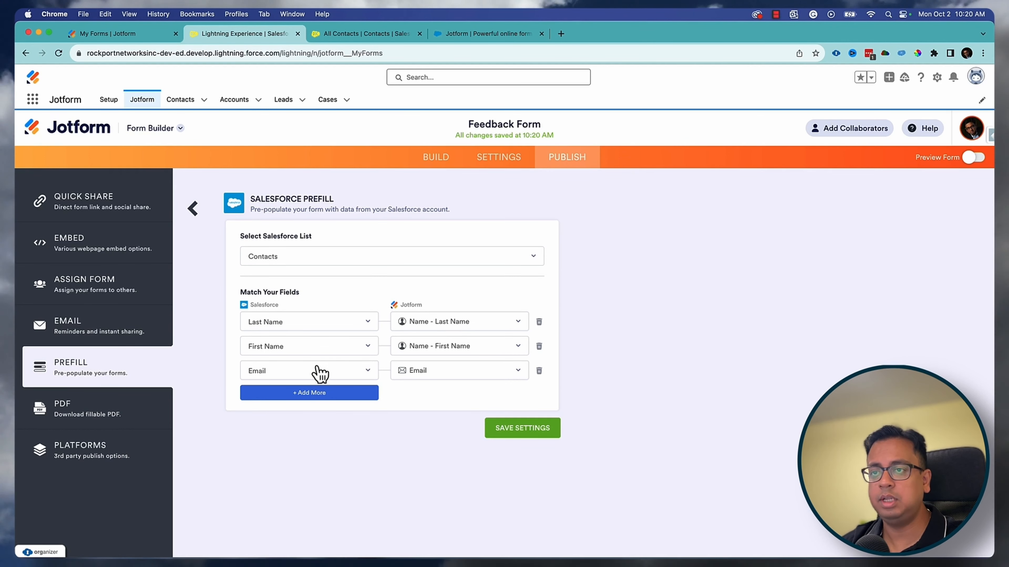
pyautogui.click(540, 434)
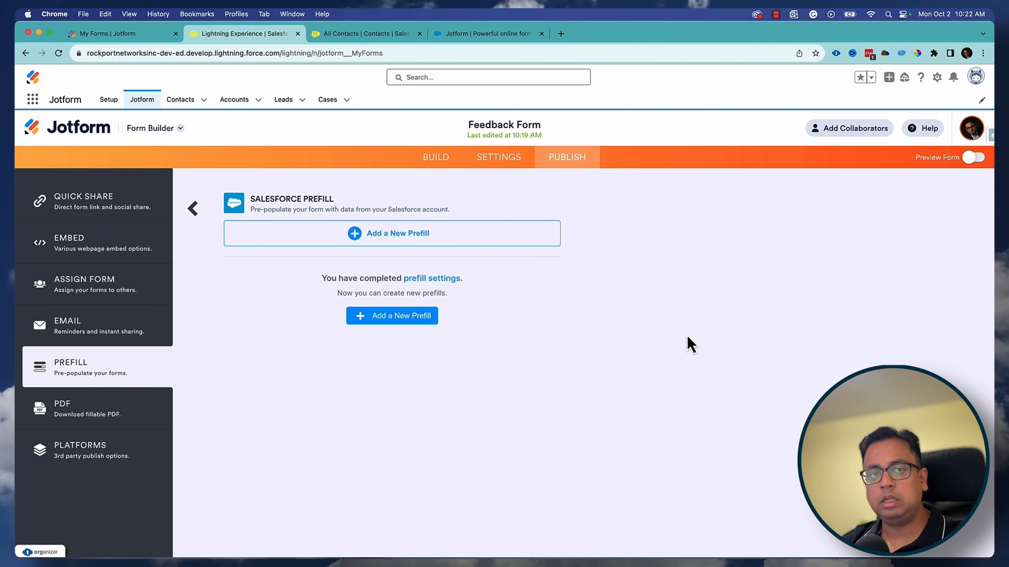
# - Add a new prefill and select all 23 Salesforce contacts
pyautogui.click(409, 323)
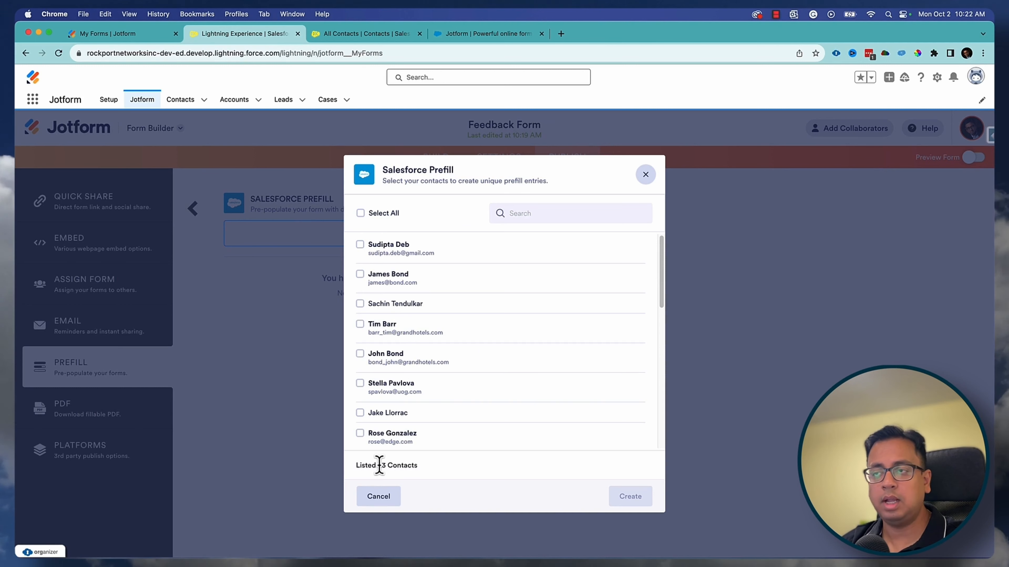
pyautogui.click(360, 214)
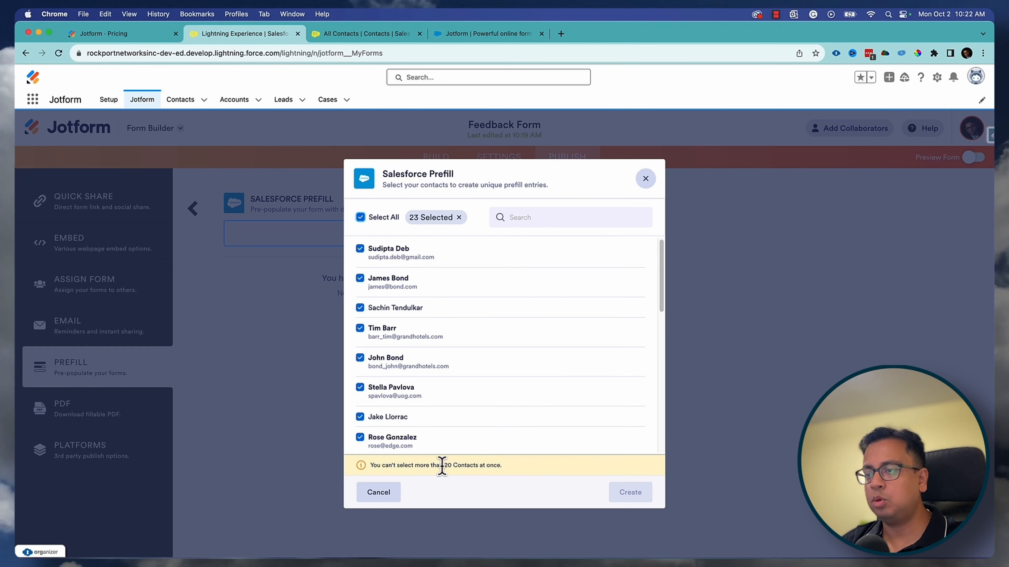
# - Browse the Jotform pricing plans, then return to the Salesforce All Contacts list
pyautogui.click(149, 38)
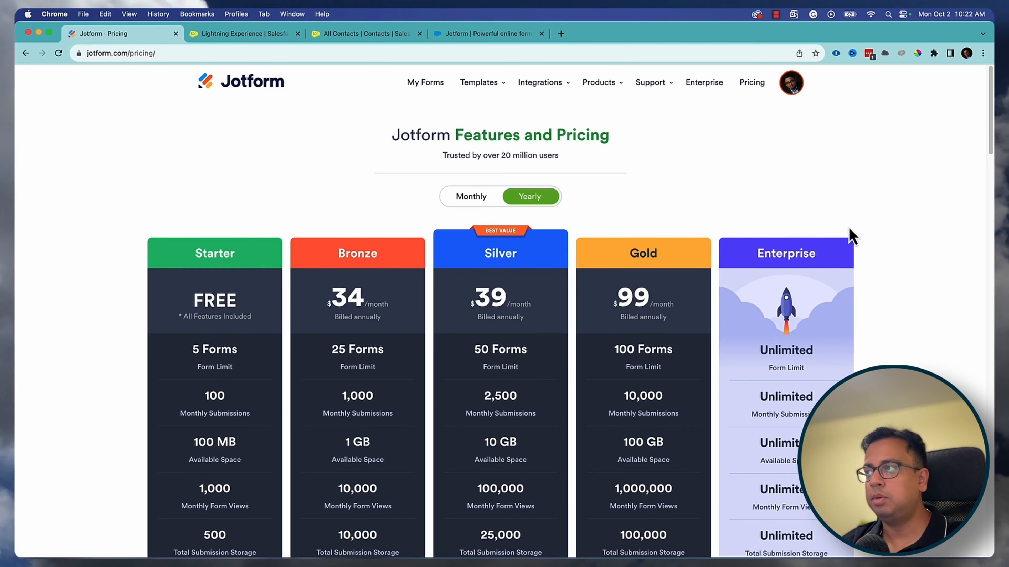
pyautogui.scroll(-1, 882, 238)
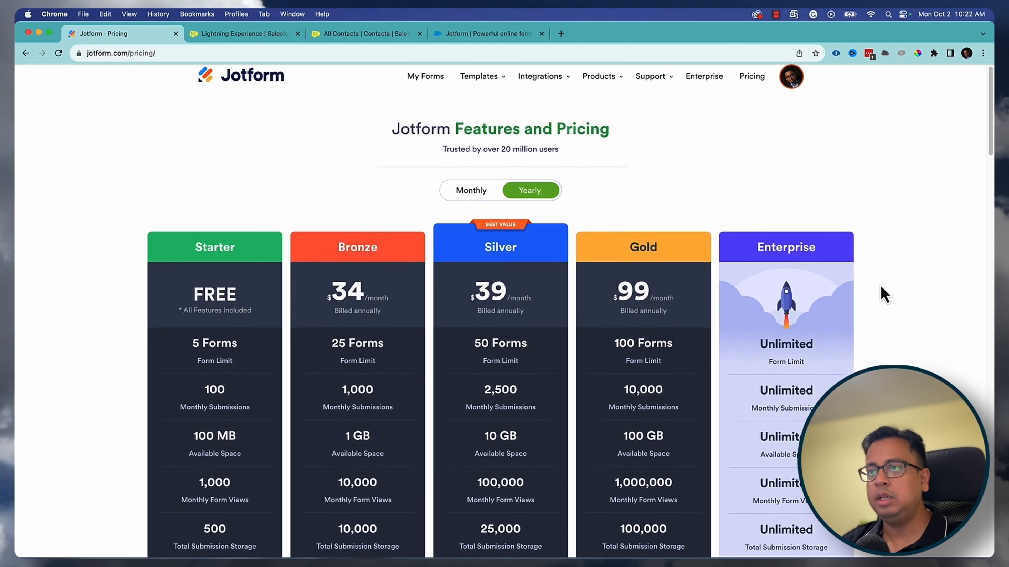
pyautogui.scroll(-2, 479, 311)
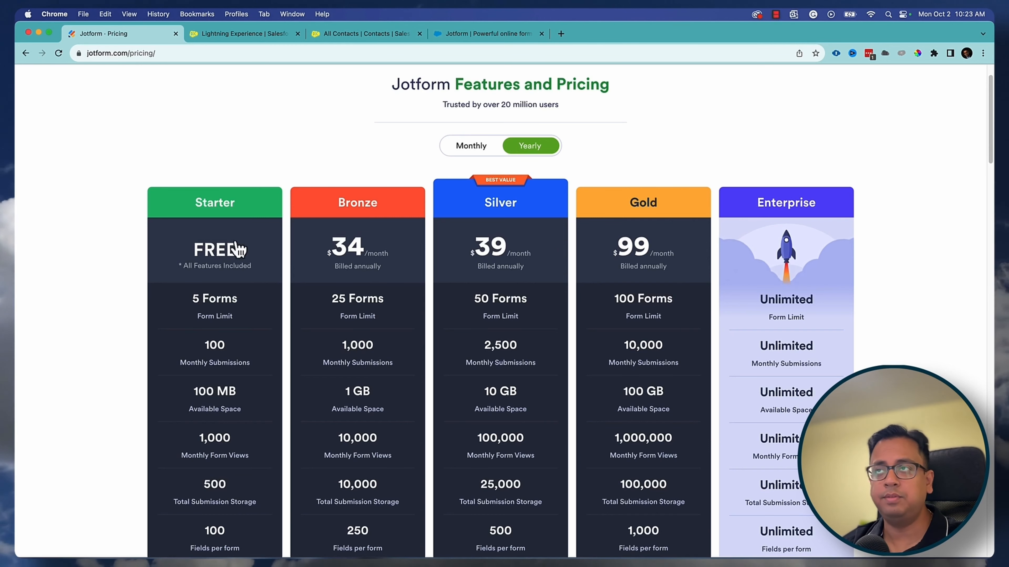
pyautogui.click(366, 34)
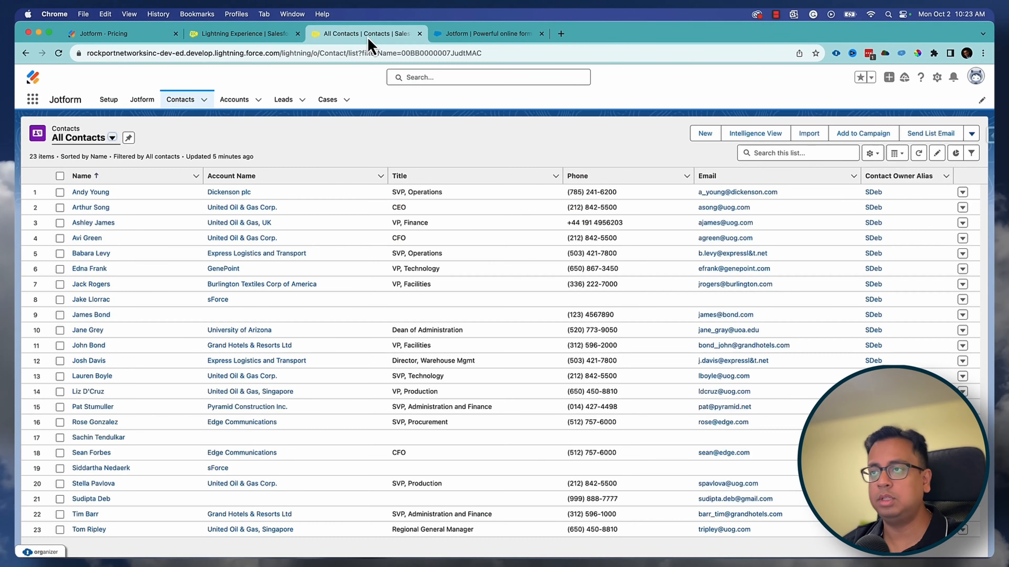
# - Deselect one contact to leave 20 and create their prefill links
pyautogui.click(269, 36)
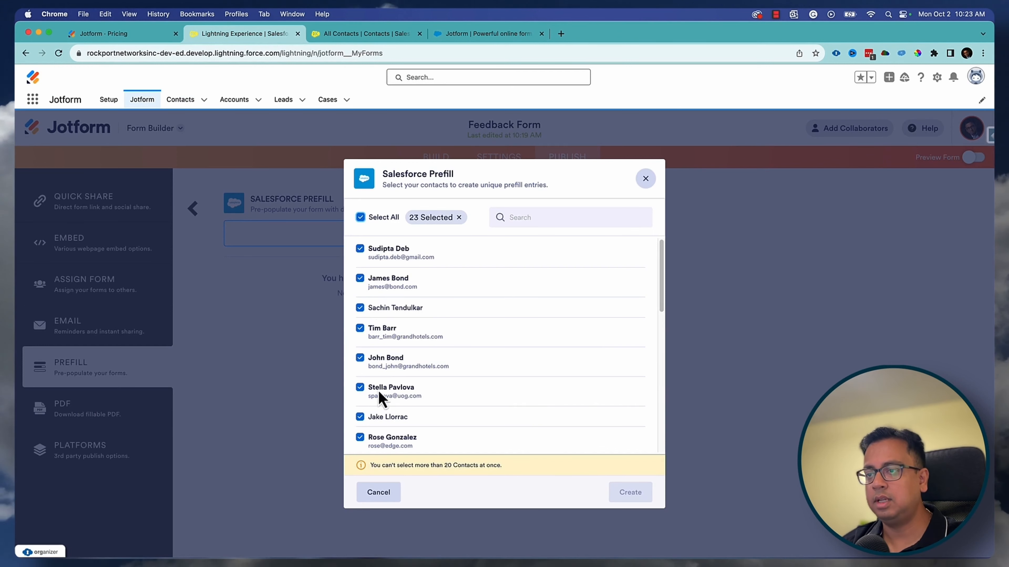
pyautogui.click(360, 388)
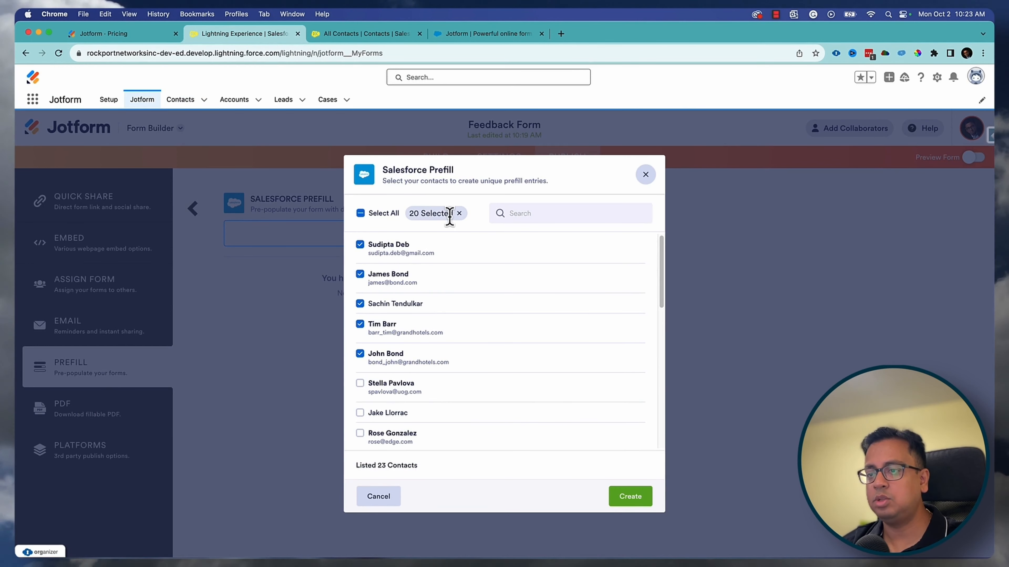
pyautogui.click(631, 503)
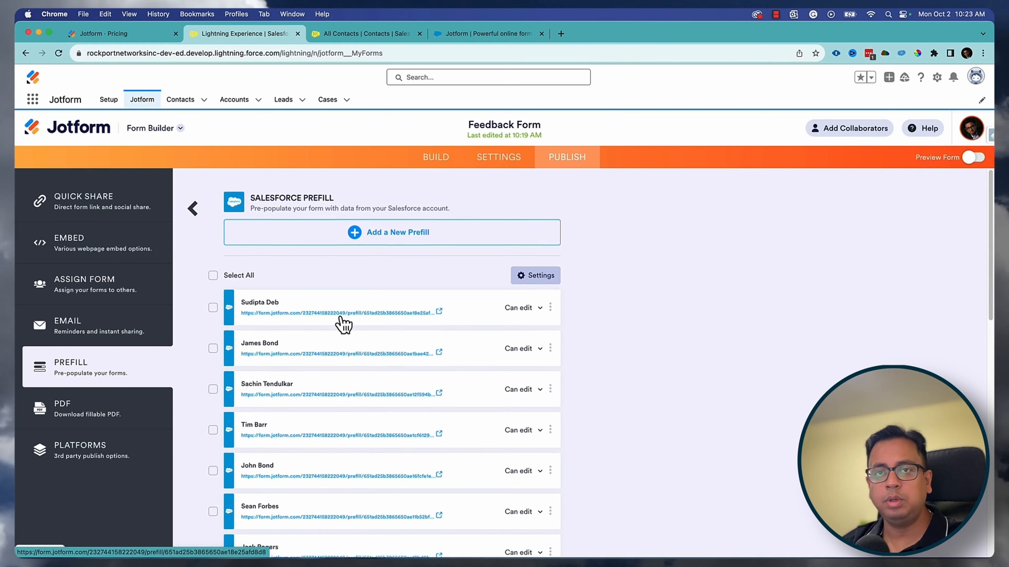
pyautogui.scroll(-5, 343, 323)
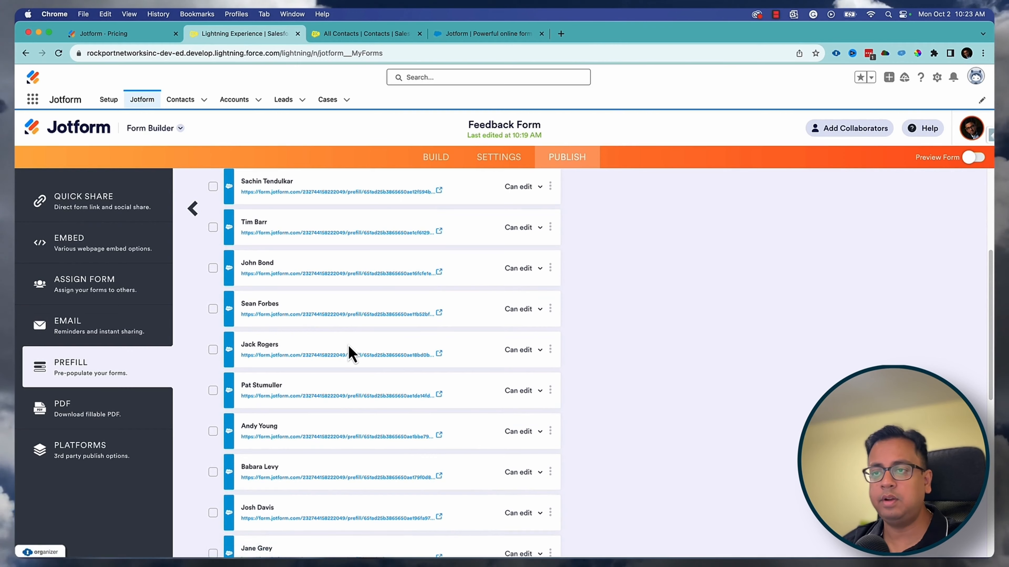
pyautogui.scroll(-8, 350, 352)
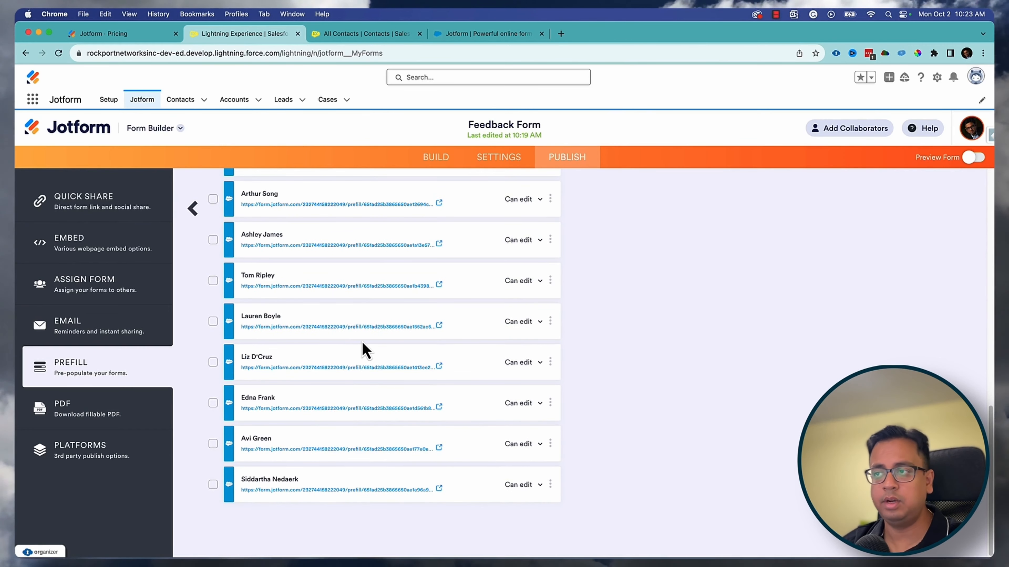
pyautogui.scroll(13, 365, 350)
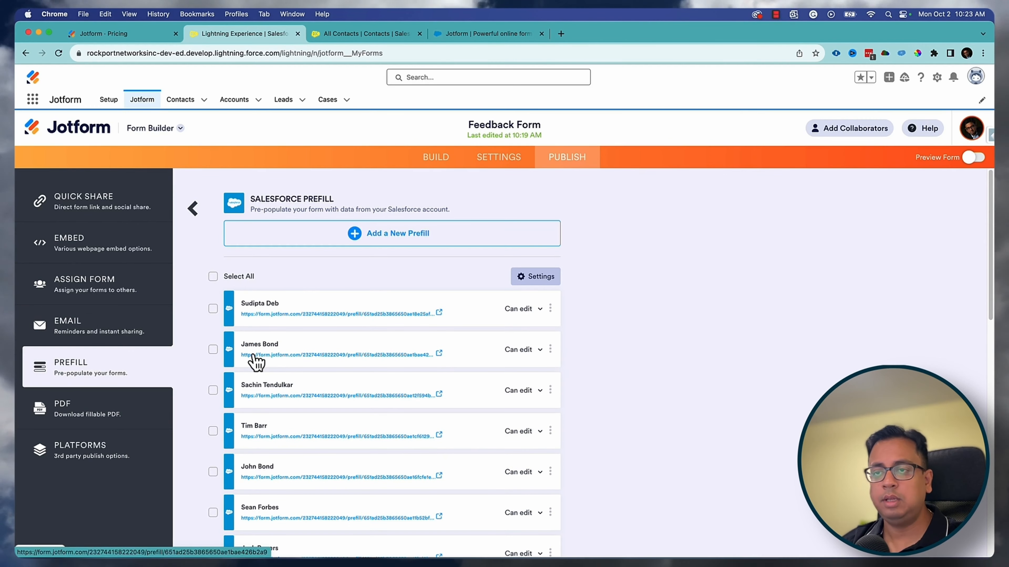
pyautogui.click(439, 355)
pyautogui.click(376, 209)
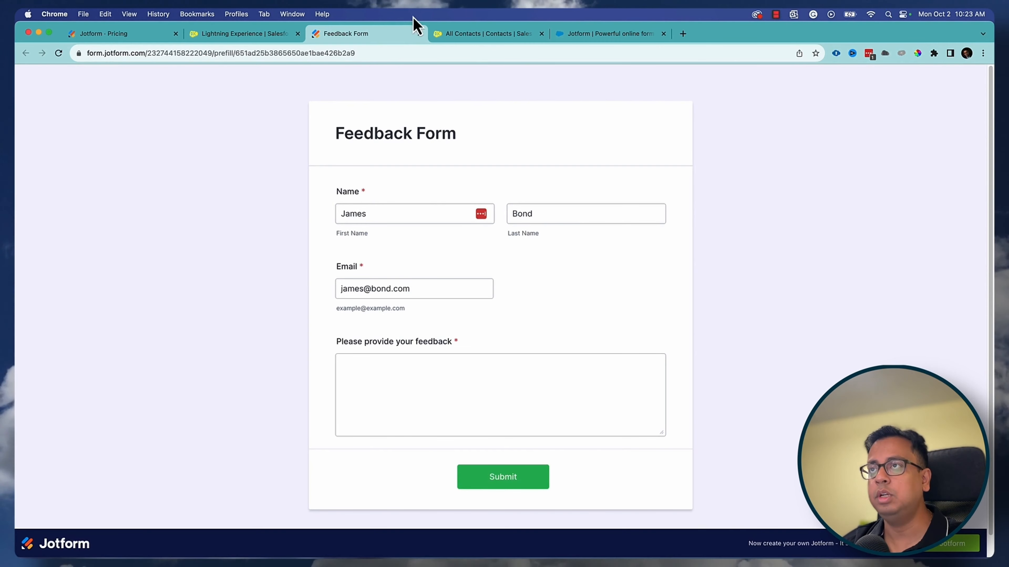
pyautogui.click(418, 33)
pyautogui.scroll(-5, 377, 357)
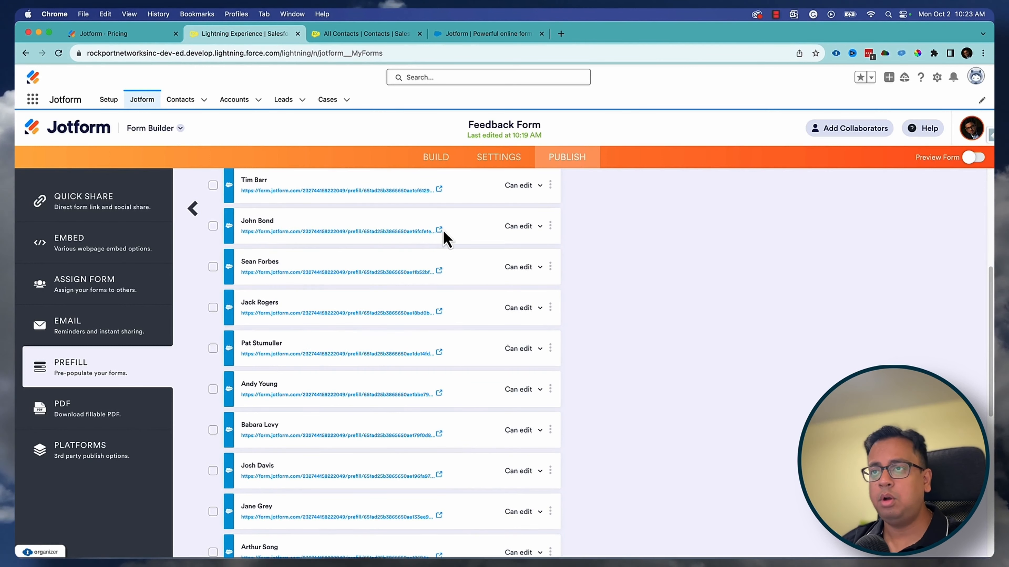
pyautogui.click(328, 232)
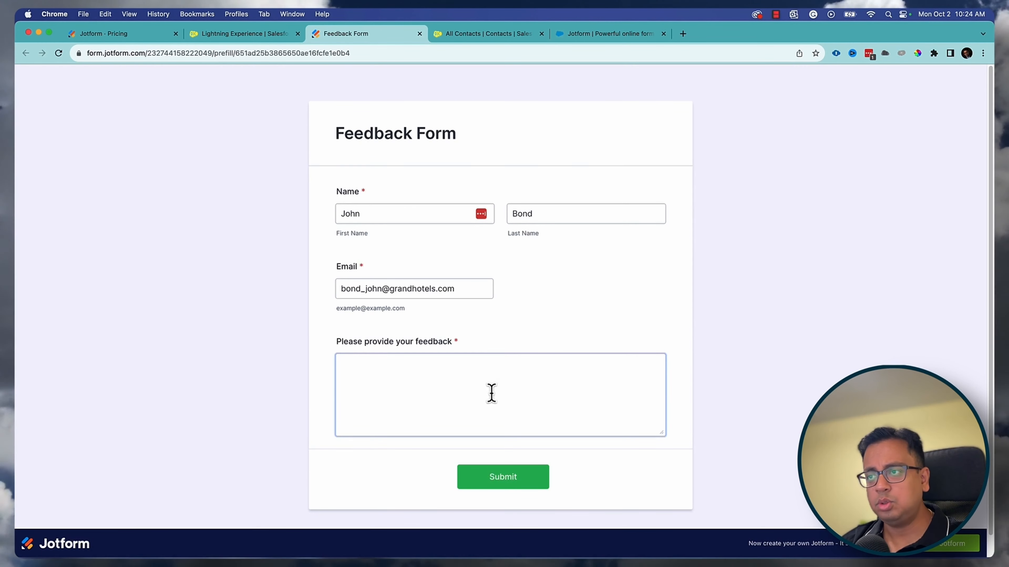
pyautogui.click(465, 387)
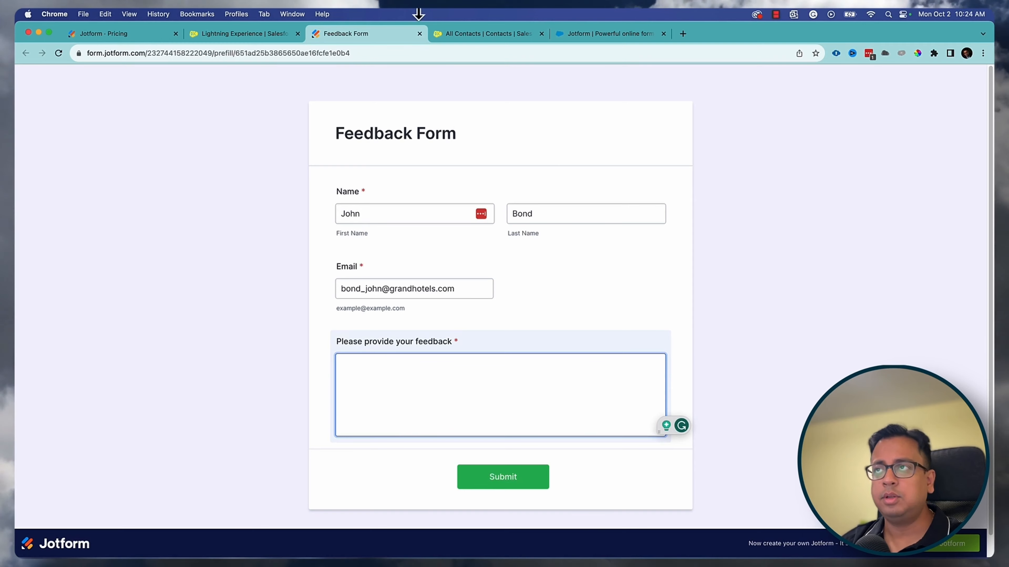
pyautogui.click(419, 34)
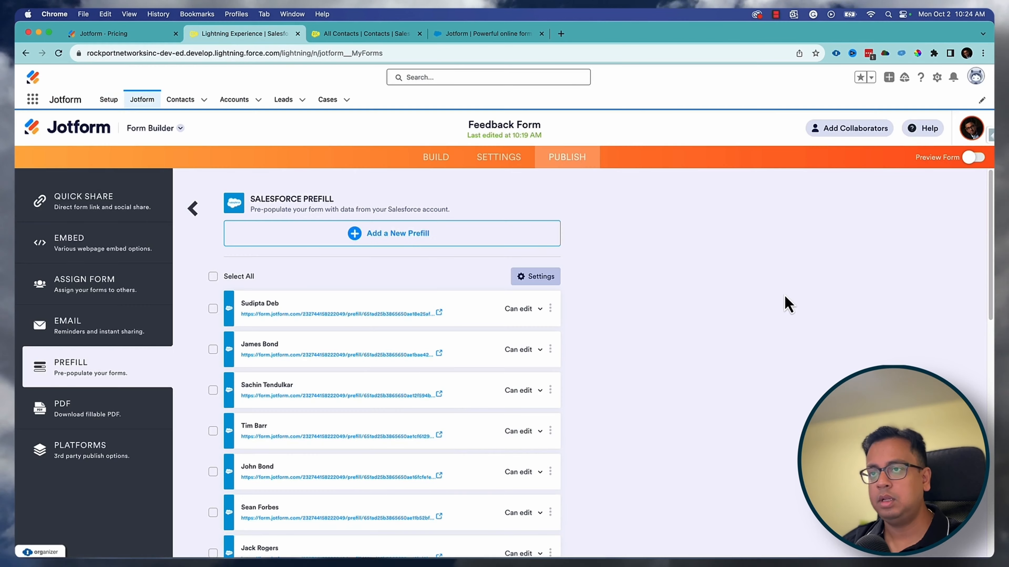
# - Select all 20 prefill links and review their recipients in the Send Invitation dialog
pyautogui.click(213, 277)
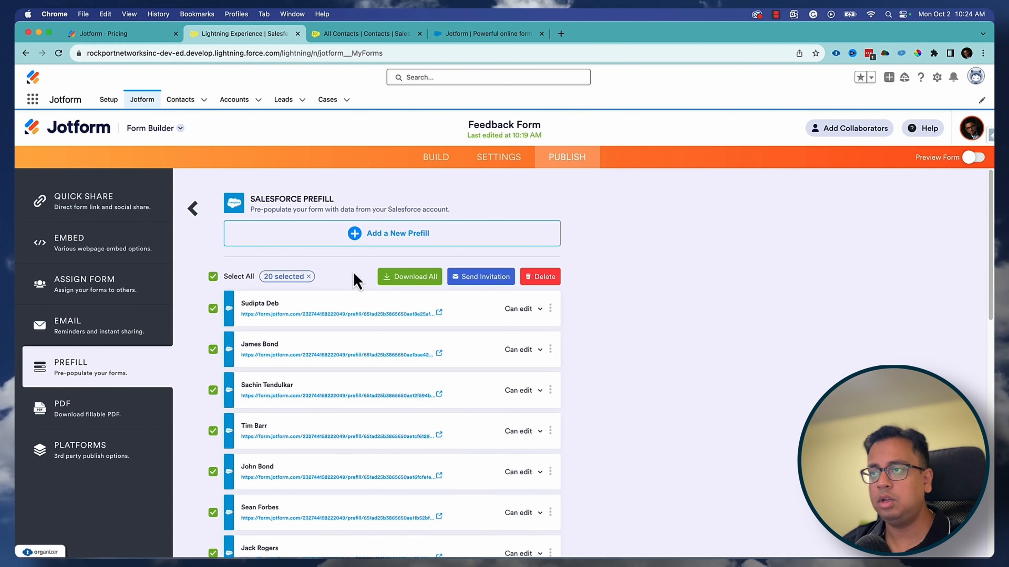
pyautogui.click(492, 279)
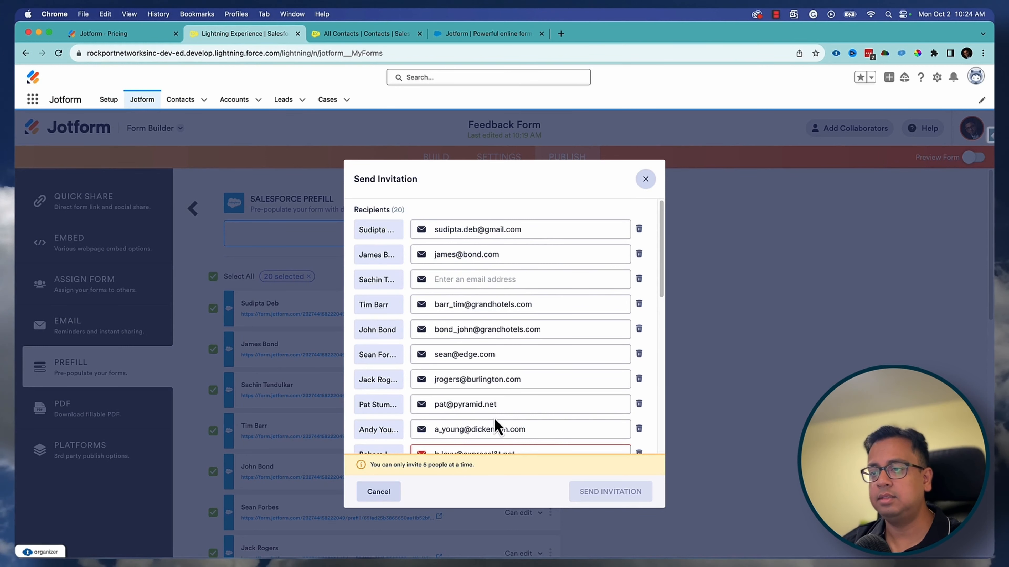
pyautogui.scroll(-10, 496, 428)
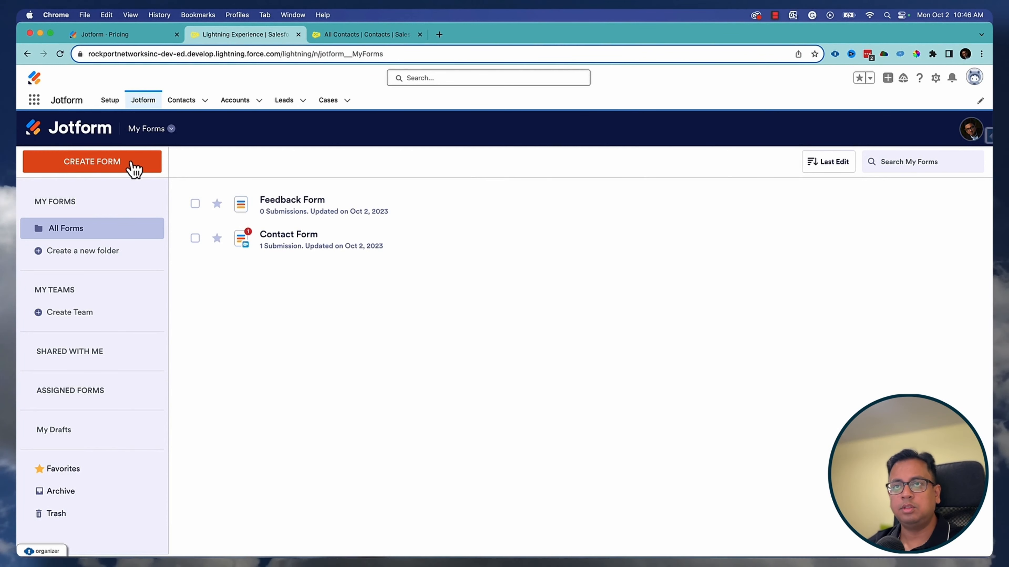
# - Create a signable document from the Simple One Page Lease Agreement Template
pyautogui.click(133, 169)
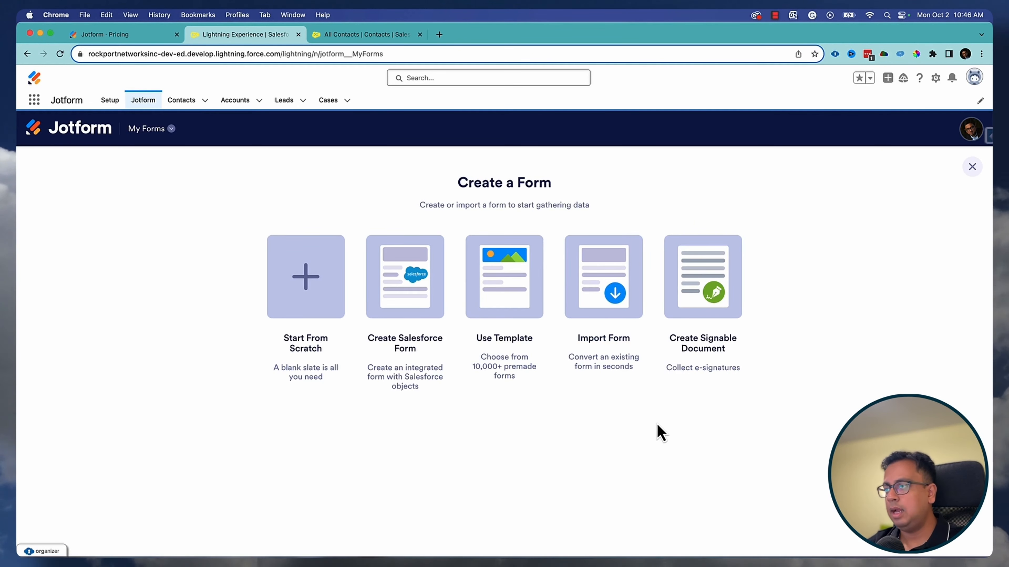
pyautogui.click(705, 276)
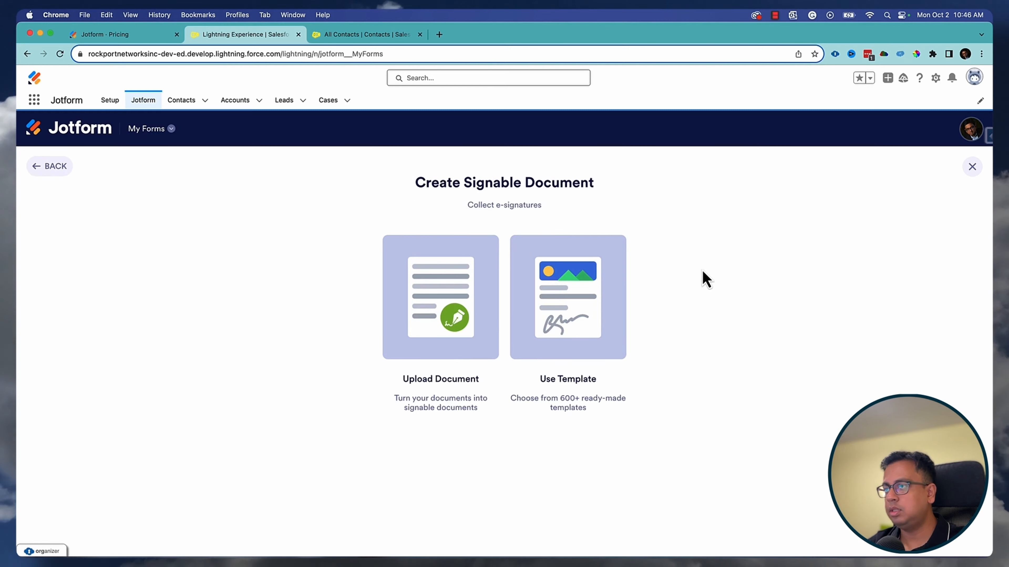
pyautogui.click(573, 308)
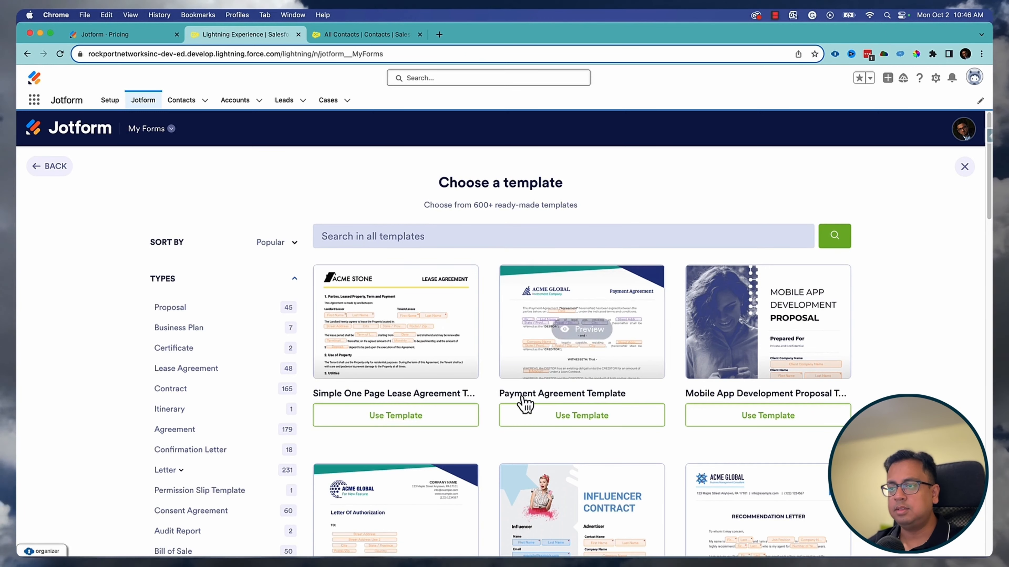
pyautogui.scroll(-15, 671, 363)
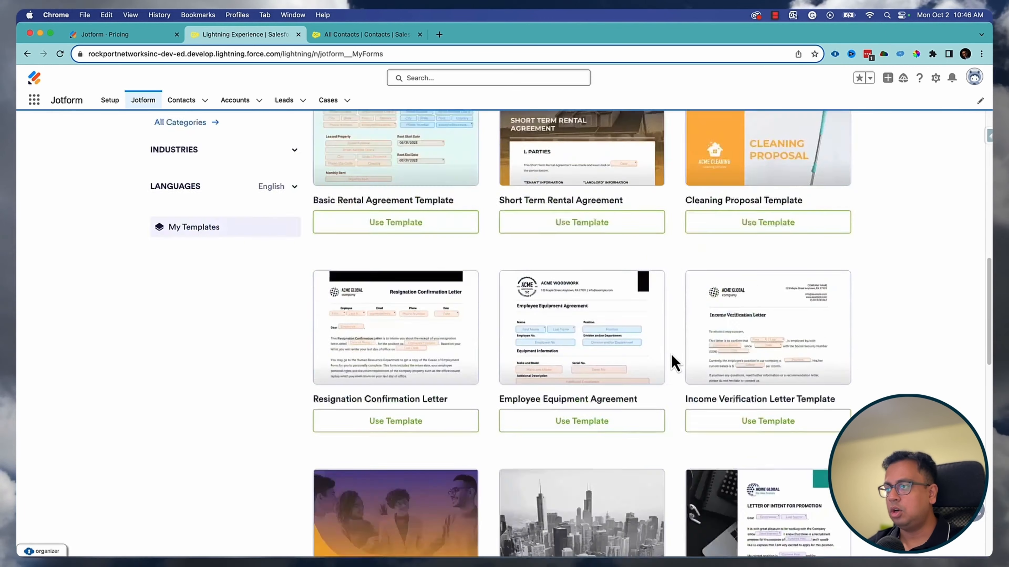
pyautogui.scroll(10, 675, 362)
pyautogui.scroll(5, 675, 359)
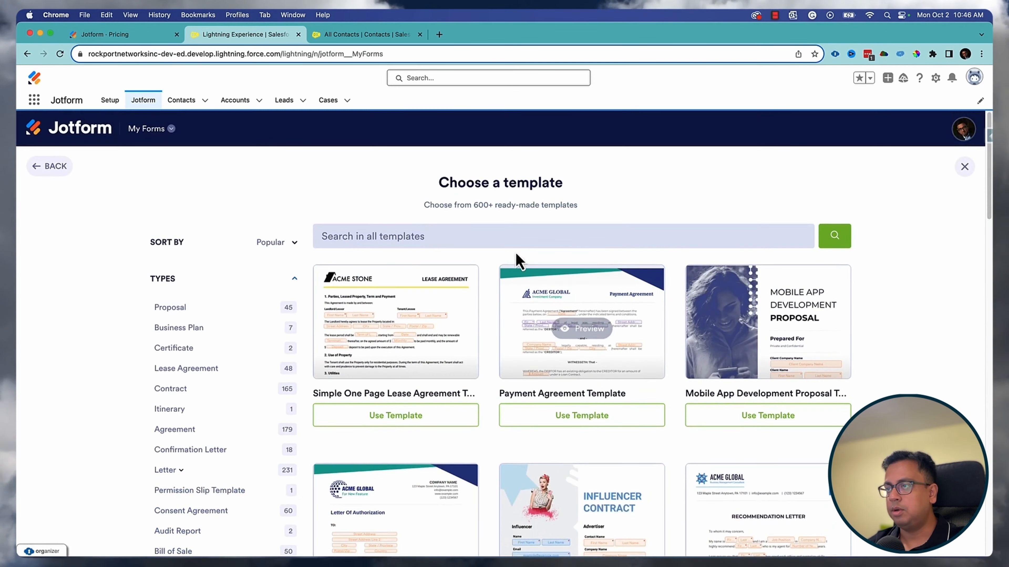
pyautogui.click(406, 422)
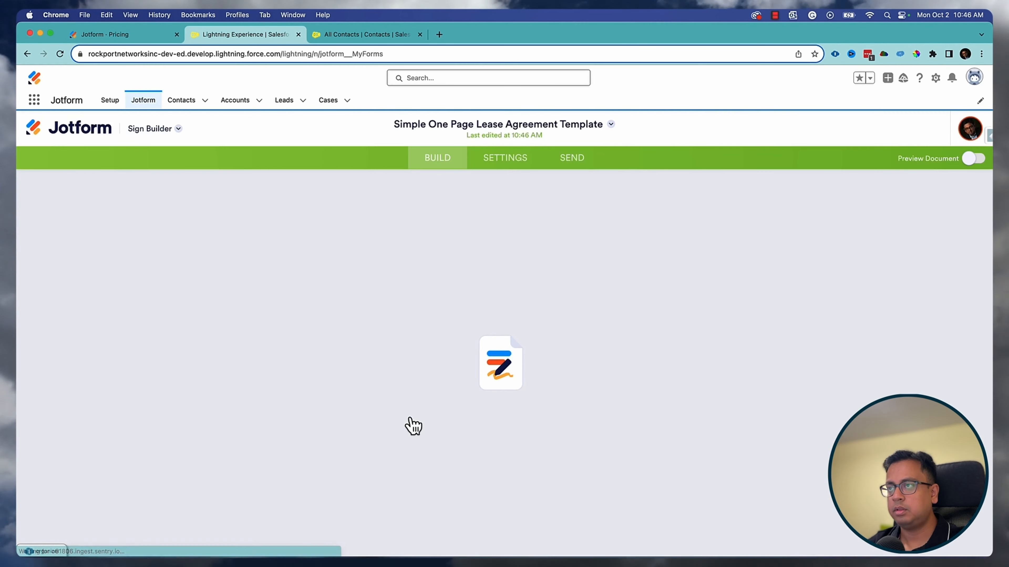
# - Review the lease document, then show its General Settings with the document title
pyautogui.scroll(-6, 497, 365)
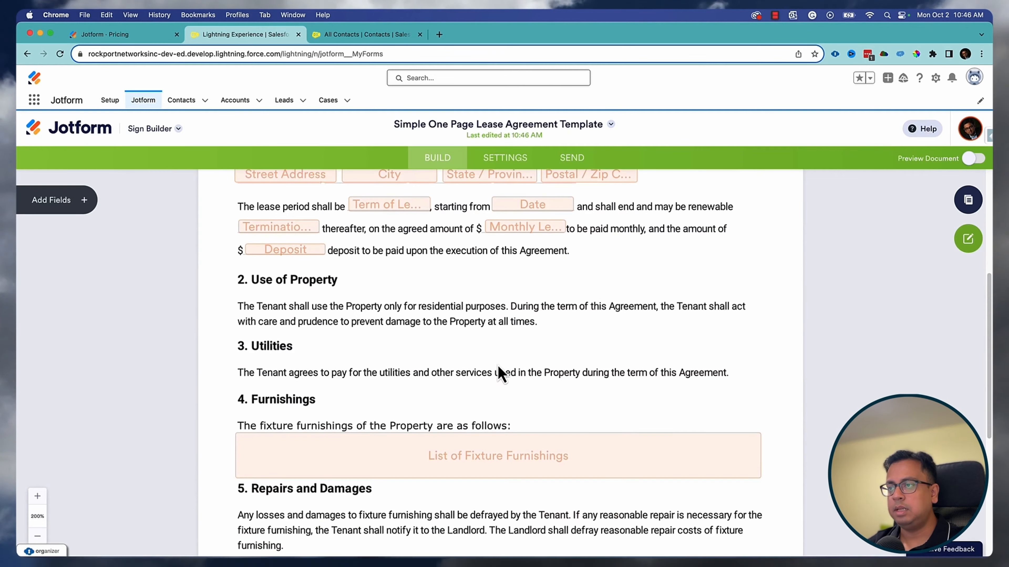
pyautogui.scroll(5, 497, 364)
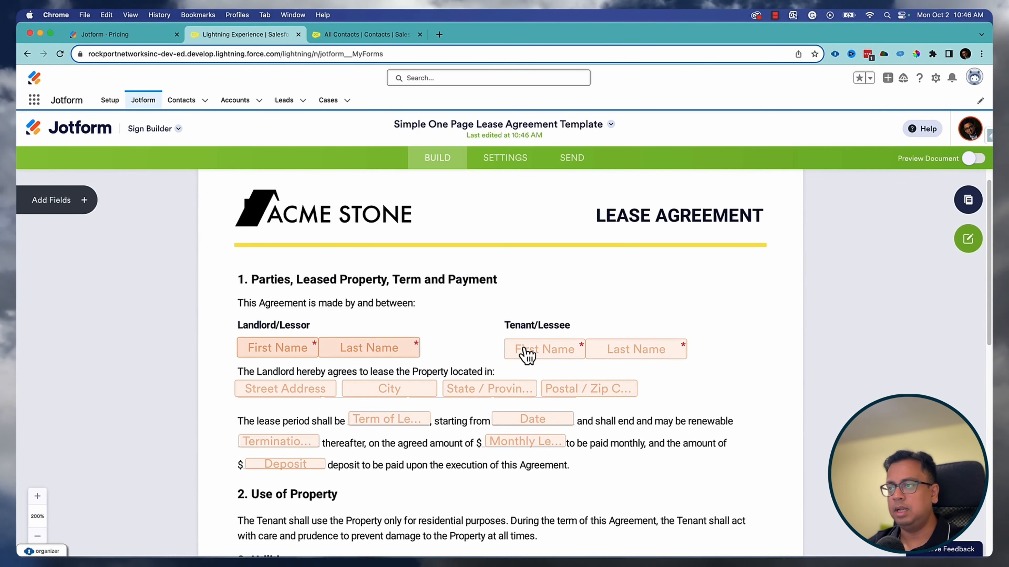
pyautogui.scroll(-10, 434, 423)
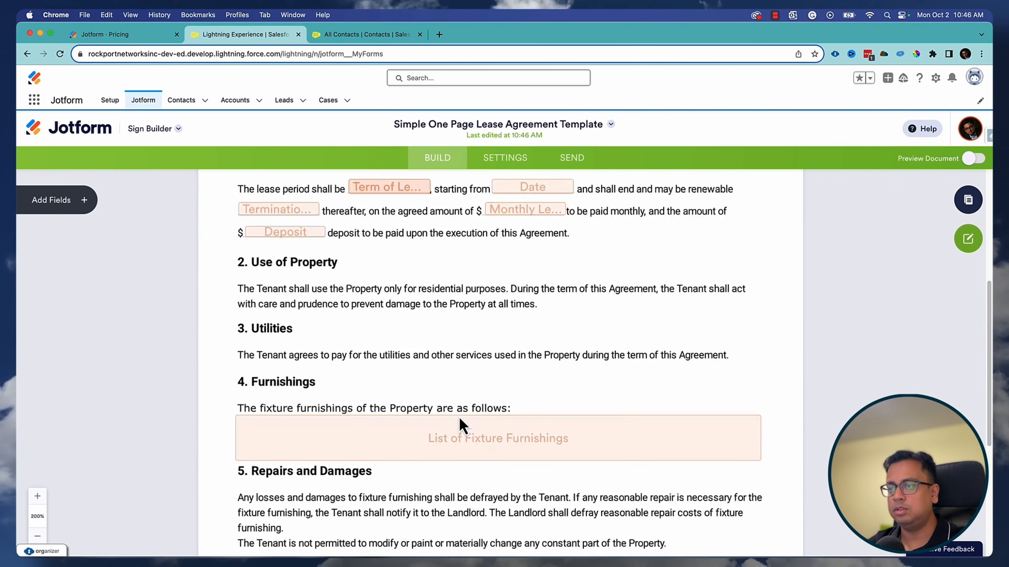
pyautogui.click(505, 161)
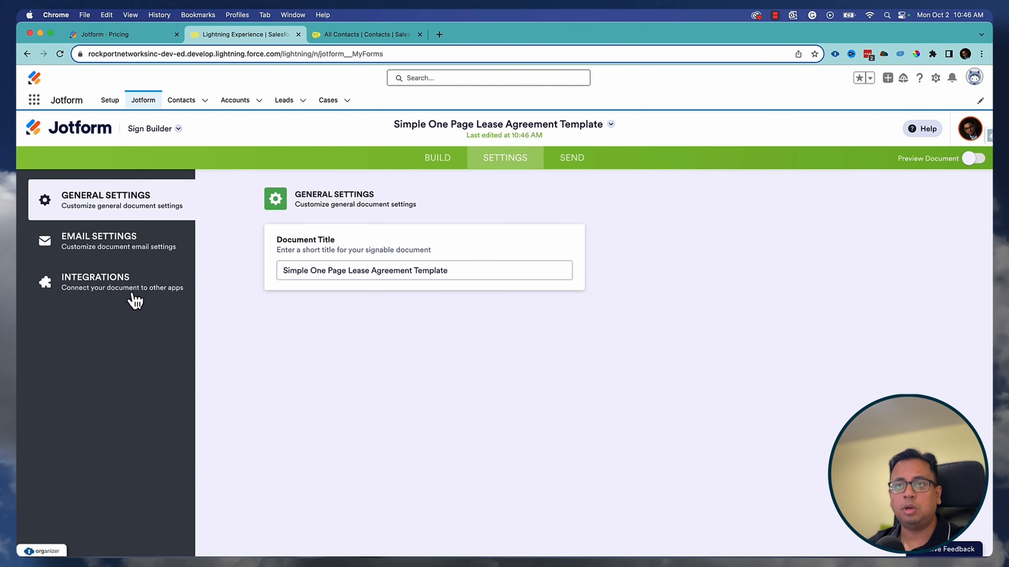
# - Review the lease document's email subject and message in Email Settings
pyautogui.click(139, 253)
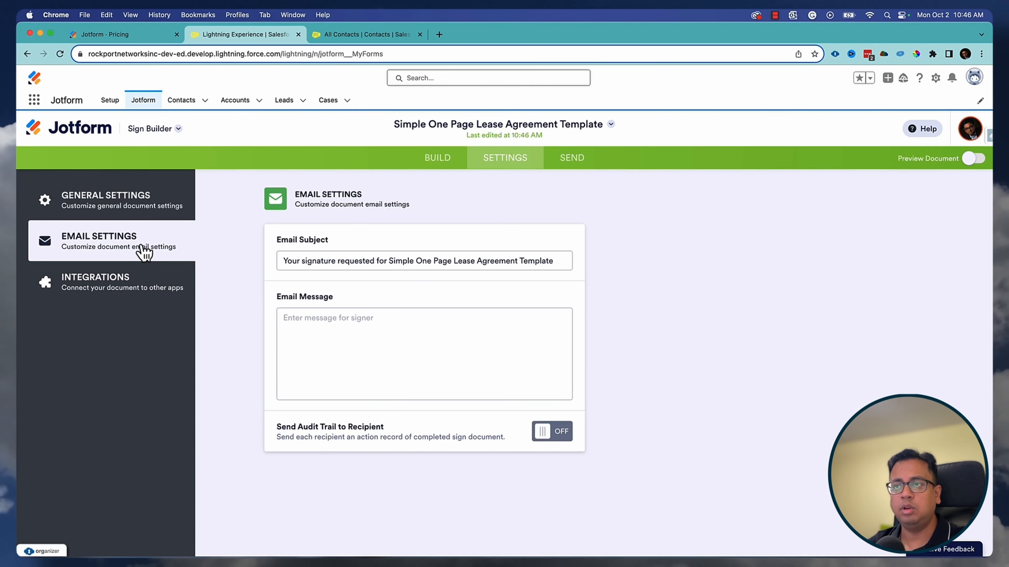
pyautogui.moveTo(284, 259); pyautogui.dragTo(557, 259)
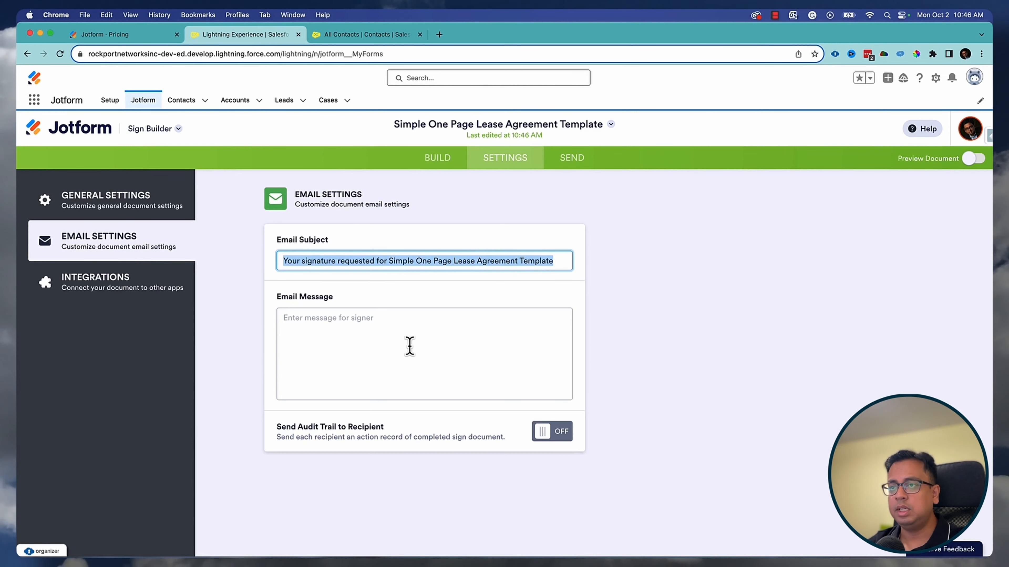
pyautogui.click(360, 338)
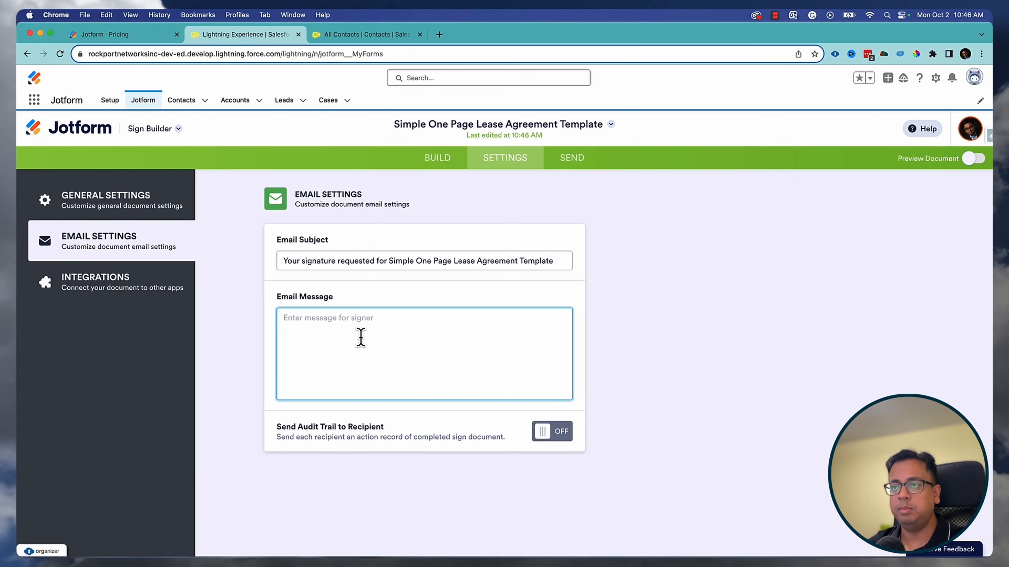
# - Browse the available integrations, then go to the Send page listing the two signers
pyautogui.click(162, 289)
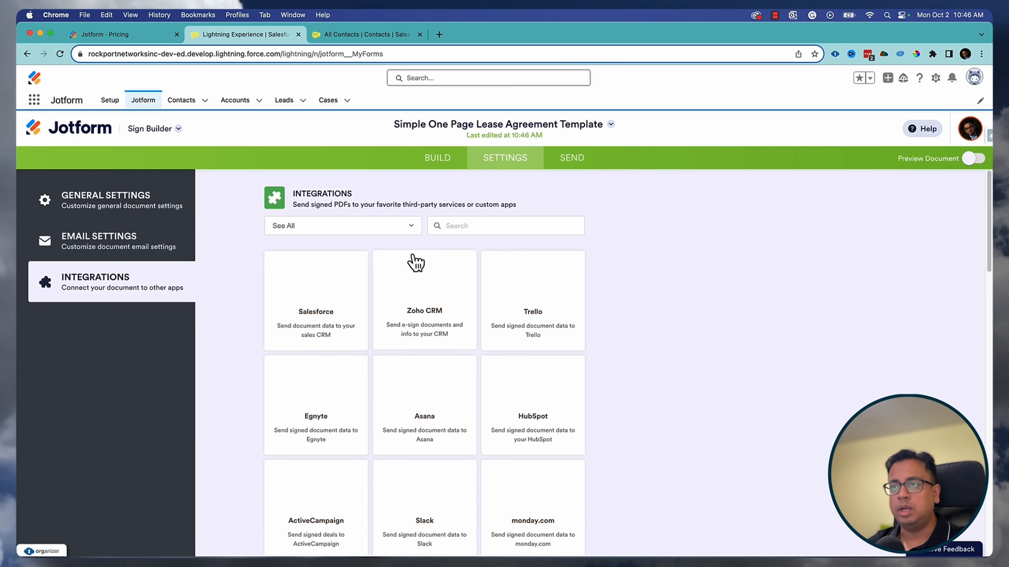
pyautogui.scroll(-10, 541, 378)
pyautogui.scroll(10, 445, 391)
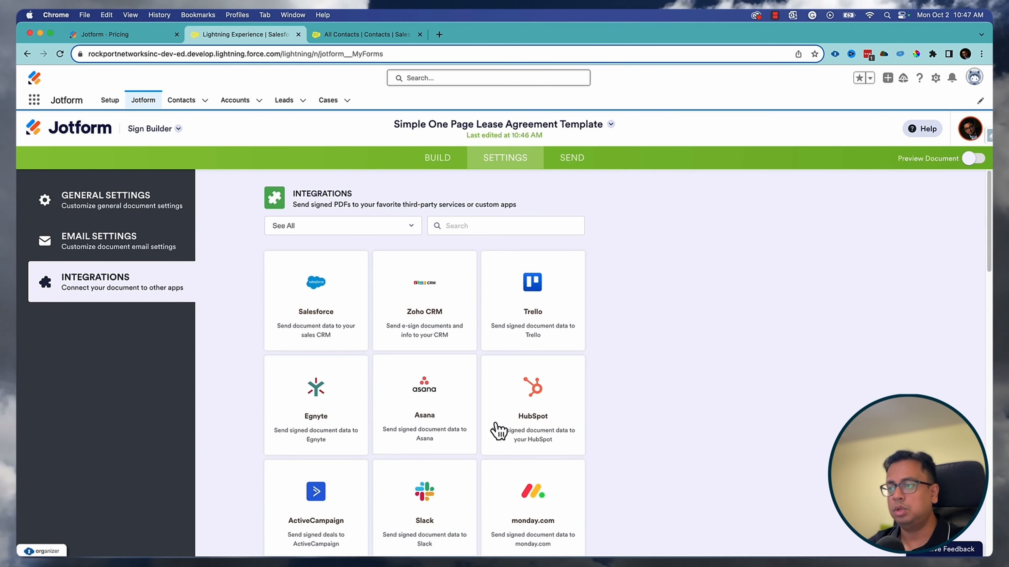
pyautogui.scroll(-2, 439, 480)
pyautogui.scroll(2, 596, 421)
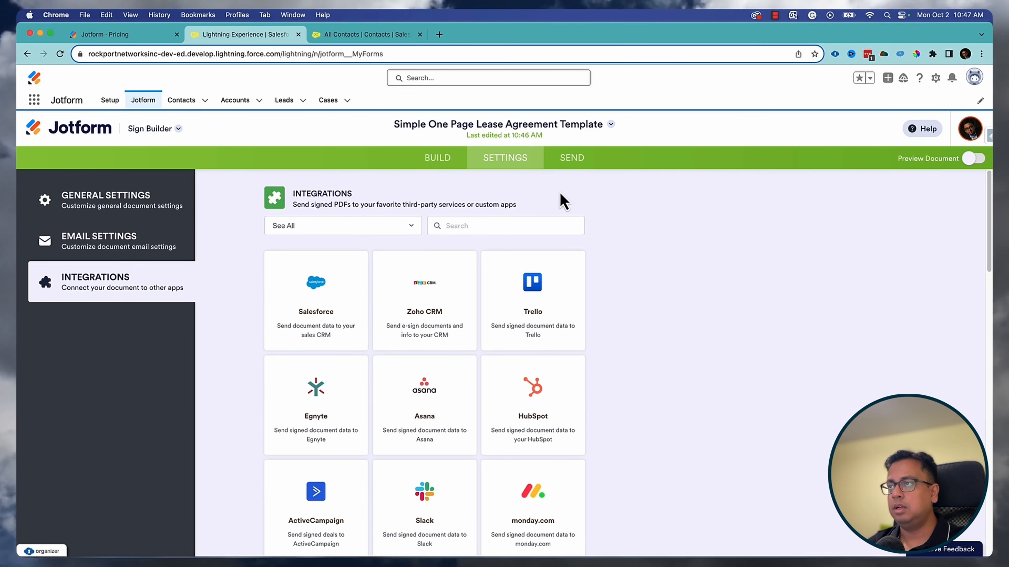
pyautogui.click(582, 166)
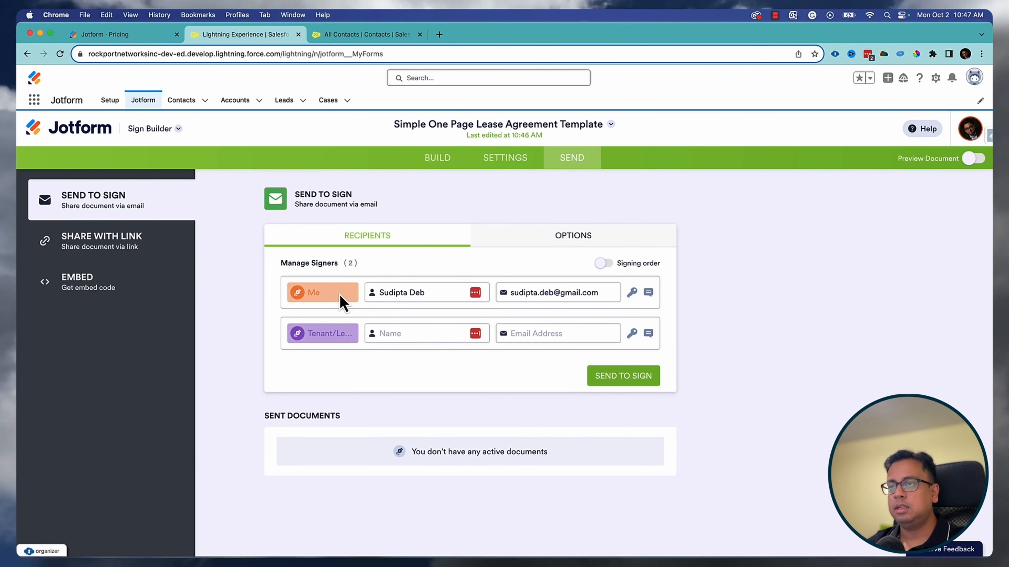
# - Enter the tenant signer's name and email address
pyautogui.click(394, 334)
pyautogui.write('Snc')
pyautogui.press('BackSpace')
pyautogui.press('BackSpace')
pyautogui.press('BackSpace')
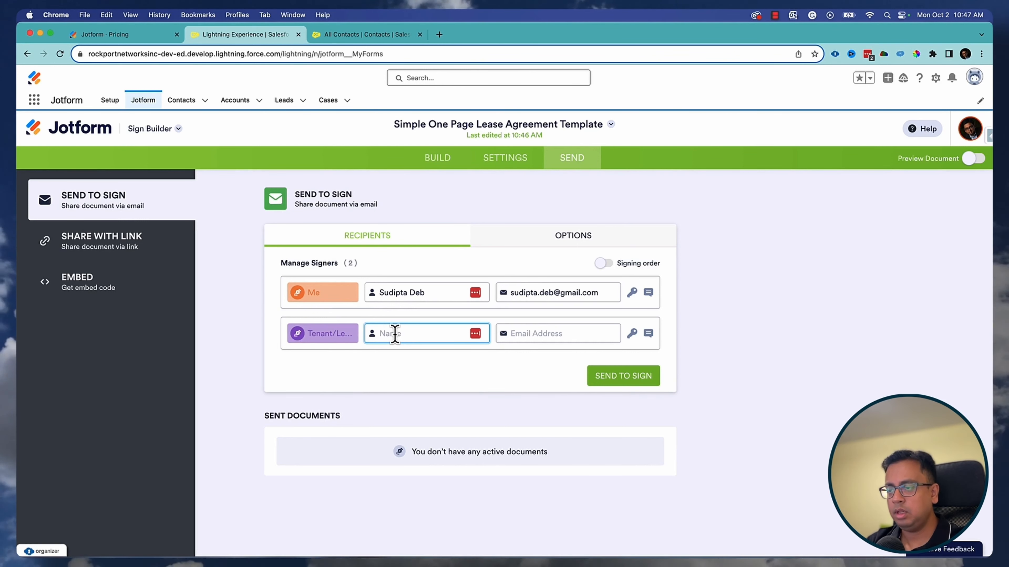
pyautogui.write('John Snow')
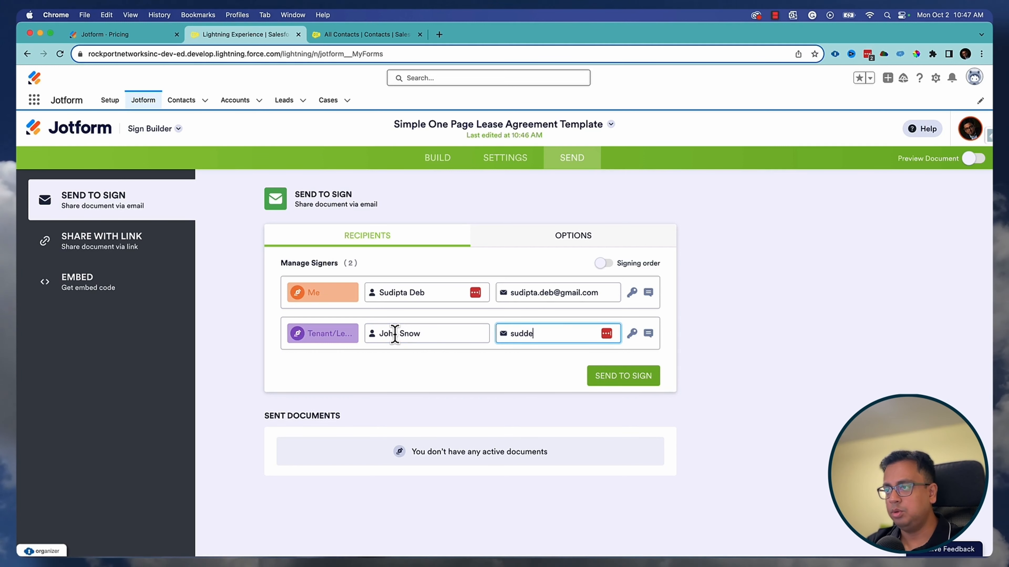
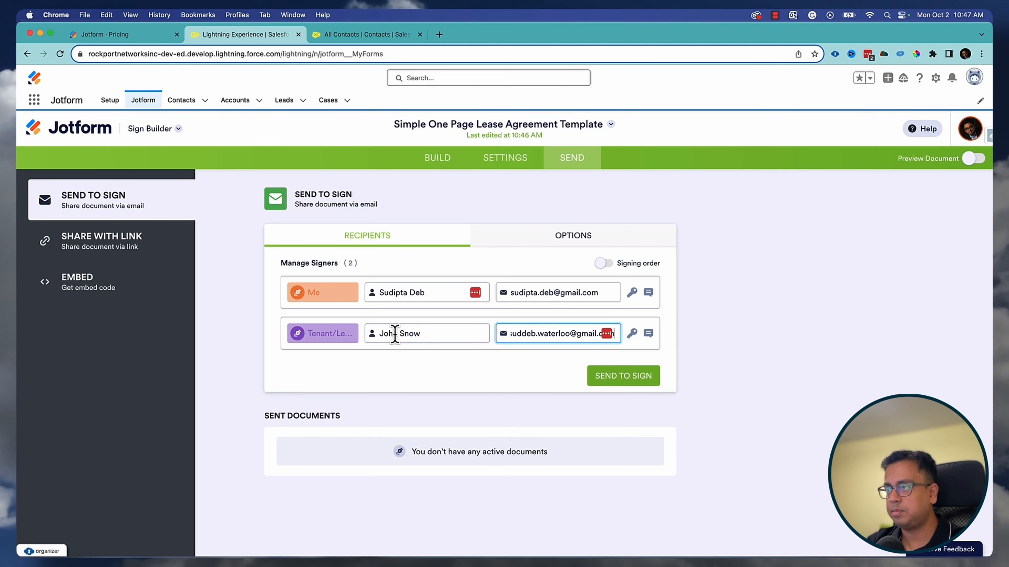
# - Add a custom message asking the tenant to look at and sign the document asap
pyautogui.click(652, 335)
pyautogui.write('Hey Jo')
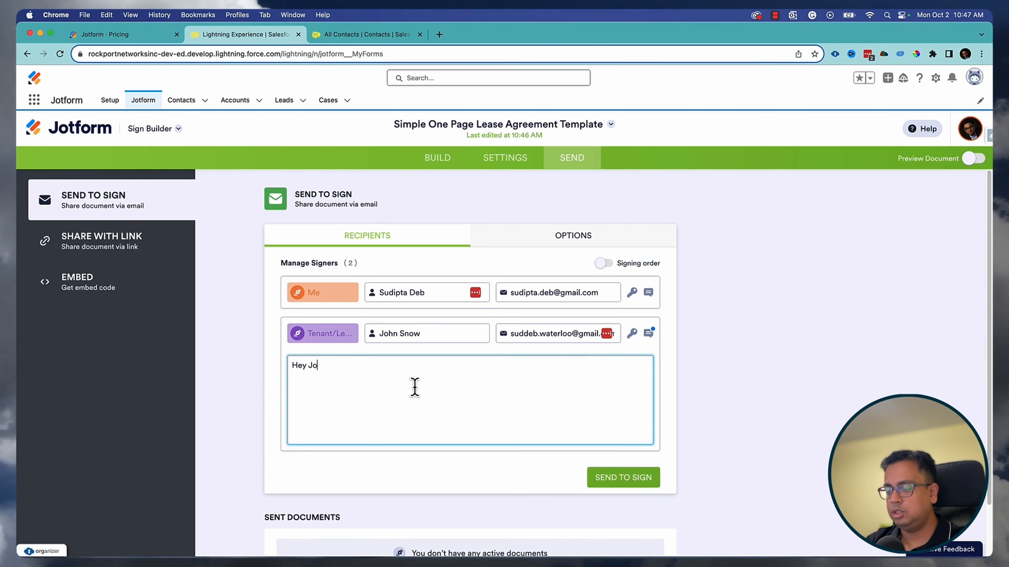
pyautogui.write('hn,')
pyautogui.press('Return')
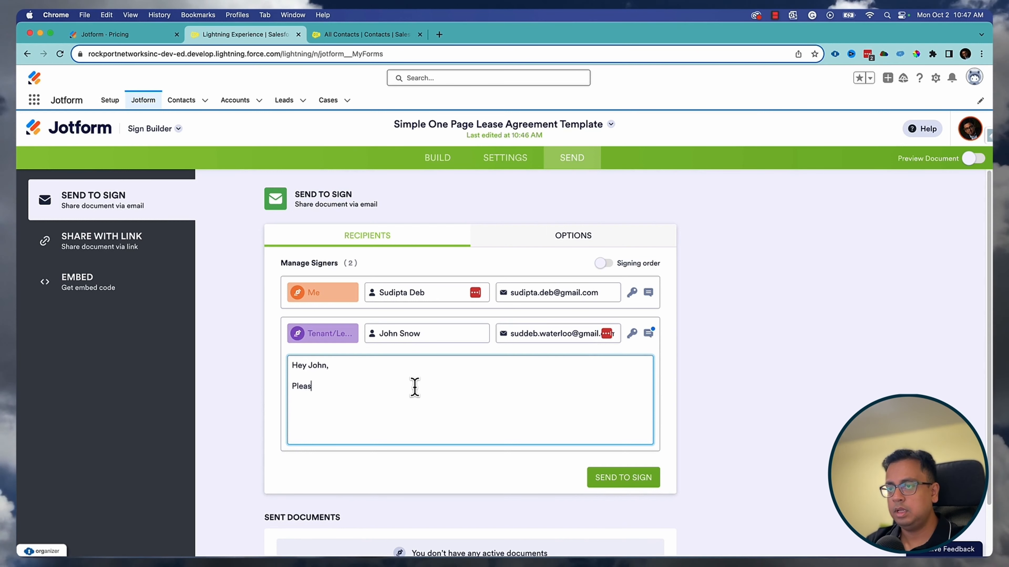
pyautogui.write('Please have a look an')
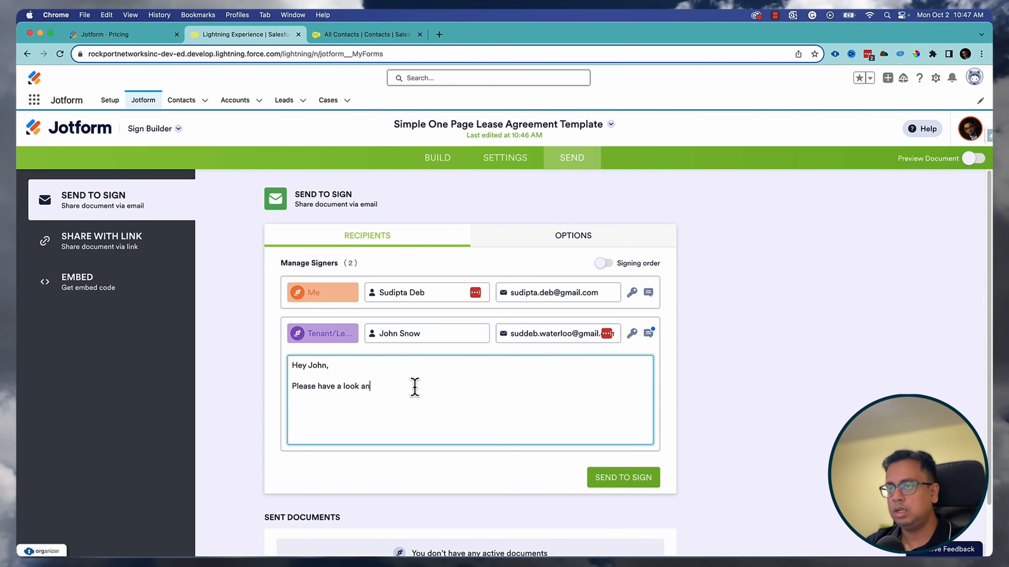
pyautogui.write('d sign he')
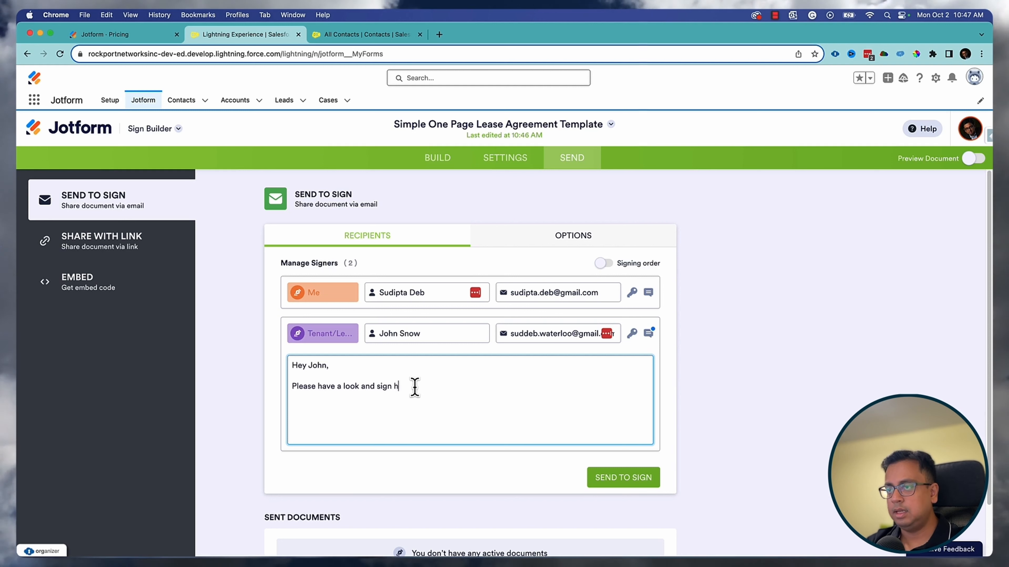
pyautogui.press('BackSpace')
pyautogui.press('BackSpace')
pyautogui.write('the ')
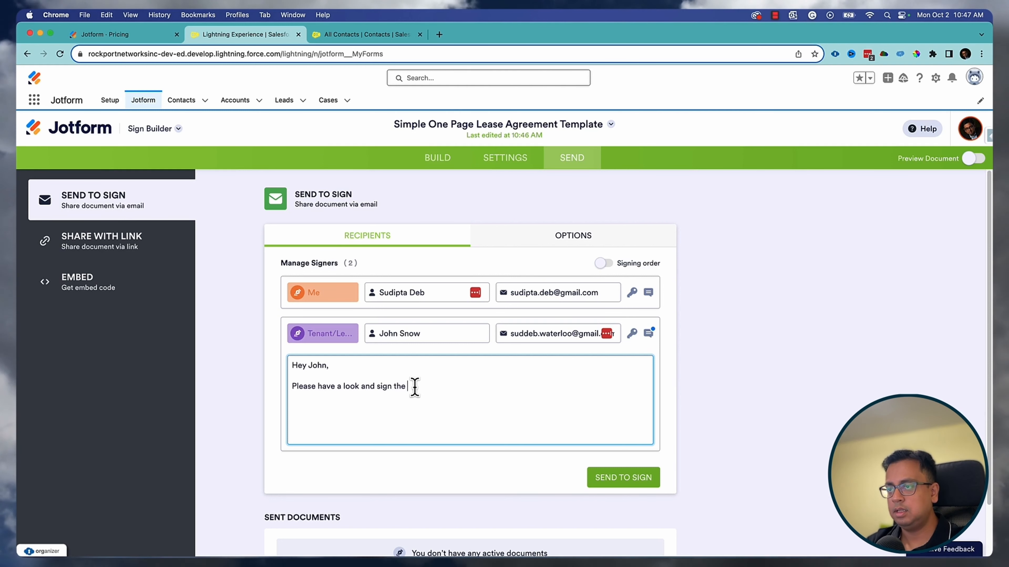
pyautogui.write('doc')
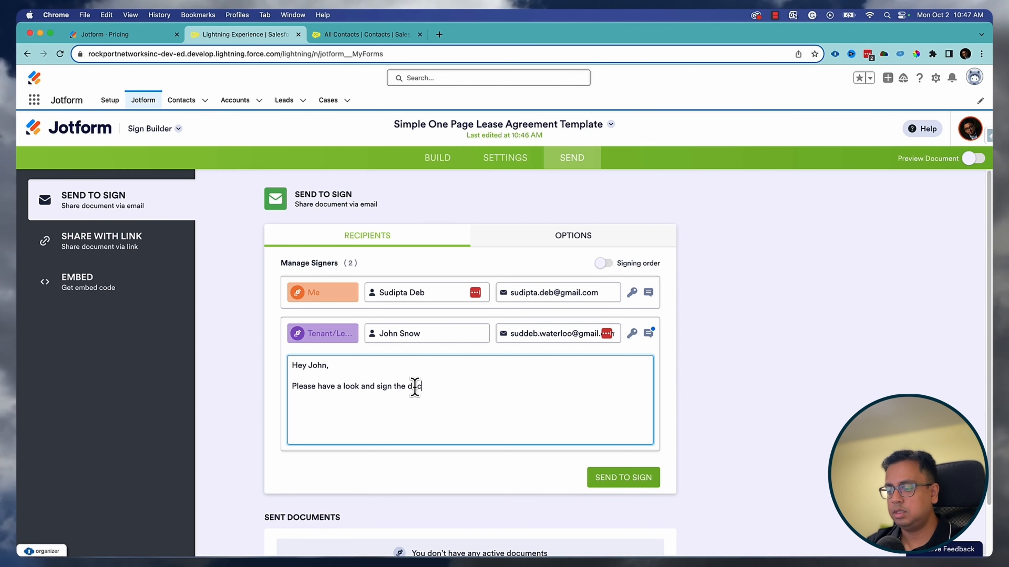
pyautogui.write('ument asap.')
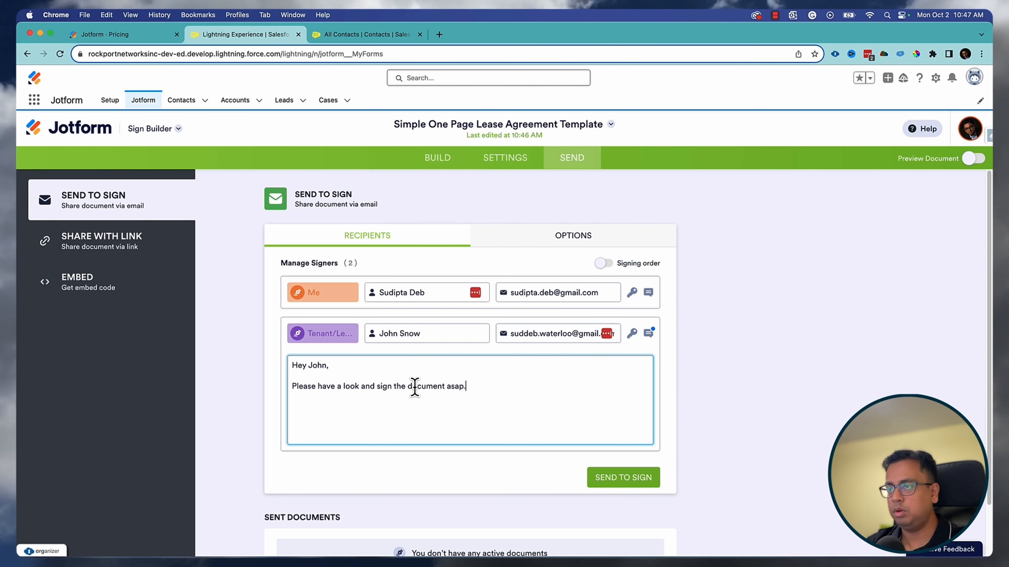
# - Require an access code for the tenant and turn on signing order
pyautogui.click(632, 334)
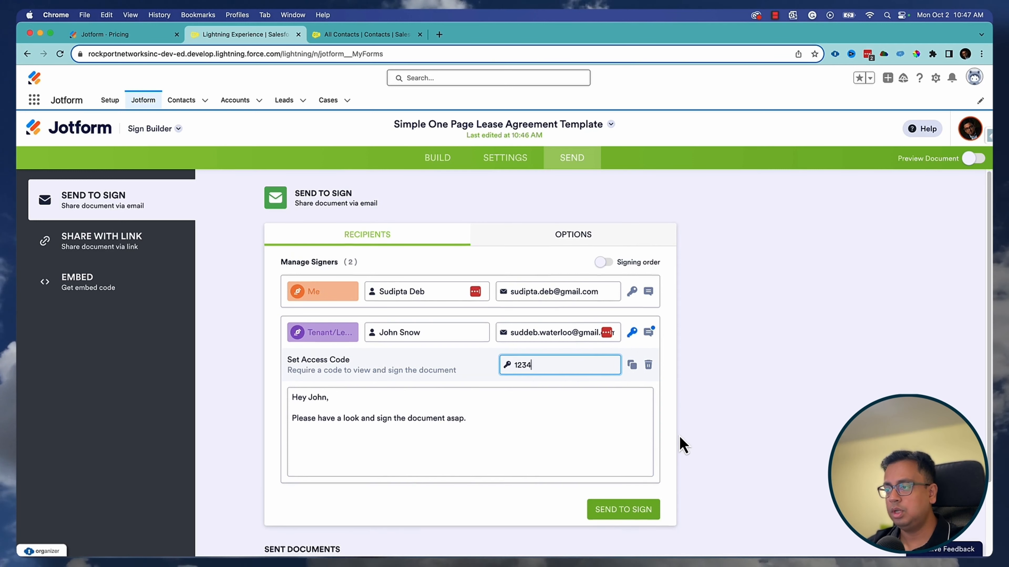
pyautogui.scroll(-3, 679, 444)
pyautogui.scroll(3, 637, 431)
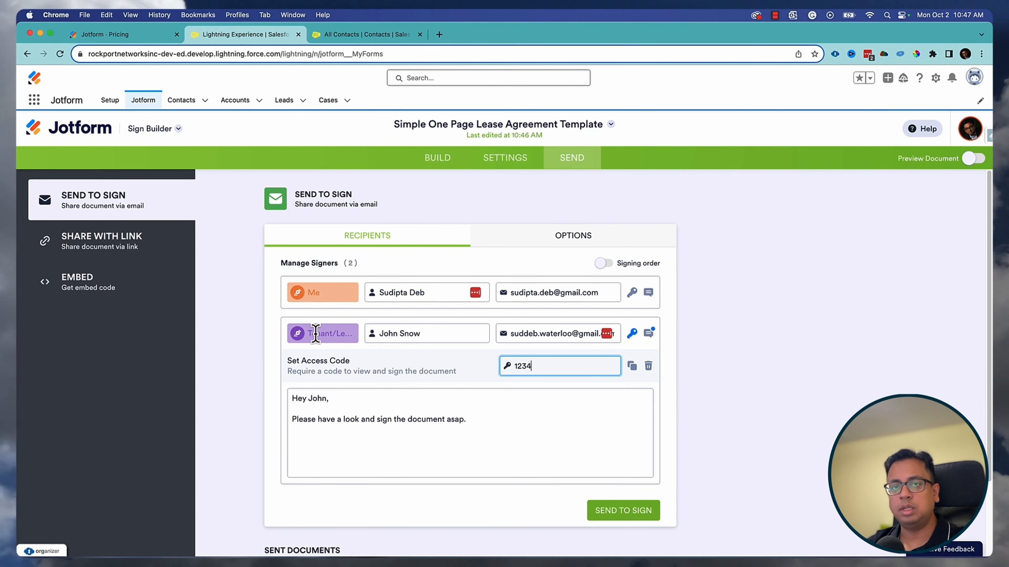
pyautogui.click(610, 265)
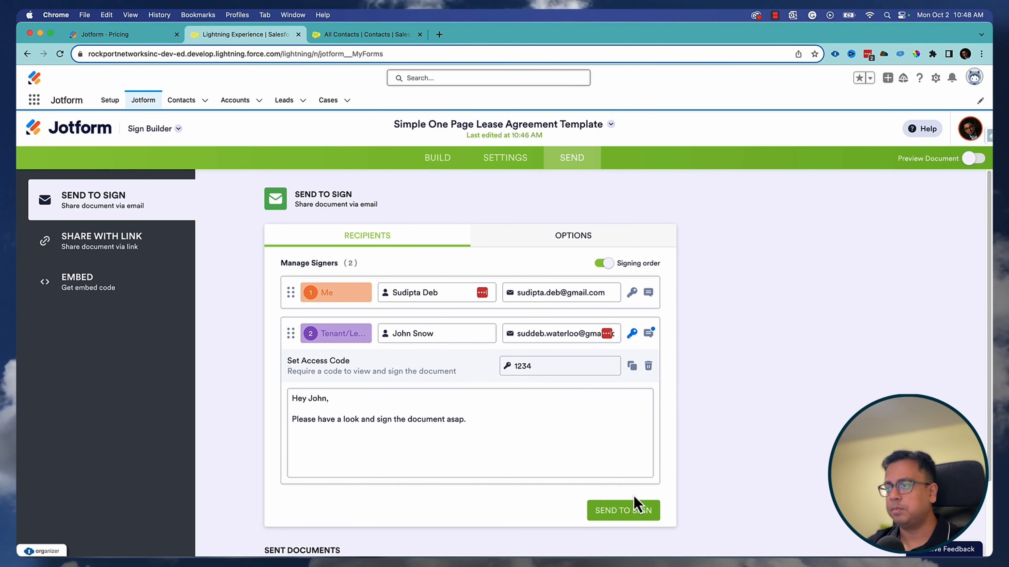
pyautogui.click(552, 242)
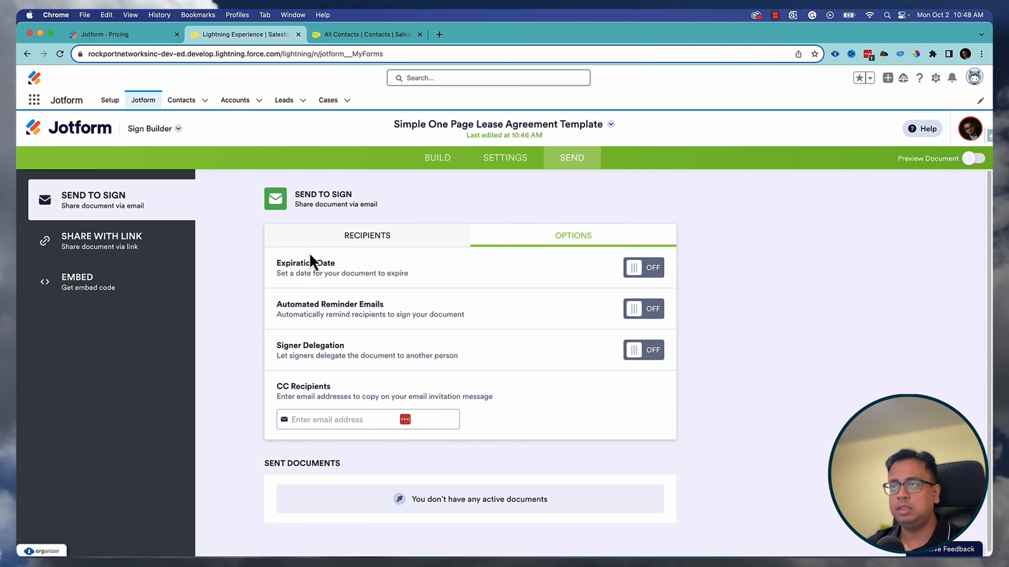
# - Send the lease agreement to both signers and track its signing status
pyautogui.click(421, 244)
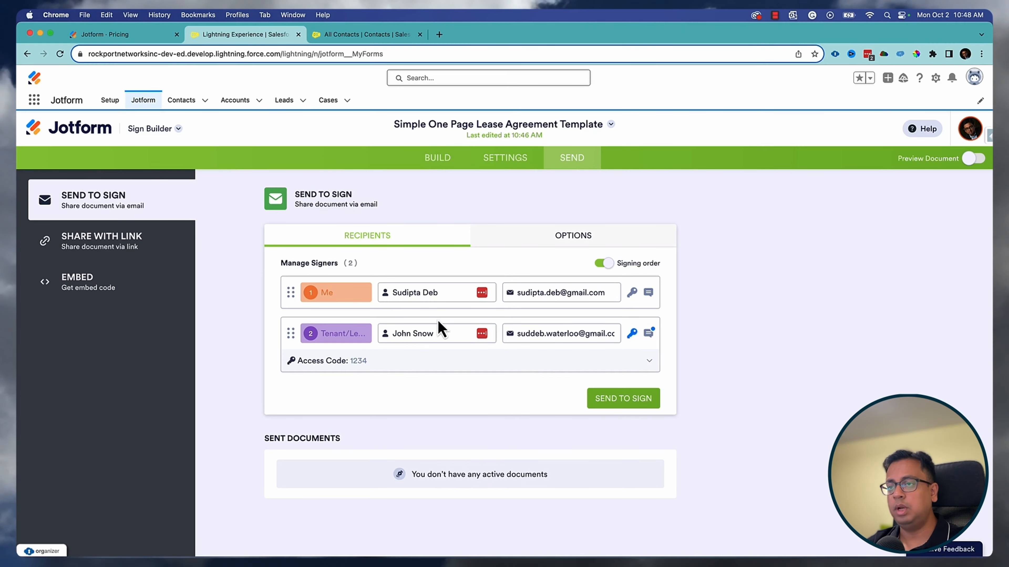
pyautogui.click(626, 405)
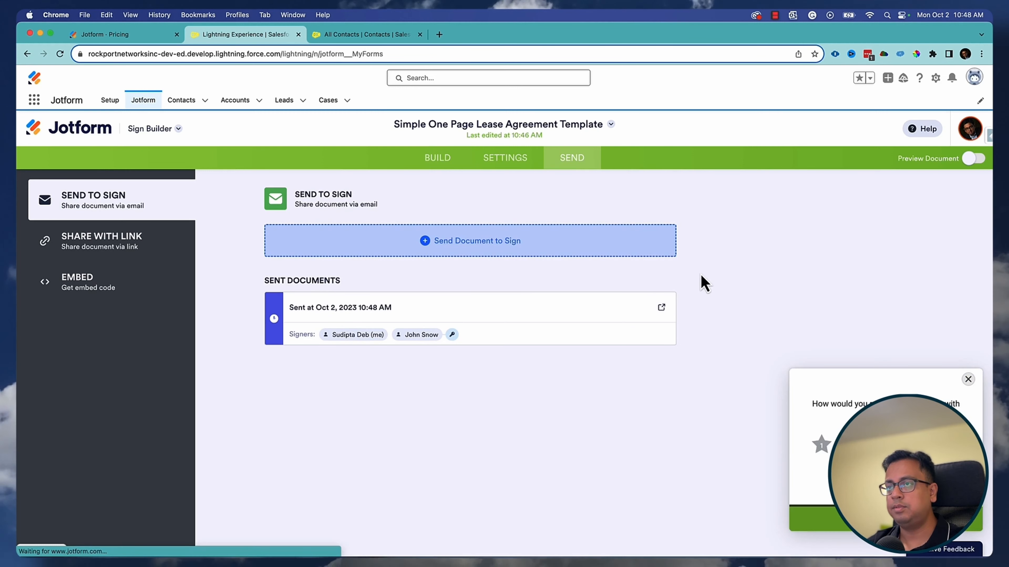
pyautogui.click(655, 308)
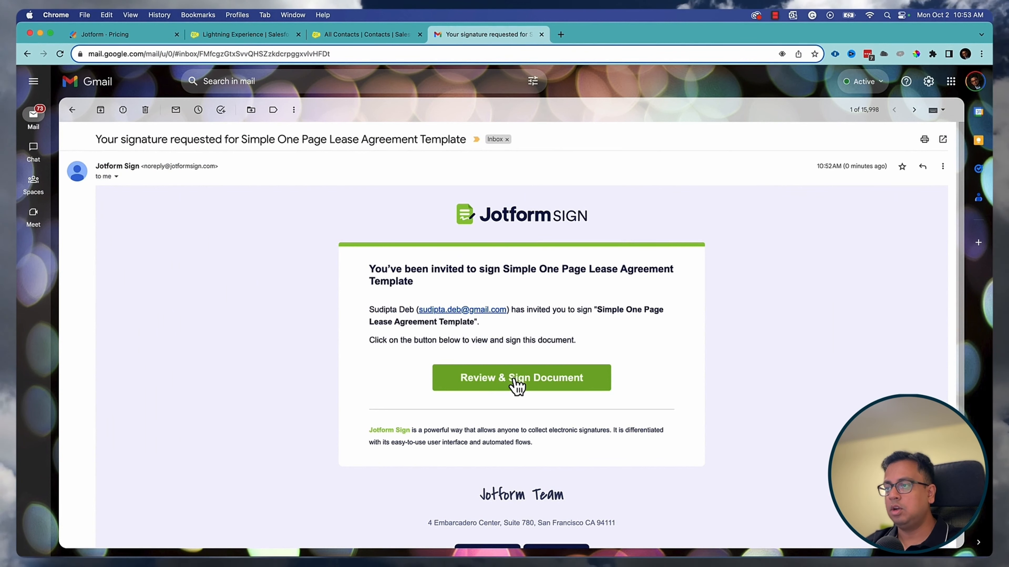
# - Open the lease and fill in the tenant's name and the Toronto, Ontario property address
pyautogui.click(517, 387)
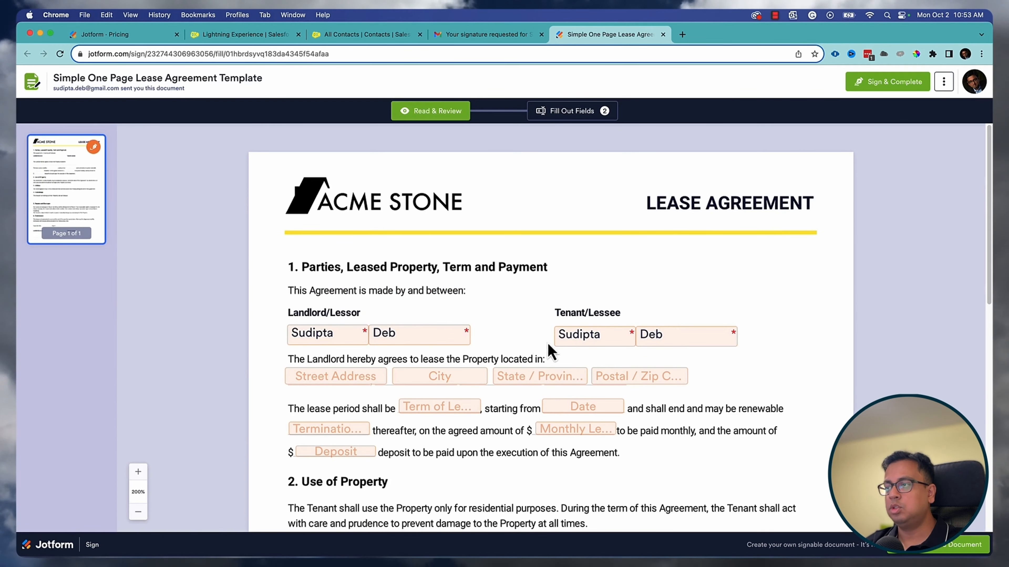
pyautogui.click(574, 342)
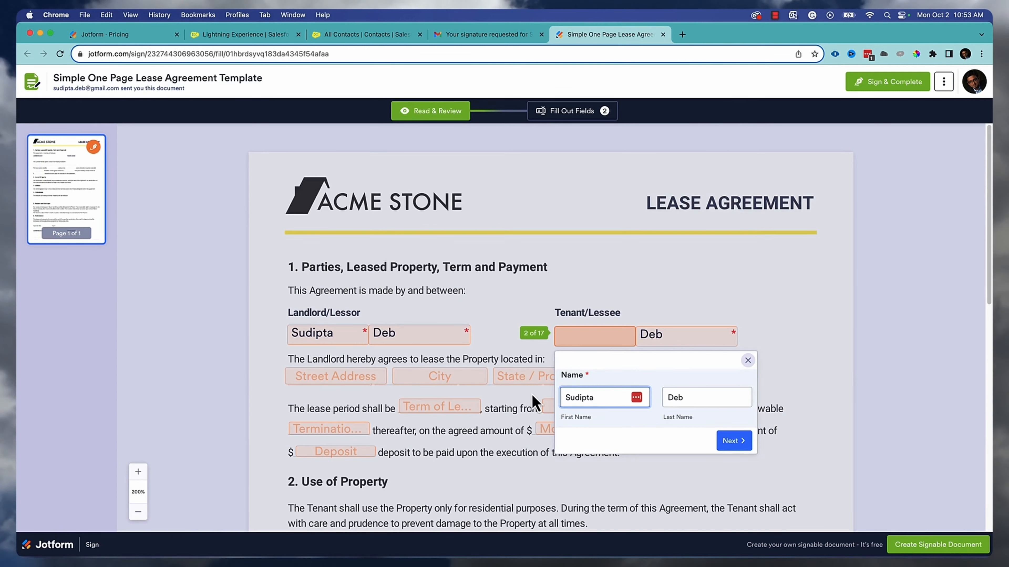
pyautogui.write('John')
pyautogui.press('Tab')
pyautogui.write('Snow')
pyautogui.click(733, 441)
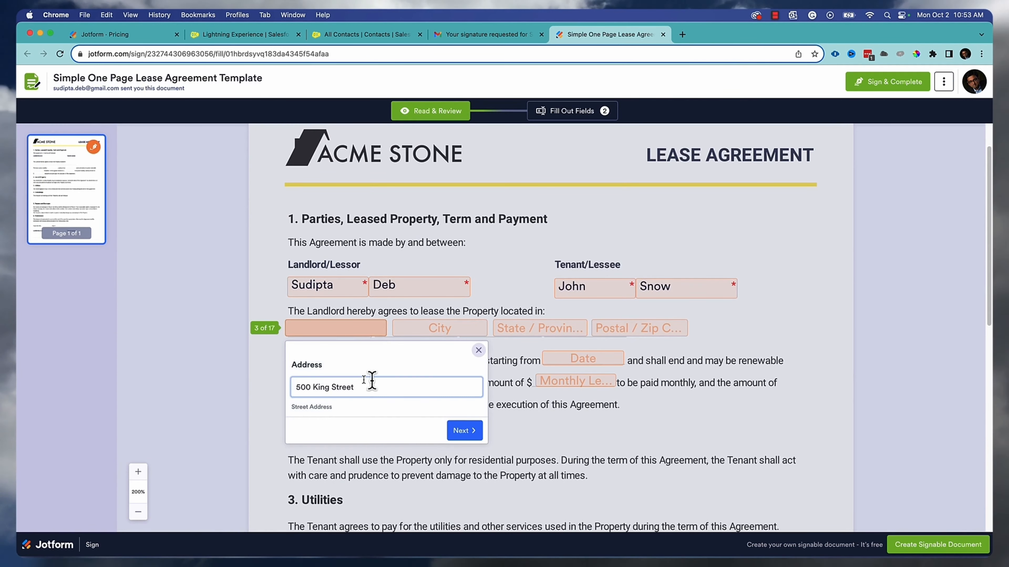
pyautogui.press('Return')
pyautogui.write('Toronto')
pyautogui.click(581, 431)
pyautogui.write('Ontario')
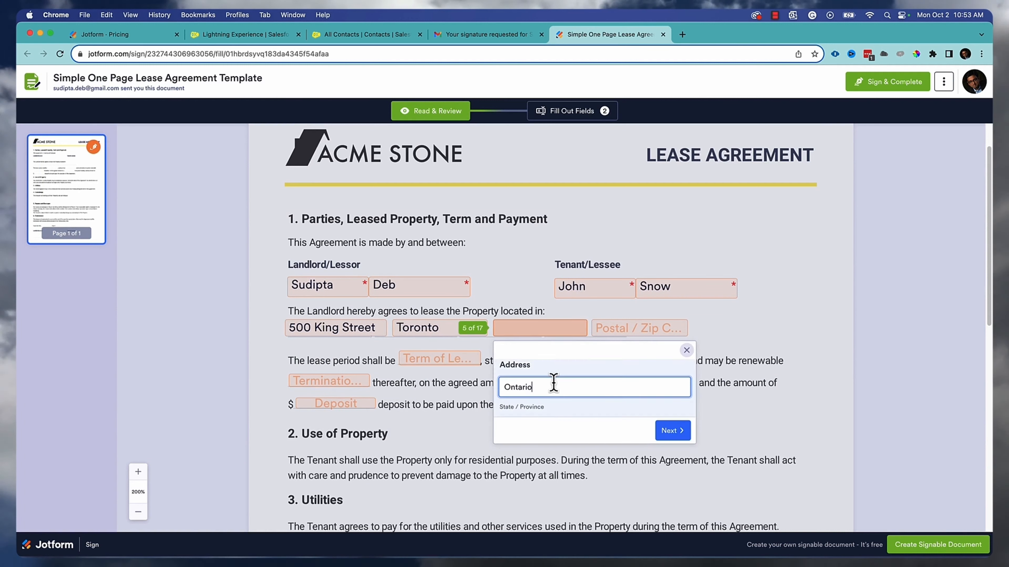
pyautogui.press('Return')
pyautogui.write('N2K9C6')
# - Fill the 10-02-2023 start, 11-month term, $3000 rent, 09-02-2024 end, and 02 October 2023 signing date
pyautogui.press('Return')
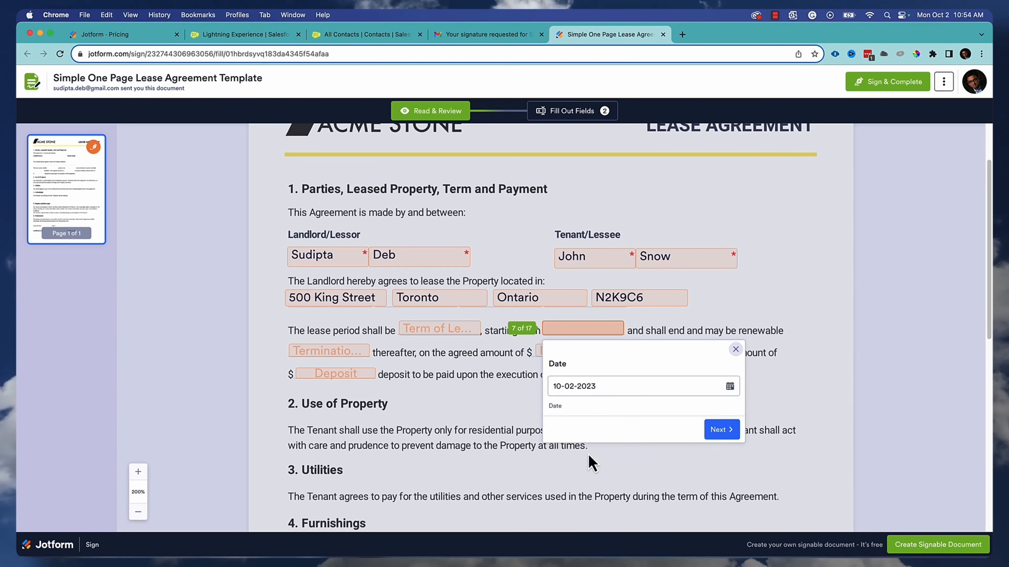
pyautogui.press('Return')
pyautogui.press('Return')
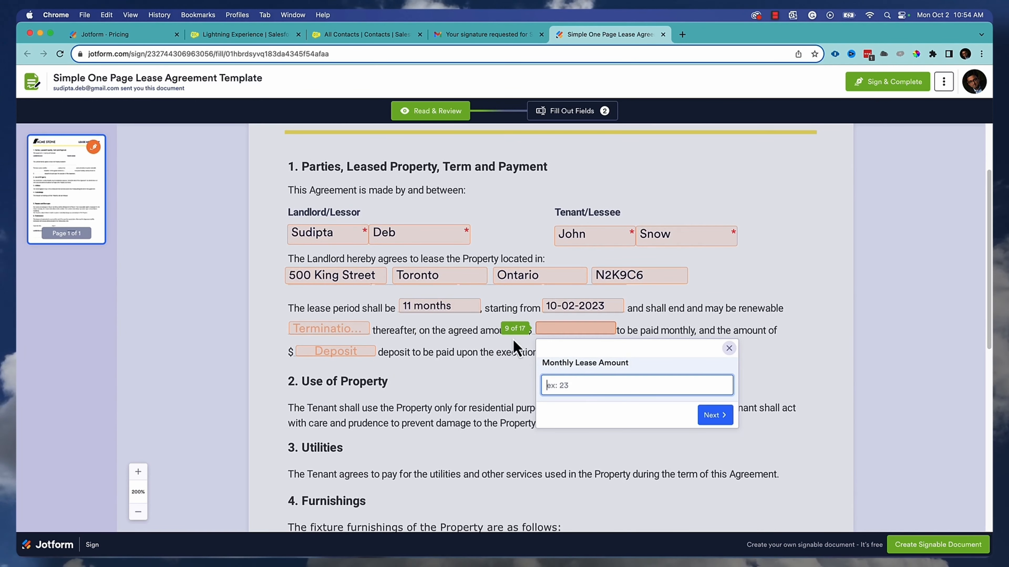
pyautogui.press('Return')
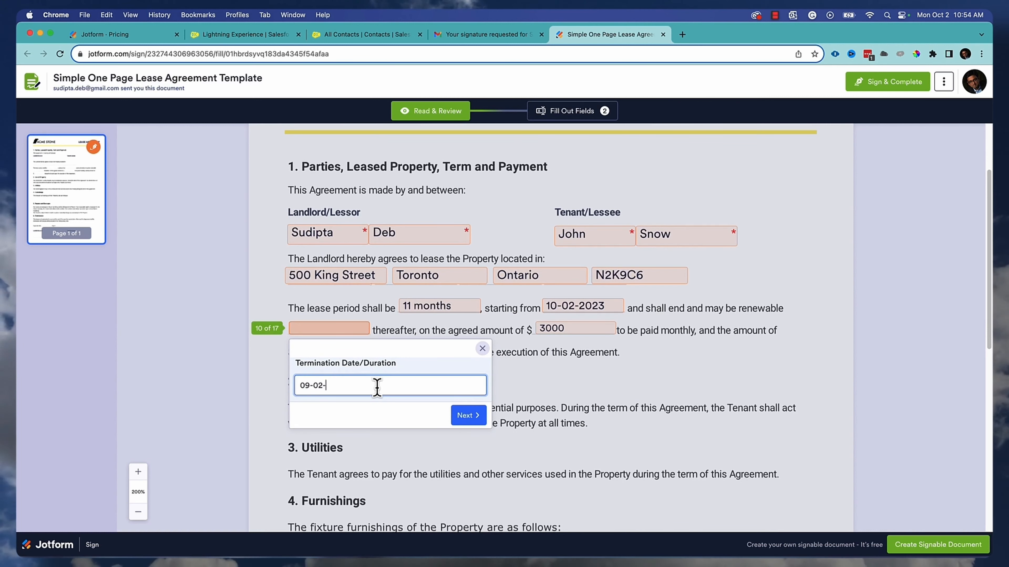
pyautogui.write('09-02-2024')
pyautogui.press('Return')
pyautogui.press('Return')
pyautogui.write('Na')
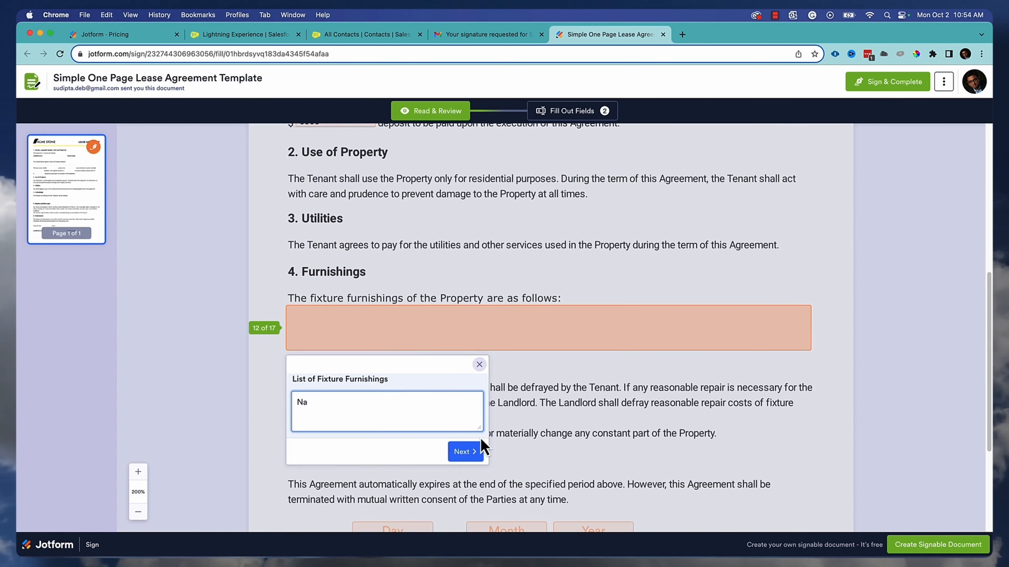
pyautogui.press('Return')
pyautogui.write('02')
pyautogui.press('Return')
pyautogui.write('October')
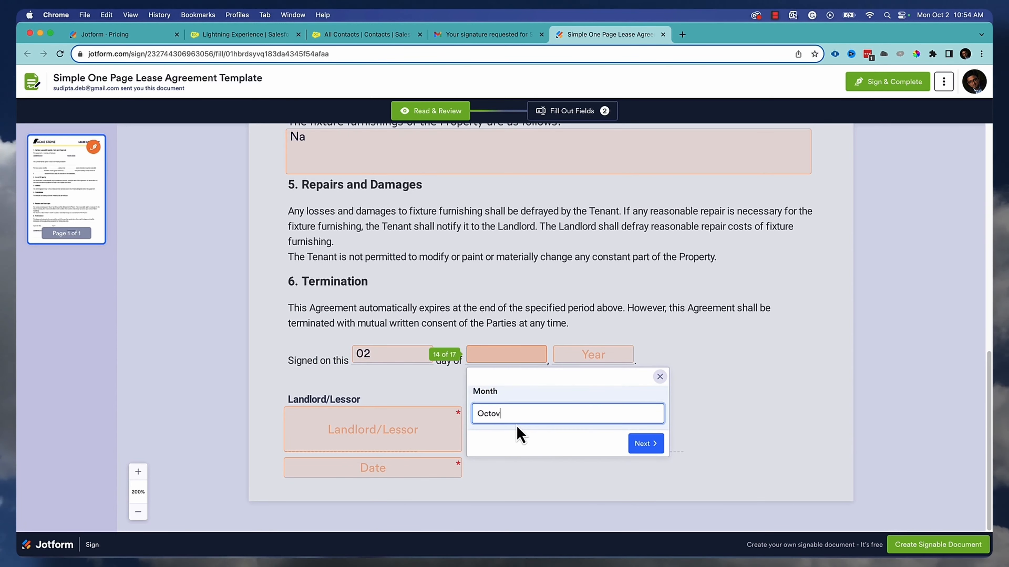
pyautogui.press('Return')
pyautogui.write('2023')
pyautogui.click(739, 445)
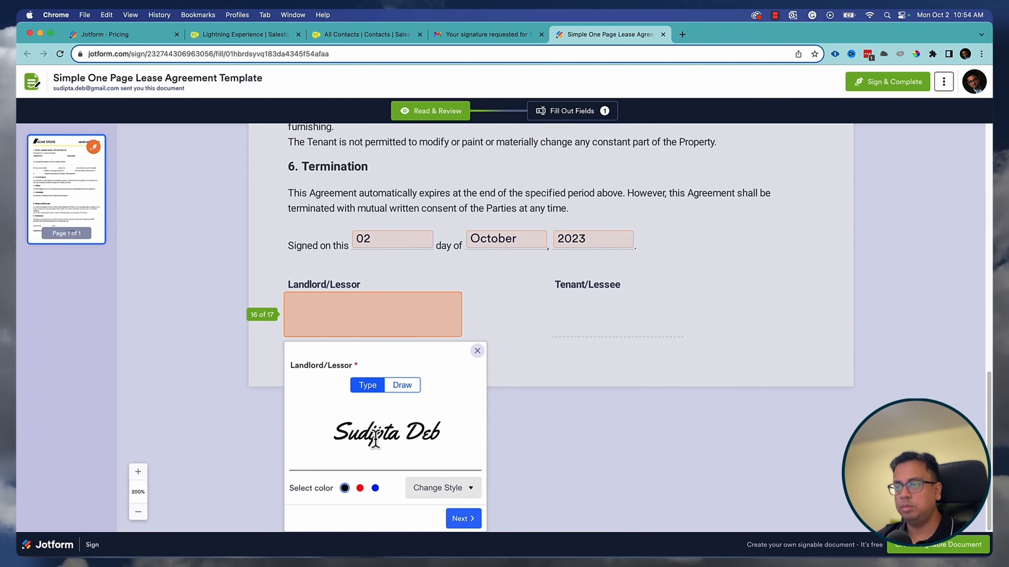
# - Sign as landlord dated the 2nd, accept and send, then open Salesforce's sign documents list
pyautogui.click(473, 529)
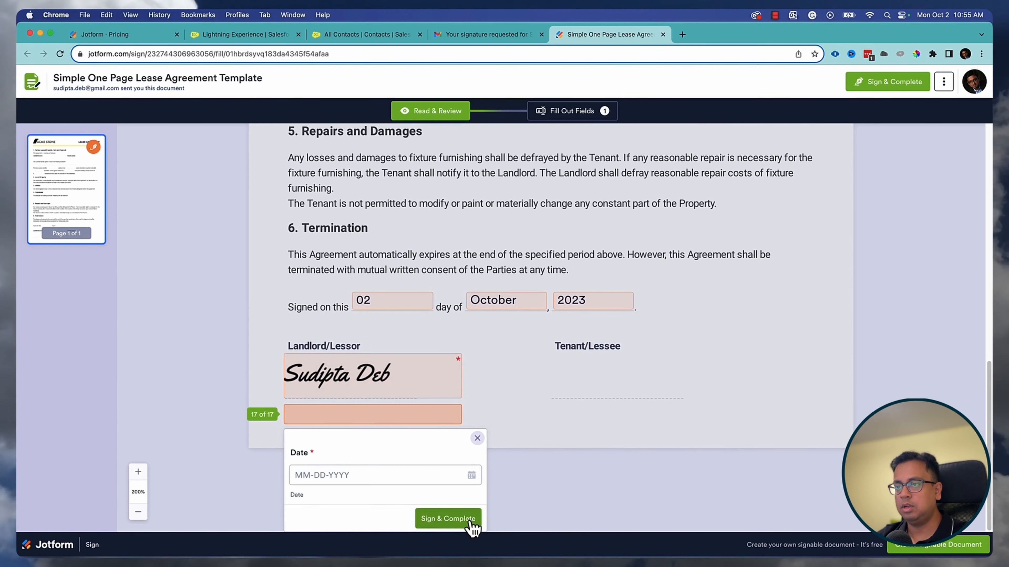
pyautogui.click(472, 475)
pyautogui.click(337, 444)
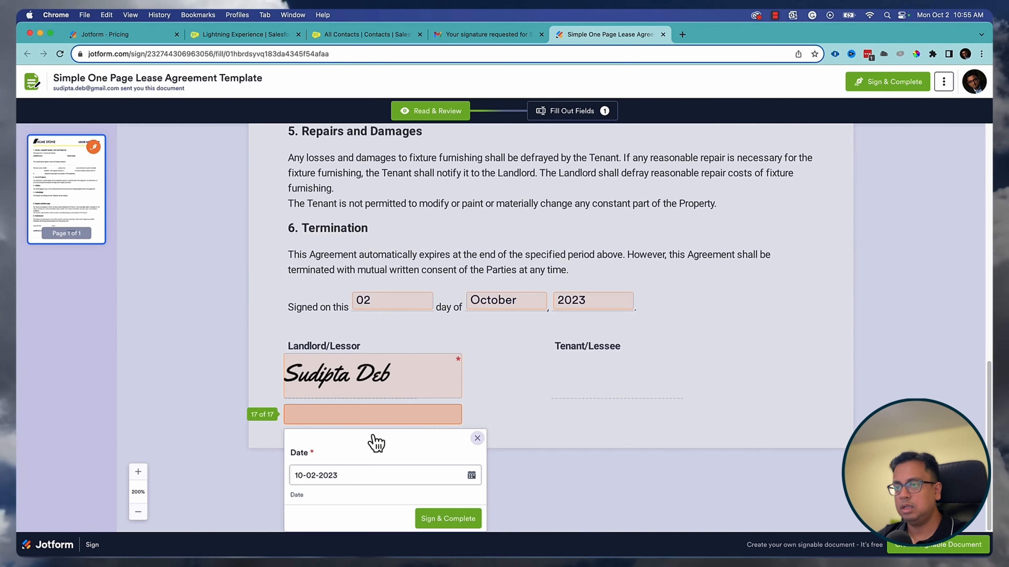
pyautogui.click(461, 520)
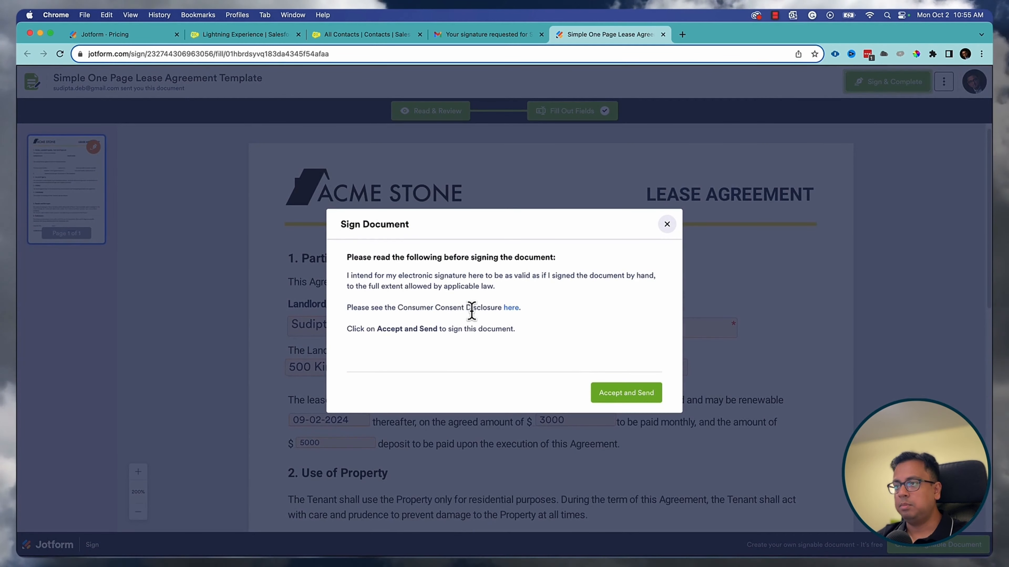
pyautogui.click(634, 400)
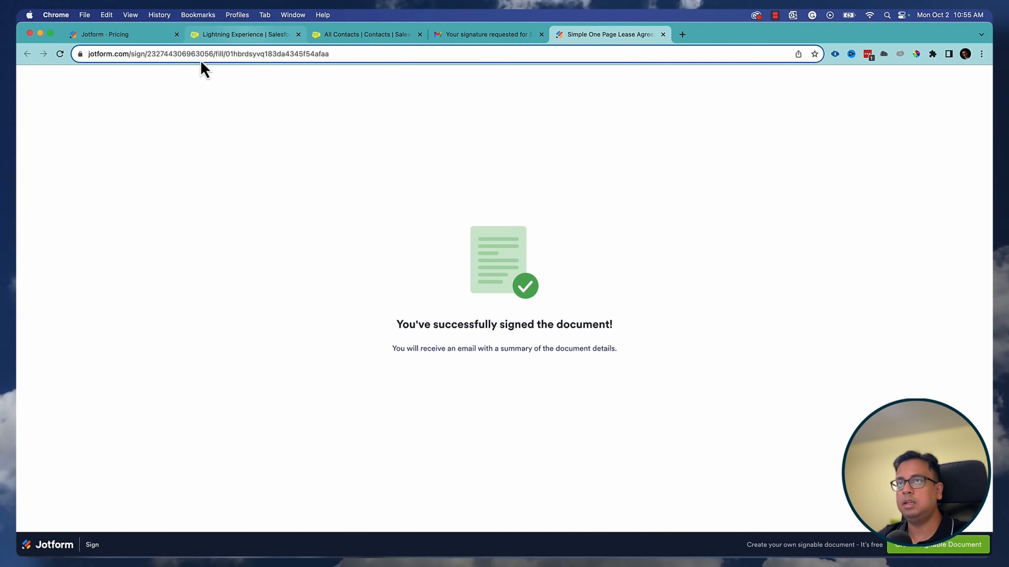
pyautogui.click(240, 34)
pyautogui.click(95, 133)
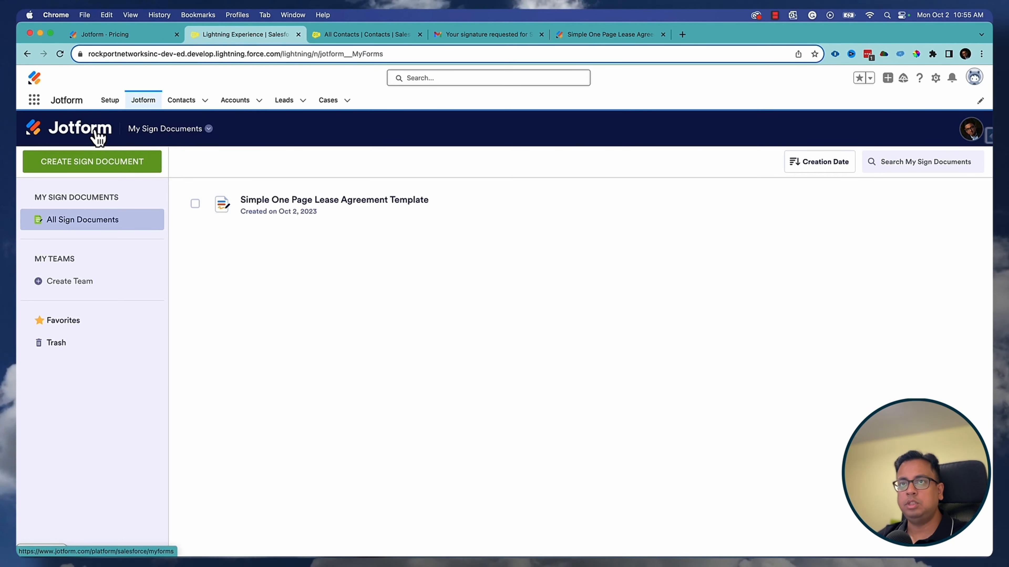
# - Open My Sign Documents from the Jotform product list and check the lease's Sign Inbox
pyautogui.click(200, 130)
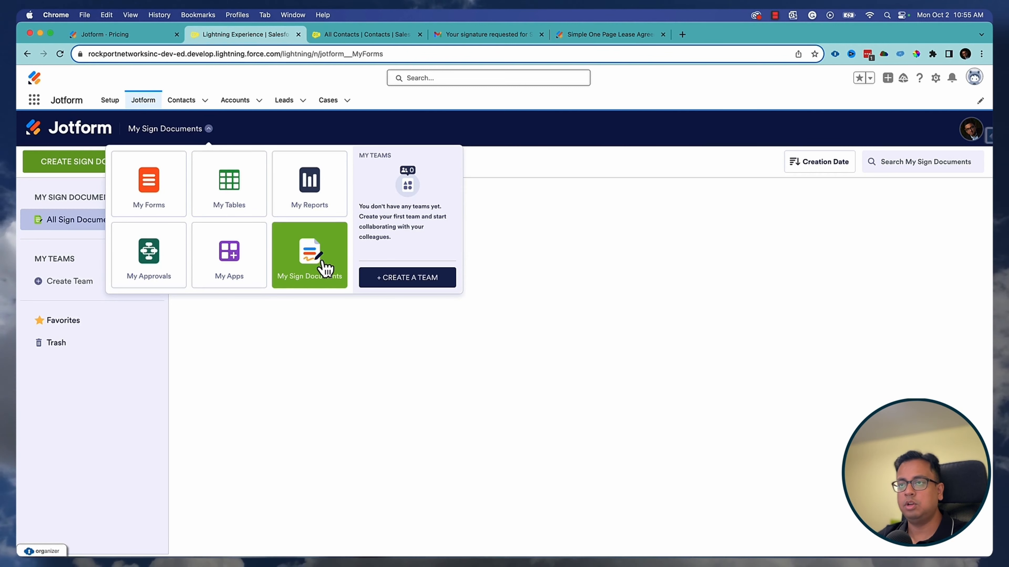
pyautogui.click(468, 312)
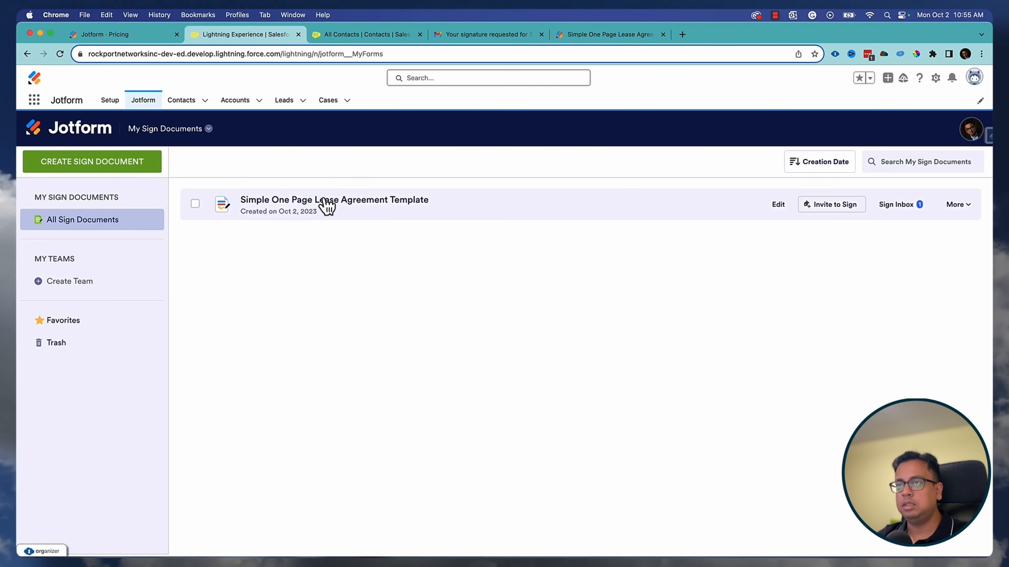
pyautogui.click(900, 205)
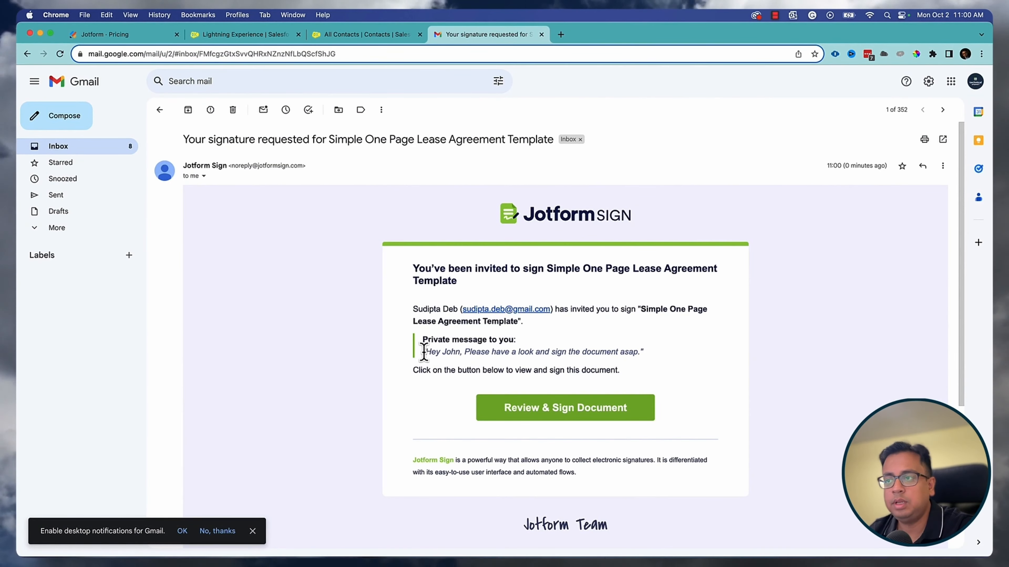
# - Open the tenant's signing link from the email and validate the access code
pyautogui.moveTo(423, 352); pyautogui.dragTo(640, 355)
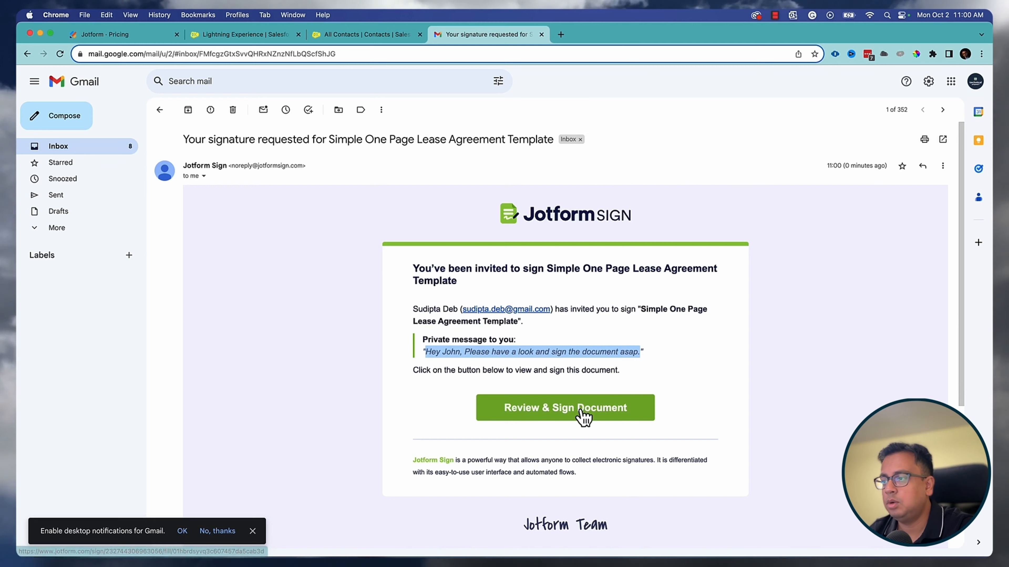
pyautogui.click(560, 415)
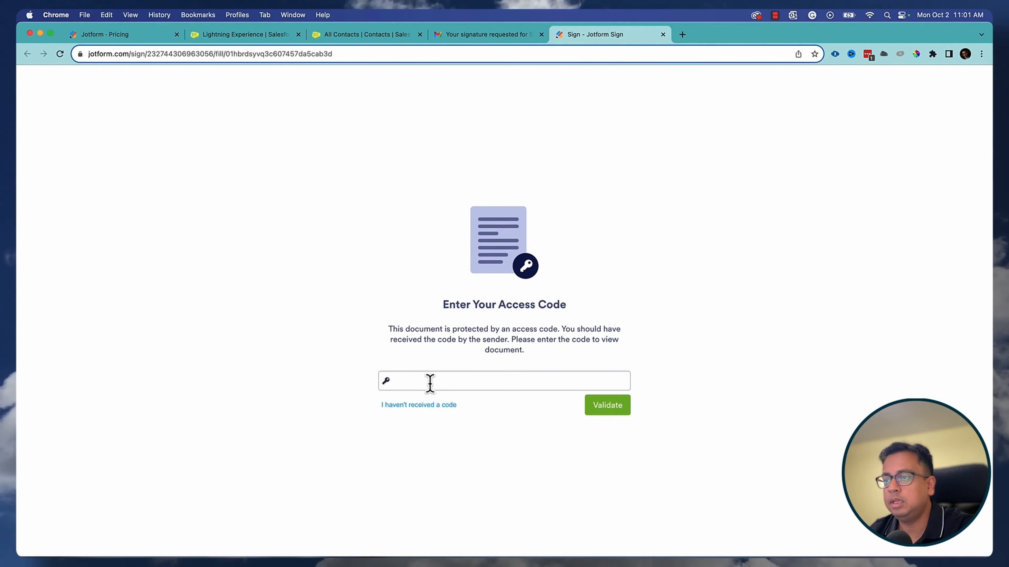
pyautogui.click(431, 380)
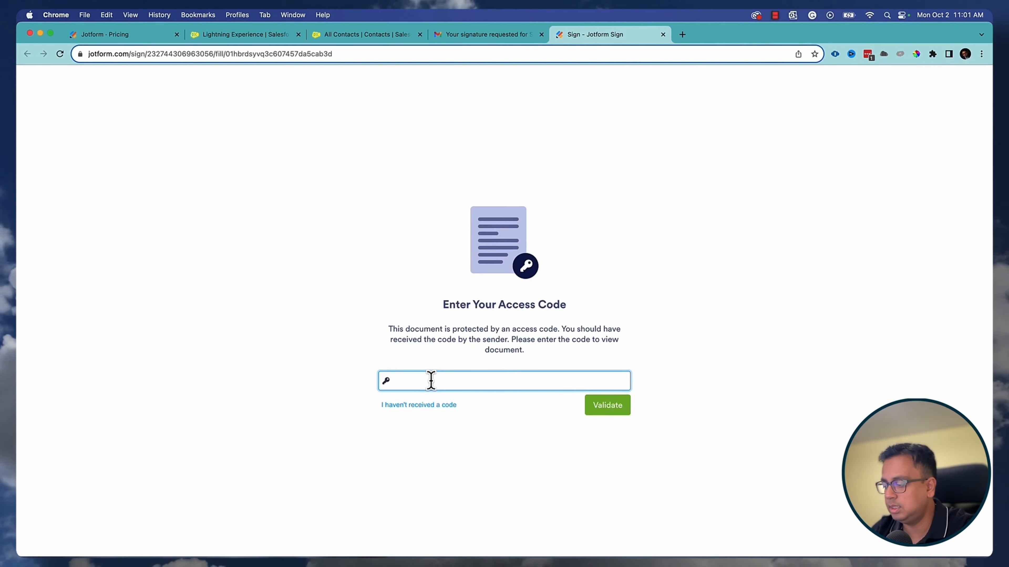
pyautogui.write('1234')
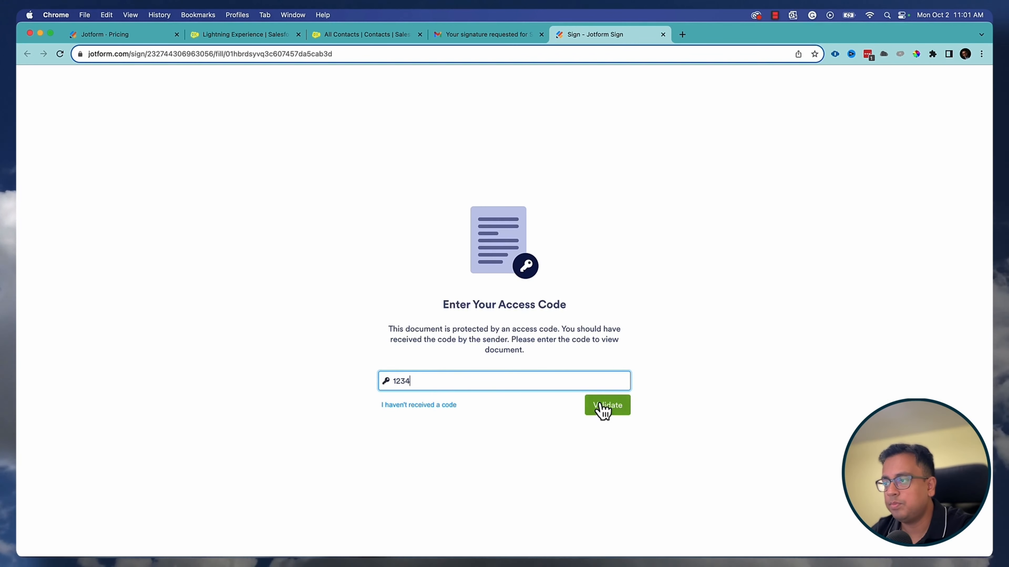
pyautogui.click(601, 406)
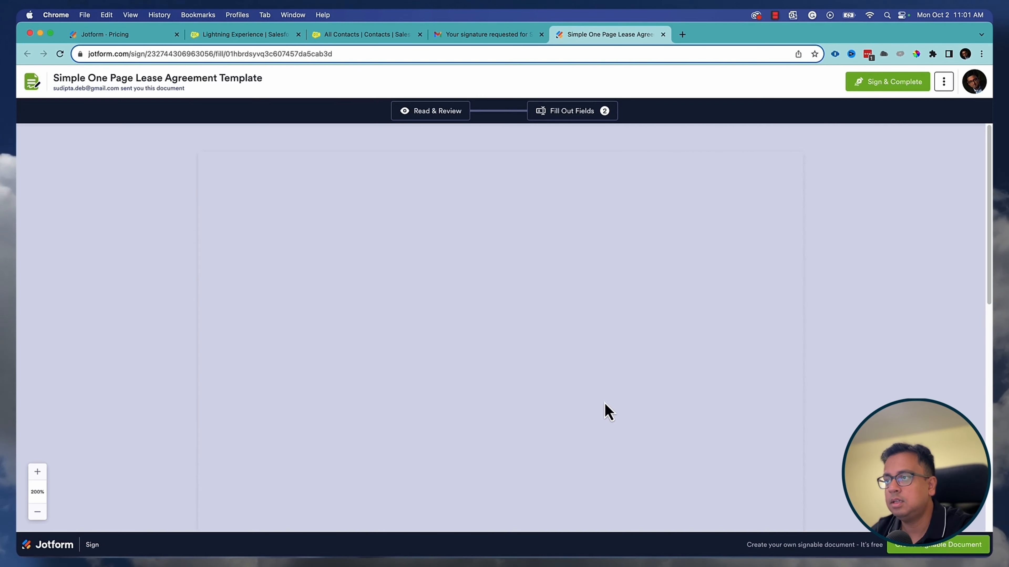
# - Add the tenant's typed signature dated 10-02-2023 and complete signing with consent
pyautogui.scroll(-2, 574, 332)
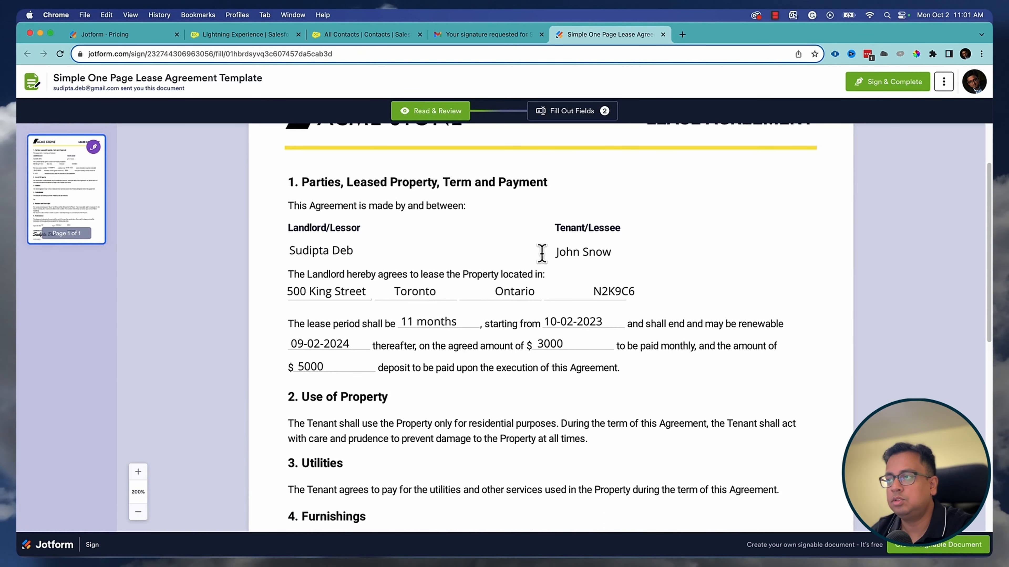
pyautogui.scroll(-10, 556, 357)
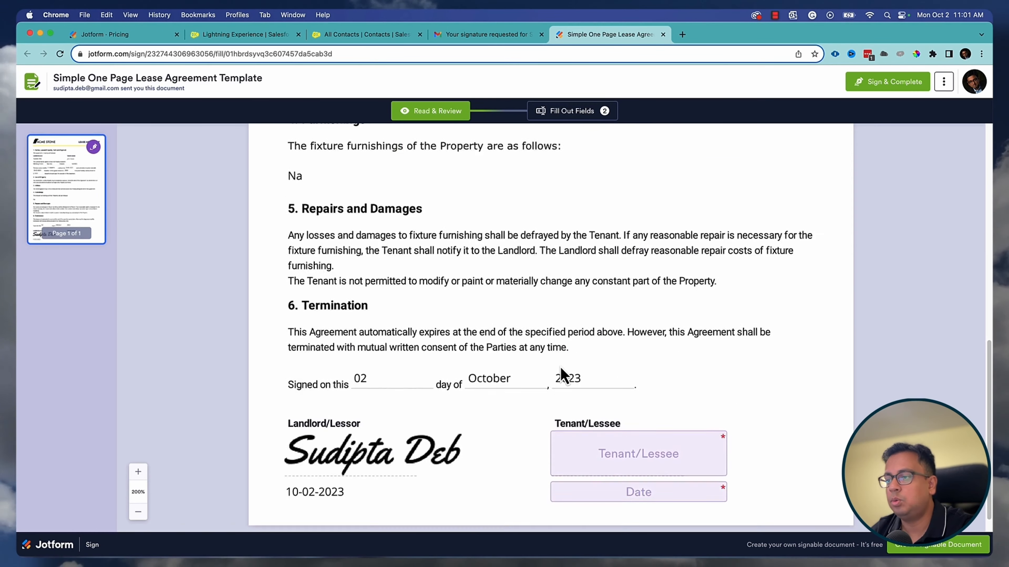
pyautogui.click(878, 86)
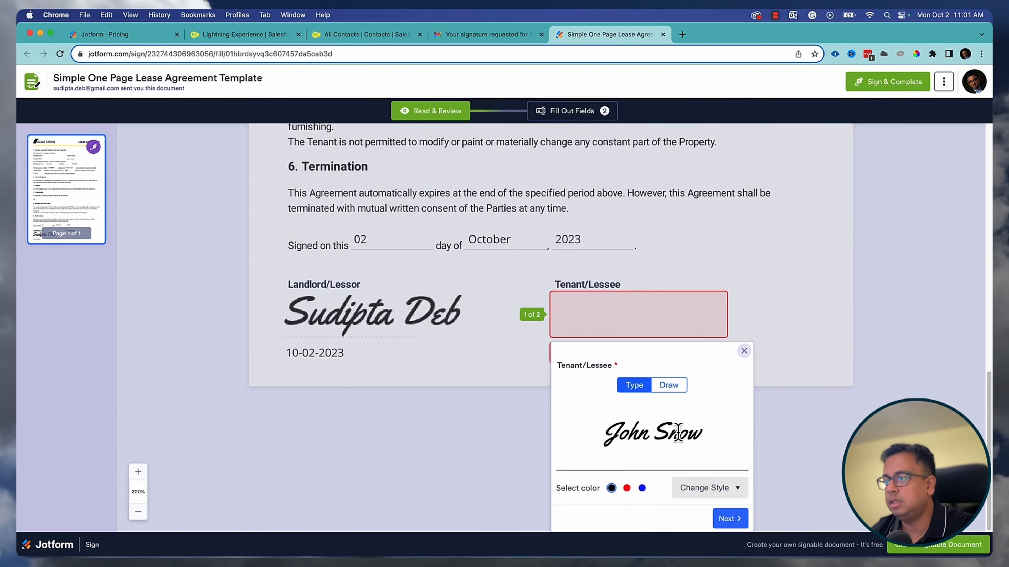
pyautogui.click(735, 518)
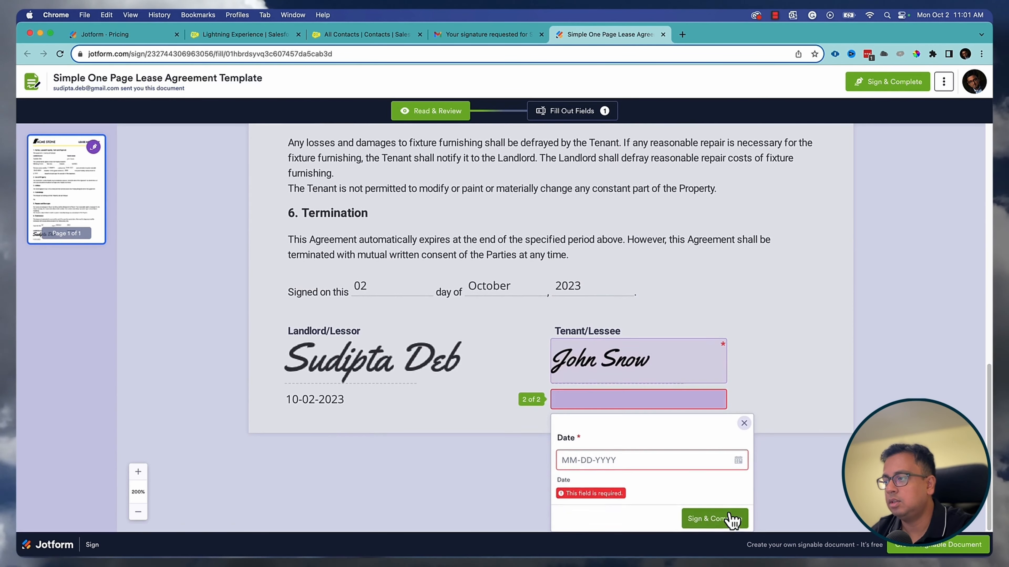
pyautogui.click(737, 461)
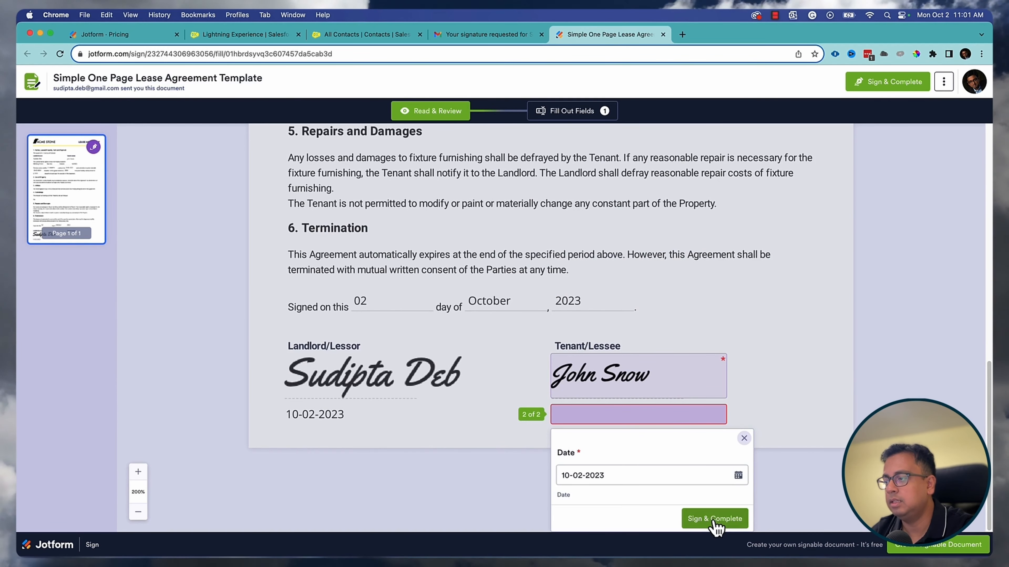
pyautogui.click(714, 522)
pyautogui.click(635, 392)
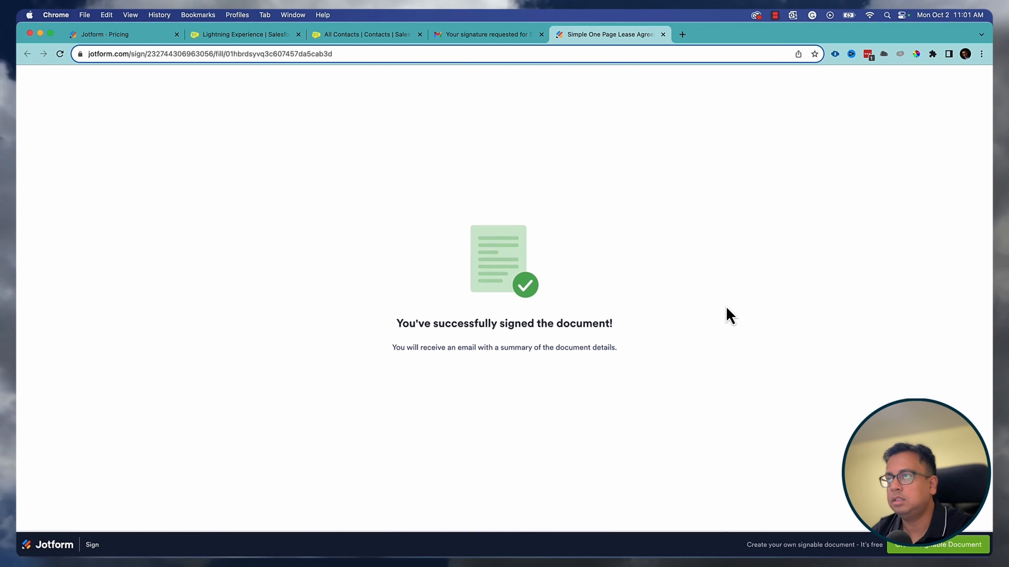
# - Back in Salesforce, check the lease template's Sign Inbox, then return to My Forms to create a form
pyautogui.click(255, 40)
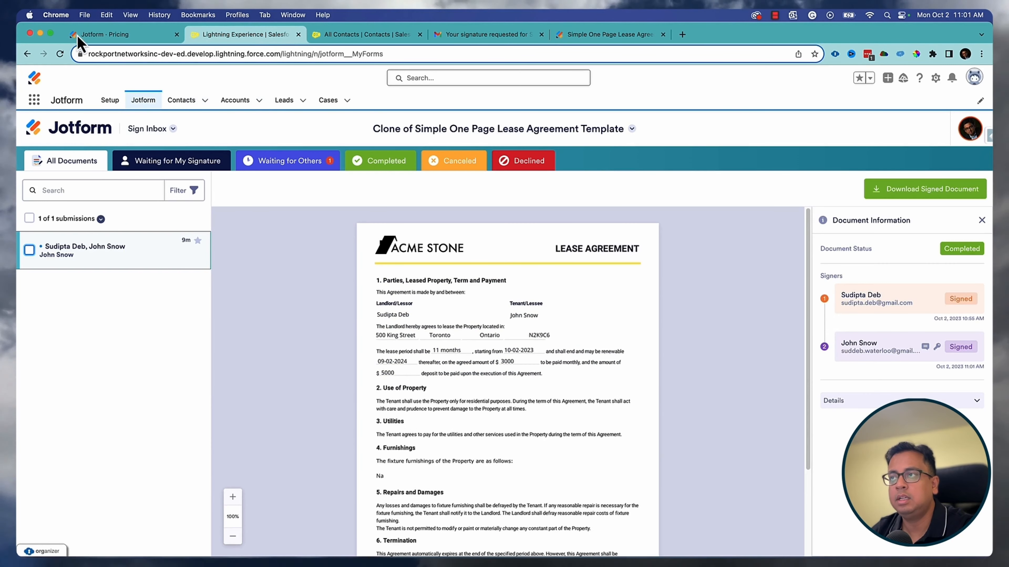
pyautogui.click(60, 54)
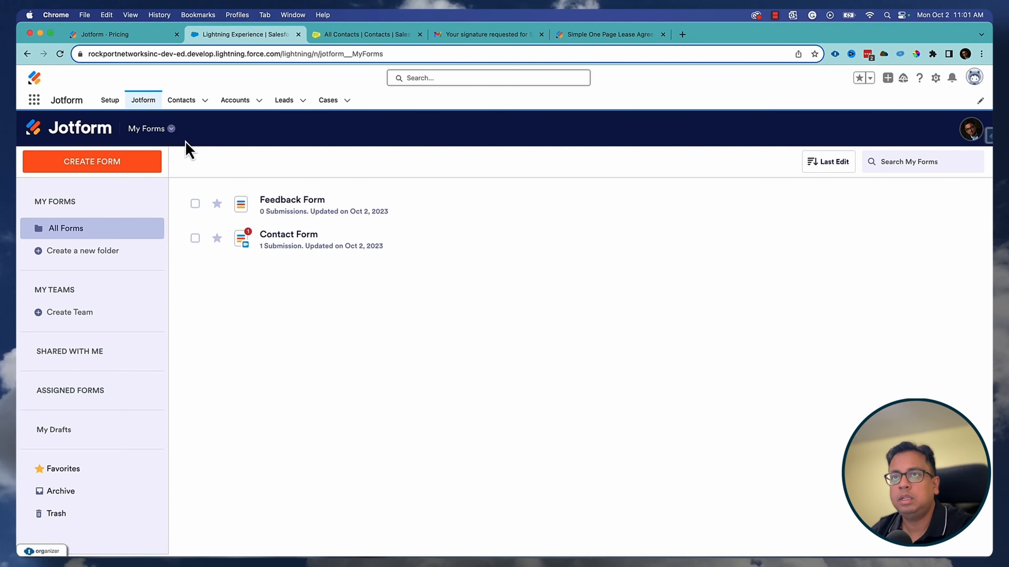
pyautogui.click(172, 131)
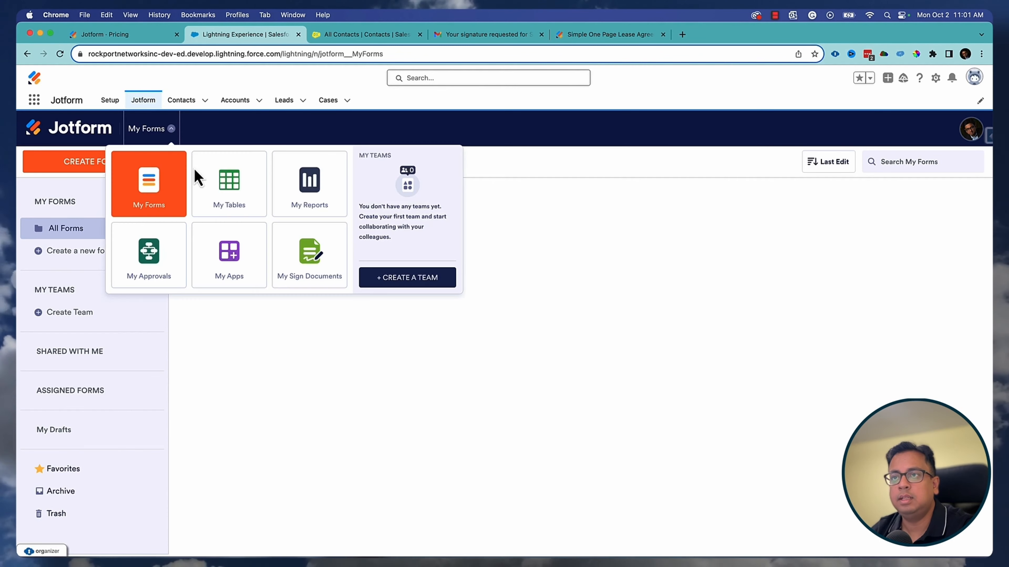
pyautogui.click(330, 266)
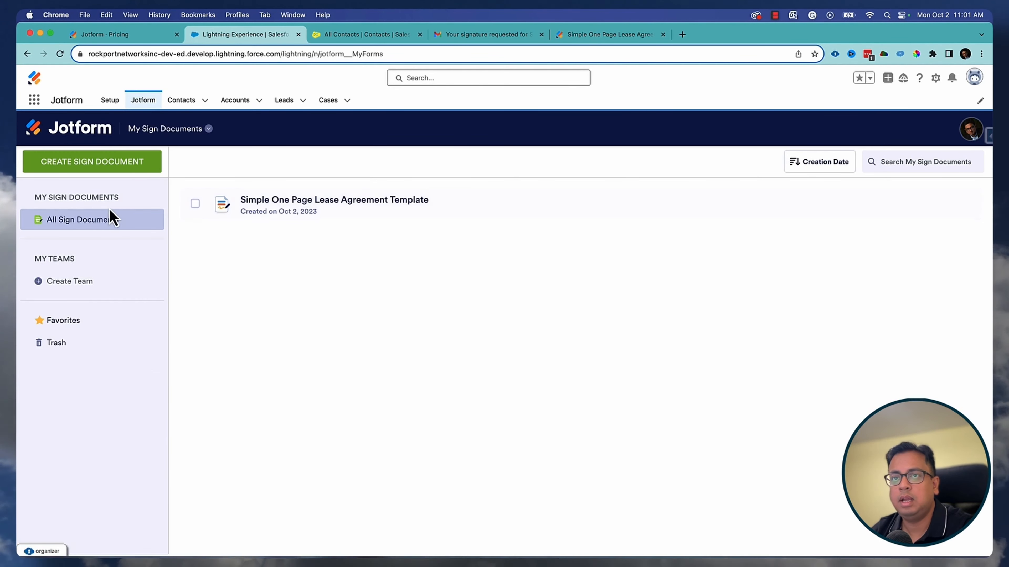
pyautogui.moveTo(294, 215)
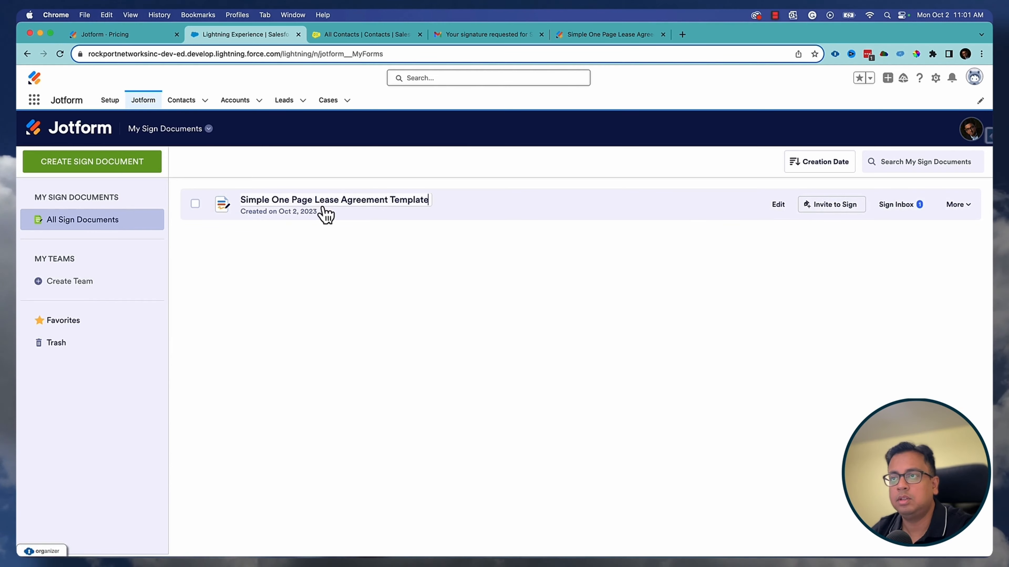
pyautogui.click(895, 207)
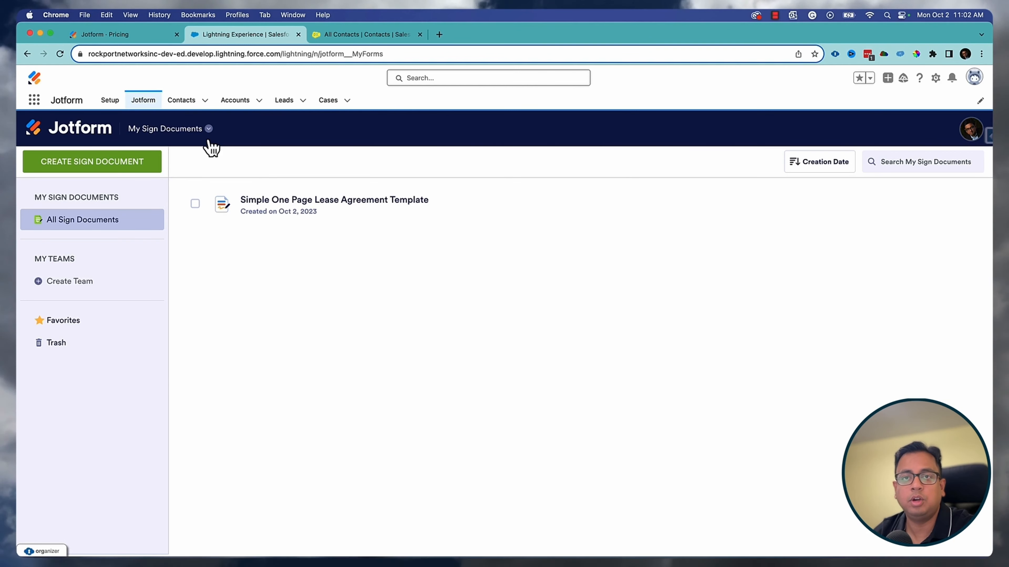
pyautogui.click(98, 138)
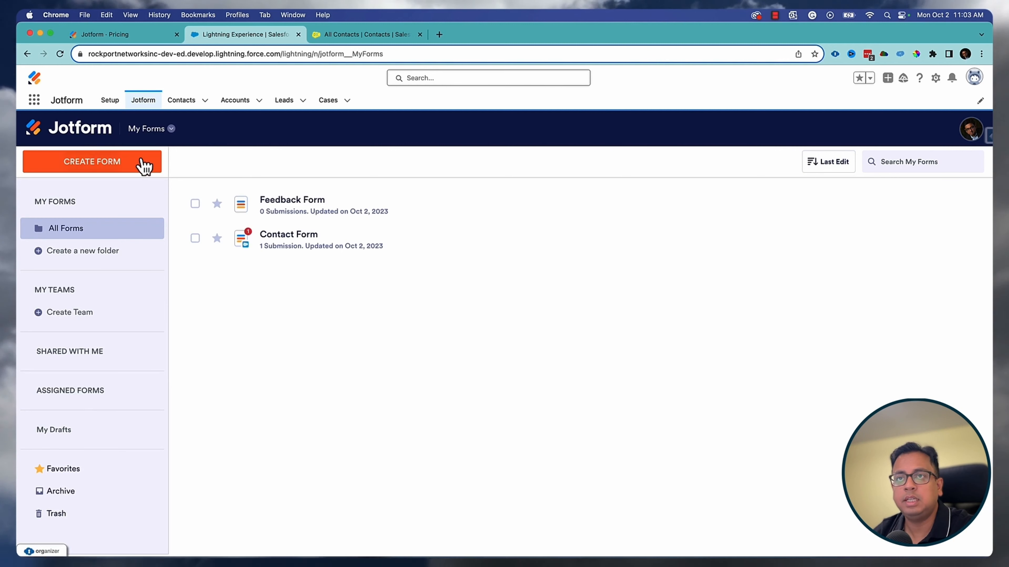
pyautogui.click(143, 165)
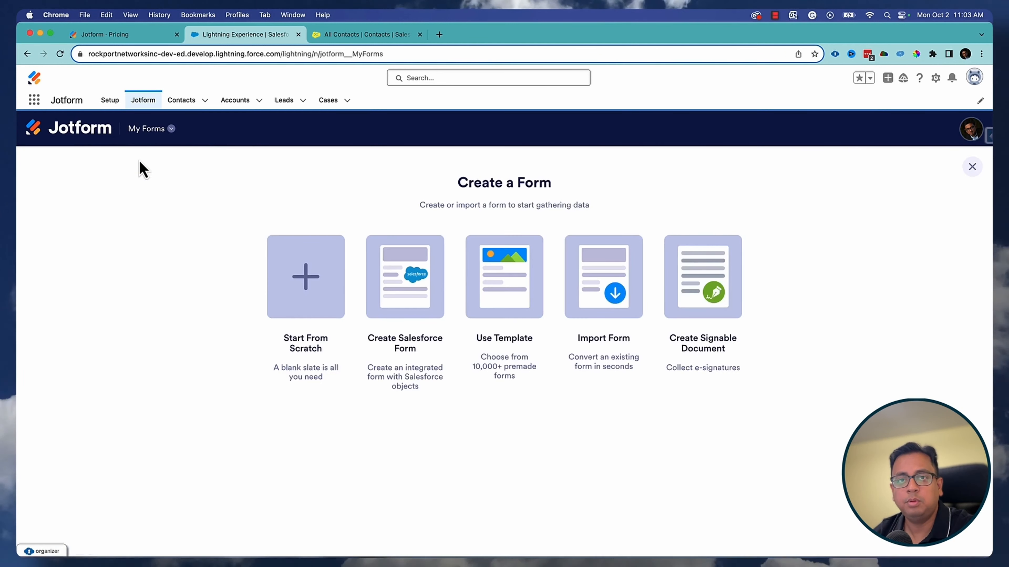
# - Start a blank Classic Form and retitle it Leave Application Form
pyautogui.click(307, 278)
pyautogui.click(416, 294)
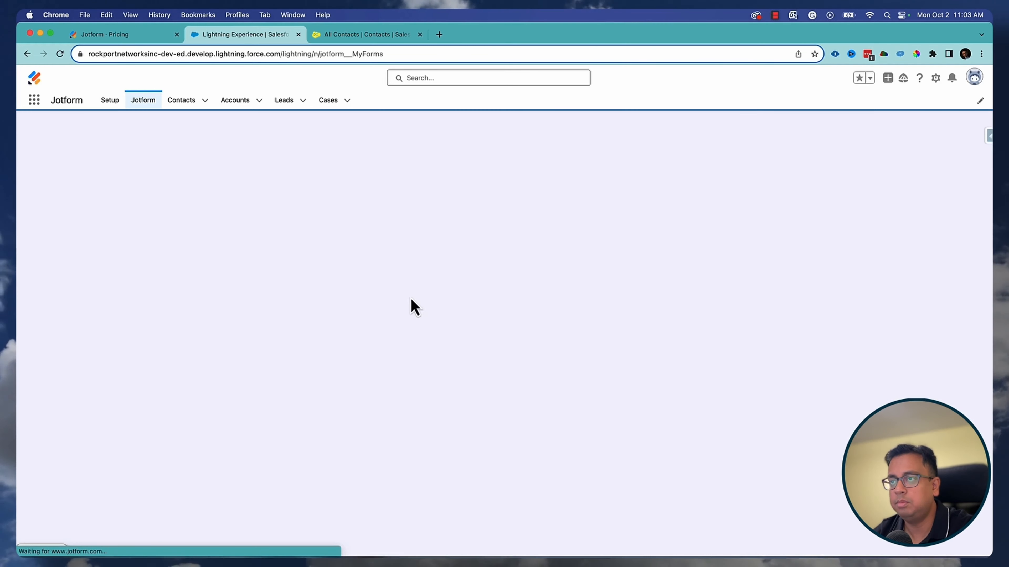
pyautogui.click(361, 378)
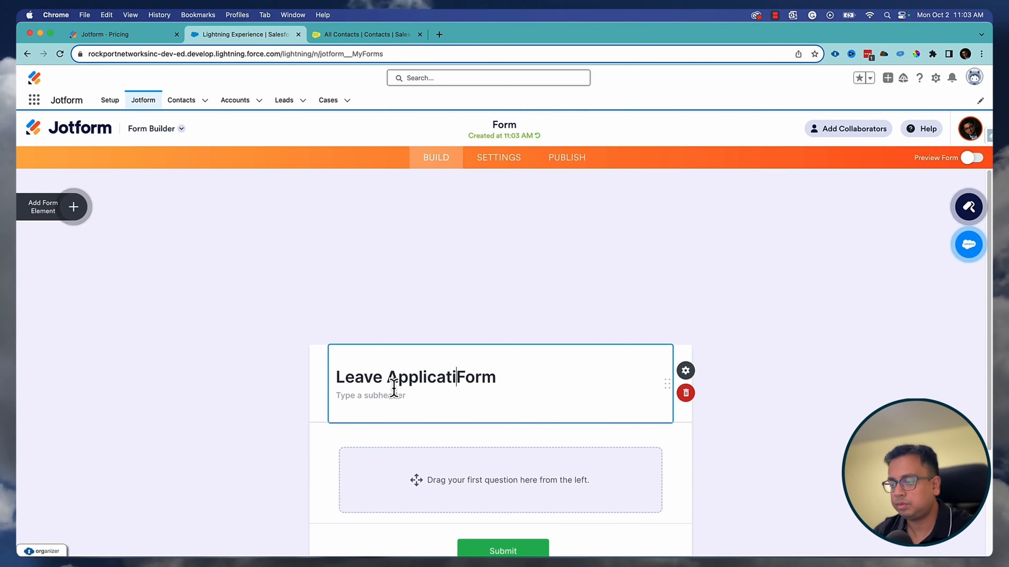
pyautogui.scroll(-3, 441, 381)
pyautogui.click(338, 333)
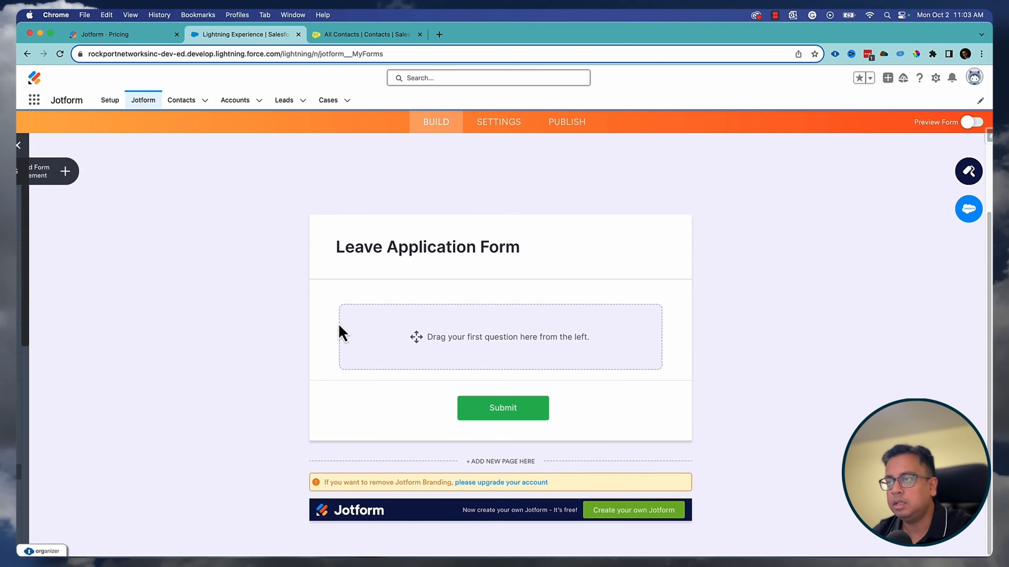
# - Add Name and Email fields and a date field labelled Leave Date
pyautogui.click(74, 170)
pyautogui.moveTo(79, 240); pyautogui.dragTo(500, 342)
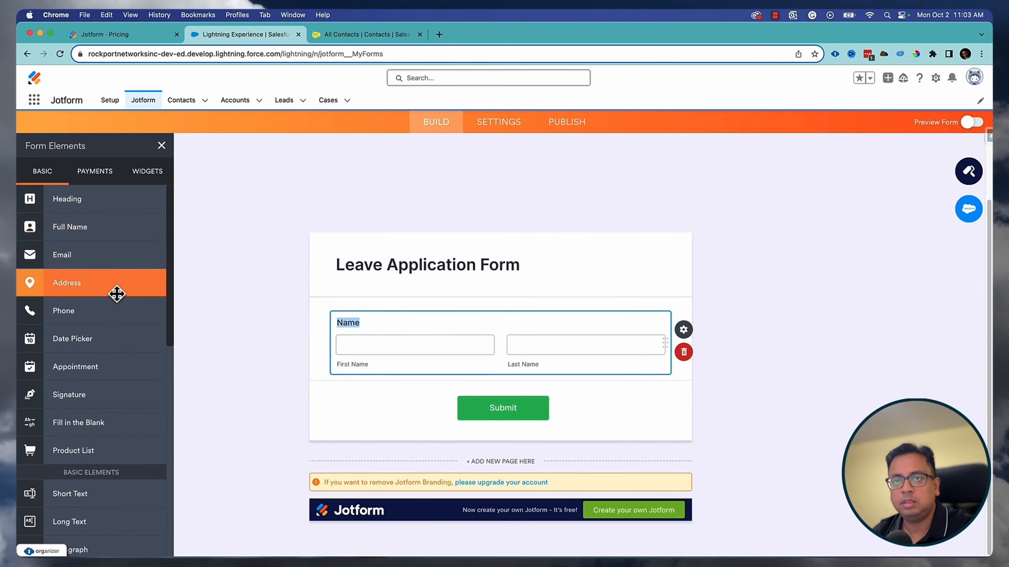
pyautogui.scroll(-2, 113, 292)
pyautogui.moveTo(74, 210); pyautogui.dragTo(426, 409)
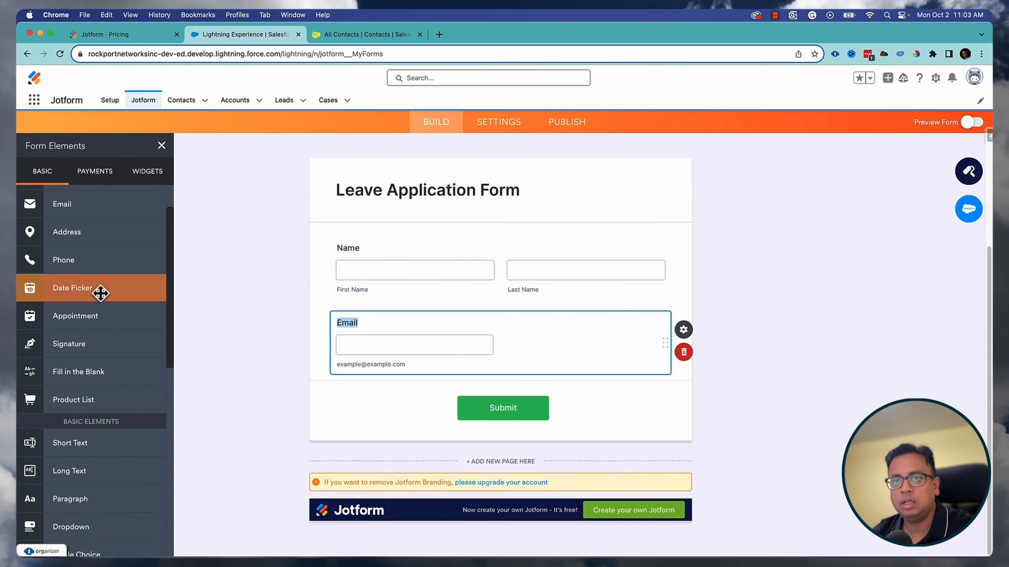
pyautogui.moveTo(77, 290); pyautogui.dragTo(401, 400)
pyautogui.click(337, 321)
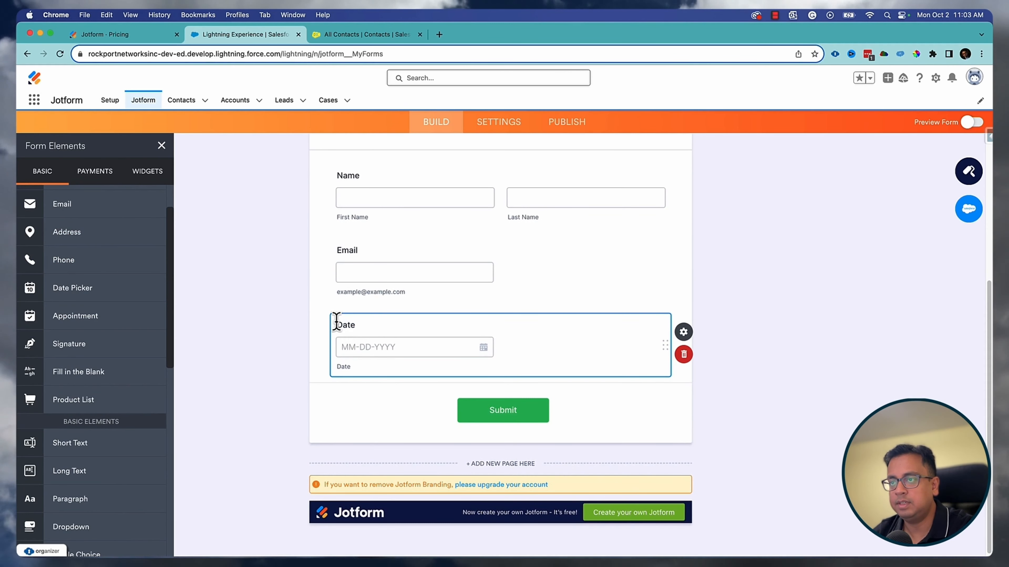
pyautogui.write('Leave')
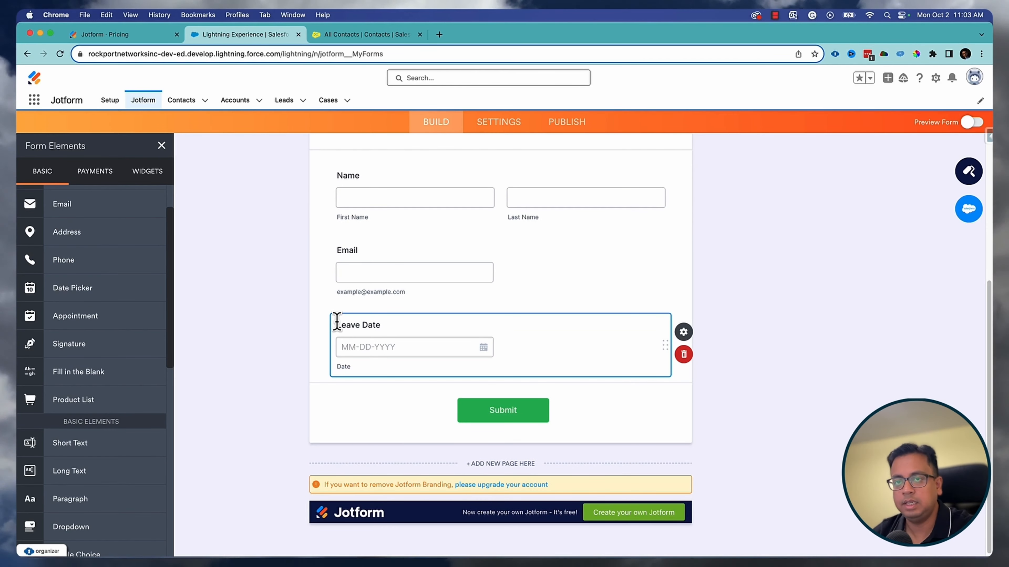
# - Add a long-text Leave Reason, a Manager's Name field and a manager email field
pyautogui.scroll(-2, 55, 395)
pyautogui.moveTo(81, 399); pyautogui.dragTo(399, 397)
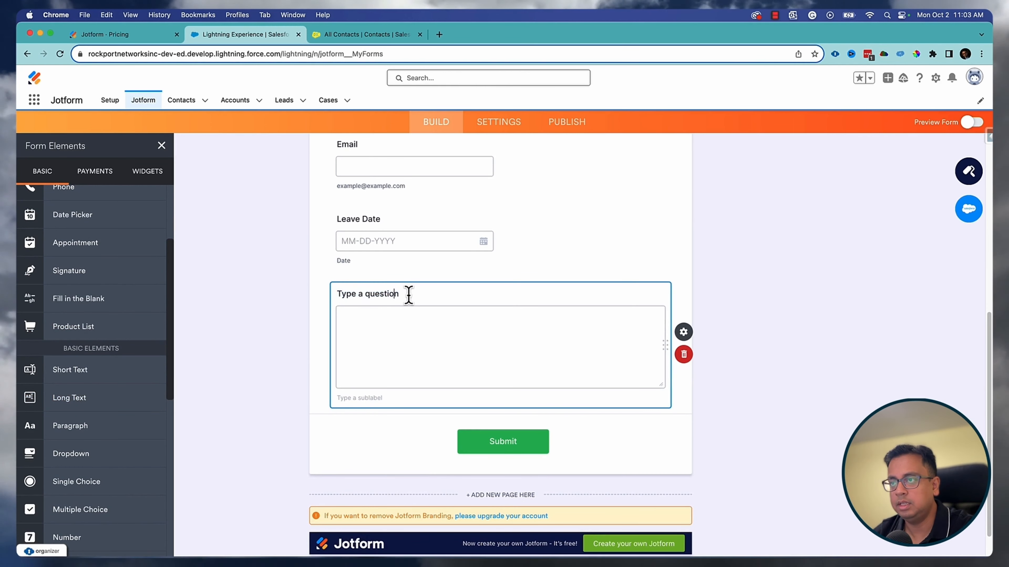
pyautogui.write('Leave ')
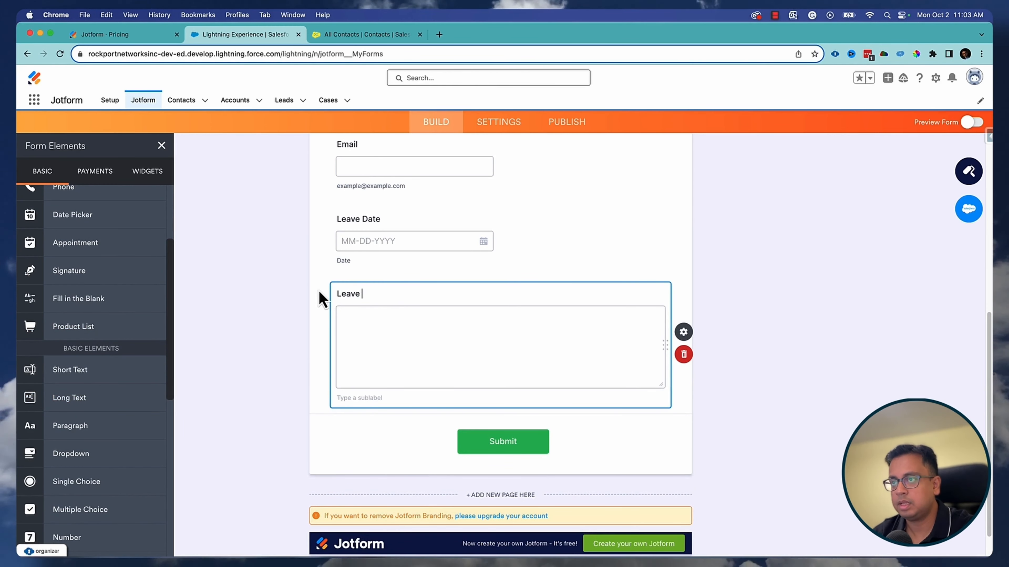
pyautogui.write('Reason')
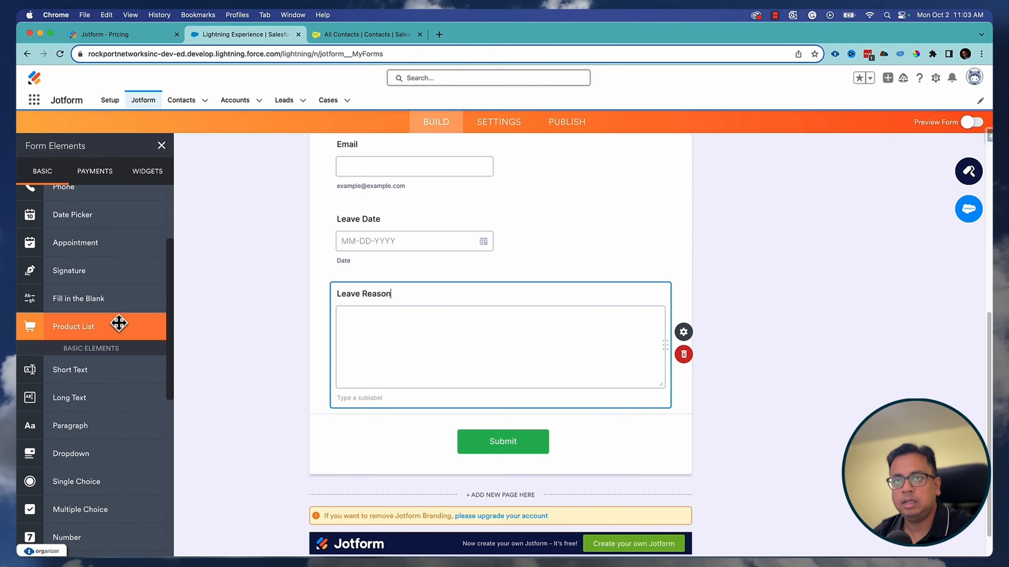
pyautogui.scroll(2, 117, 321)
pyautogui.scroll(2, 118, 321)
pyautogui.moveTo(79, 227); pyautogui.dragTo(426, 457)
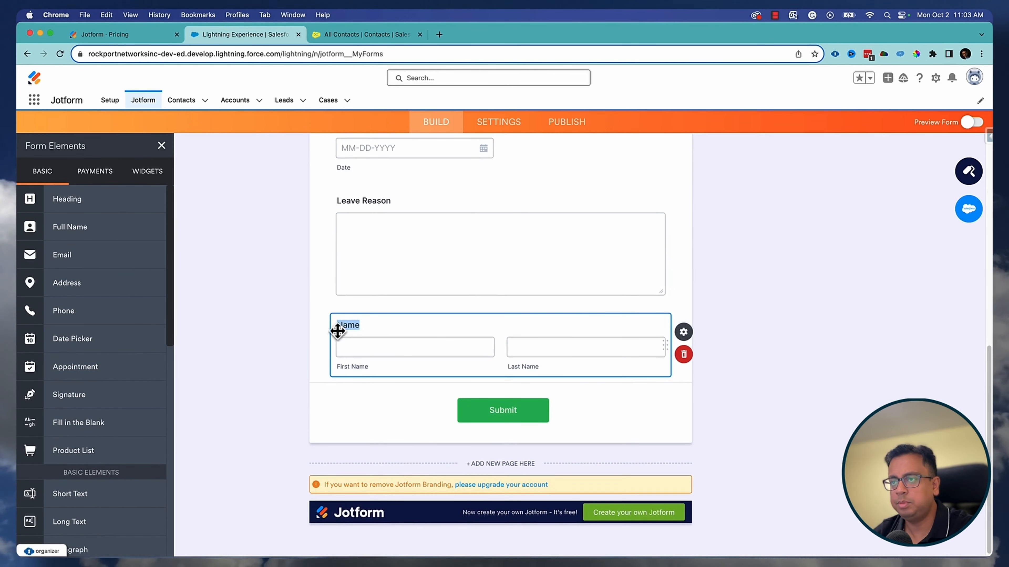
pyautogui.write("ger's")
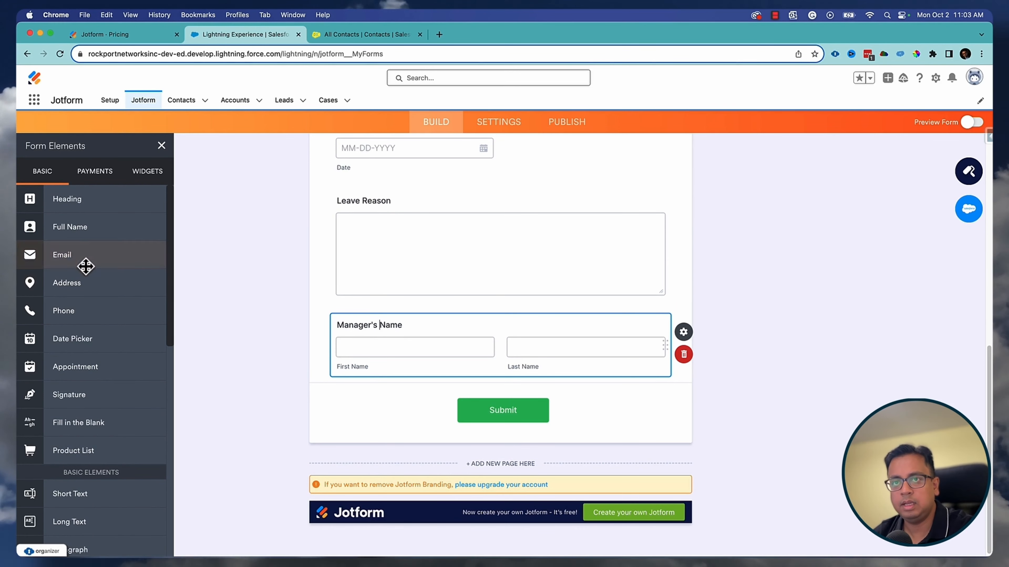
pyautogui.moveTo(86, 266); pyautogui.dragTo(435, 421)
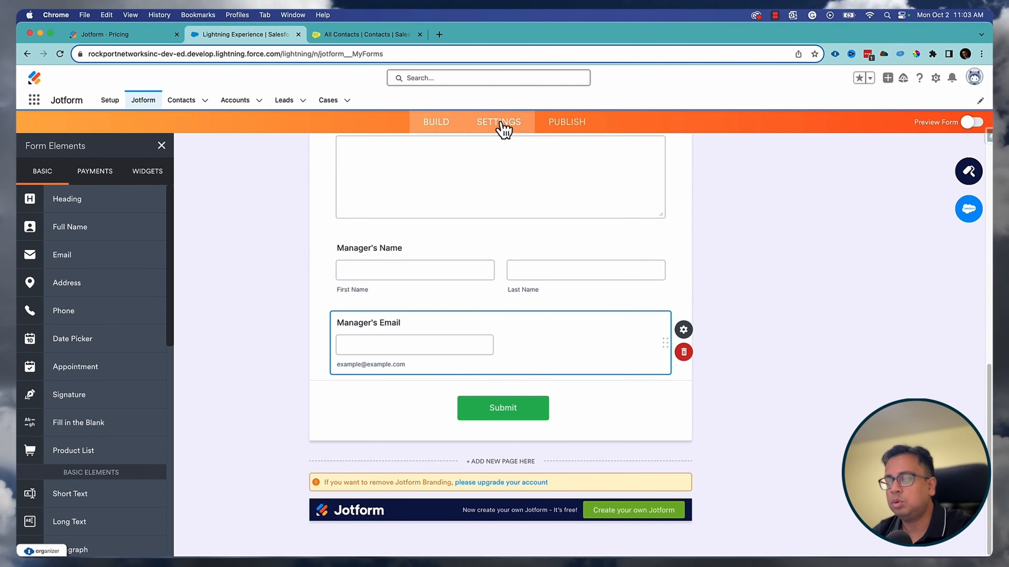
# - Point the Salesforce integration at Contact records, review the First Name, Last Name and Email mappings, then view All Contacts
pyautogui.click(493, 122)
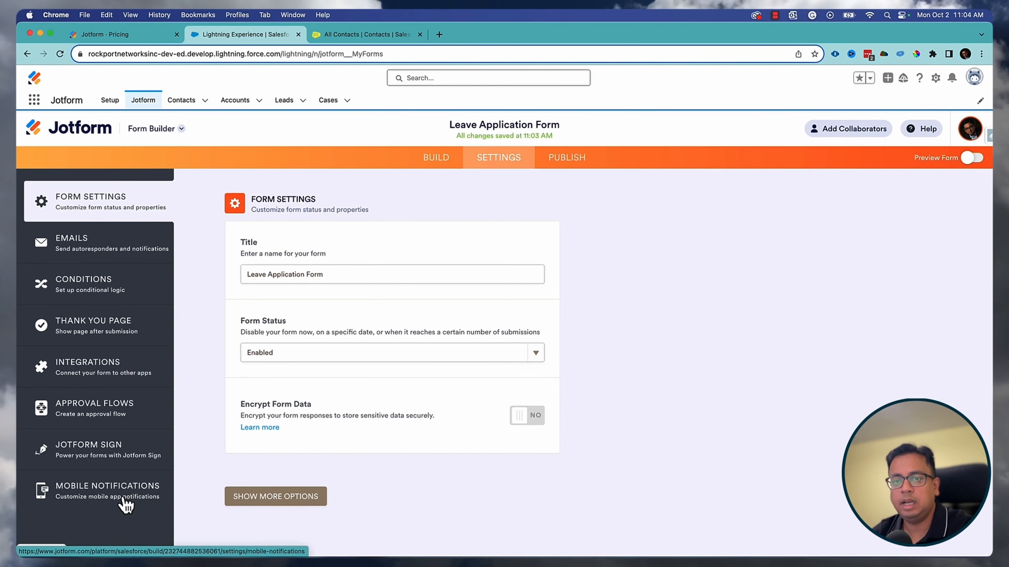
pyautogui.click(97, 373)
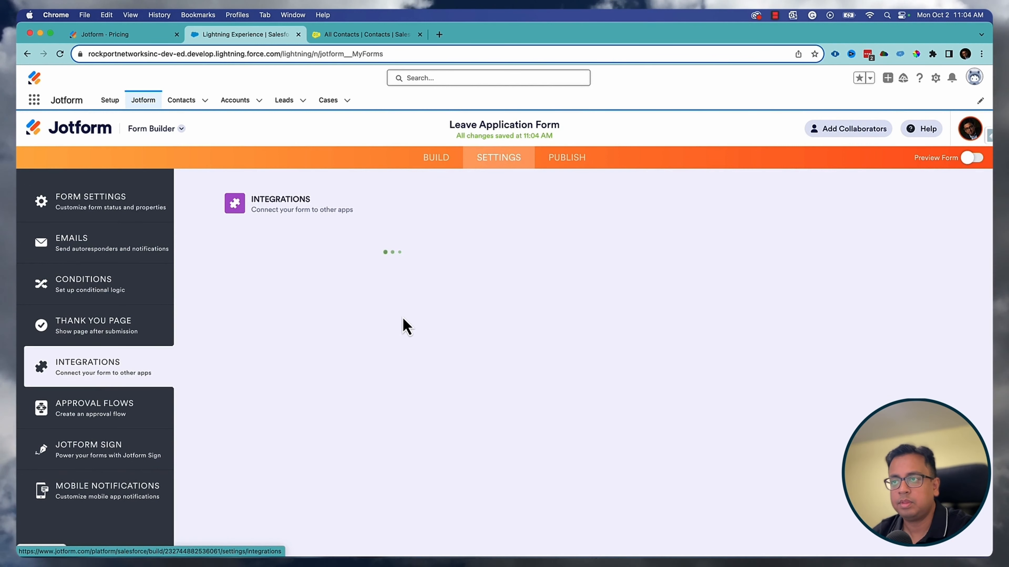
pyautogui.click(306, 312)
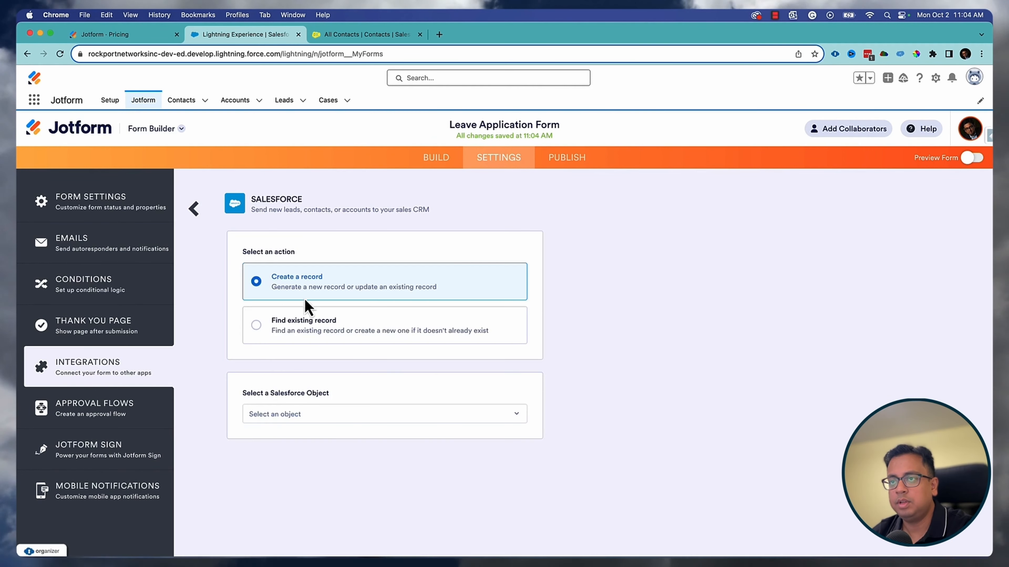
pyautogui.click(316, 417)
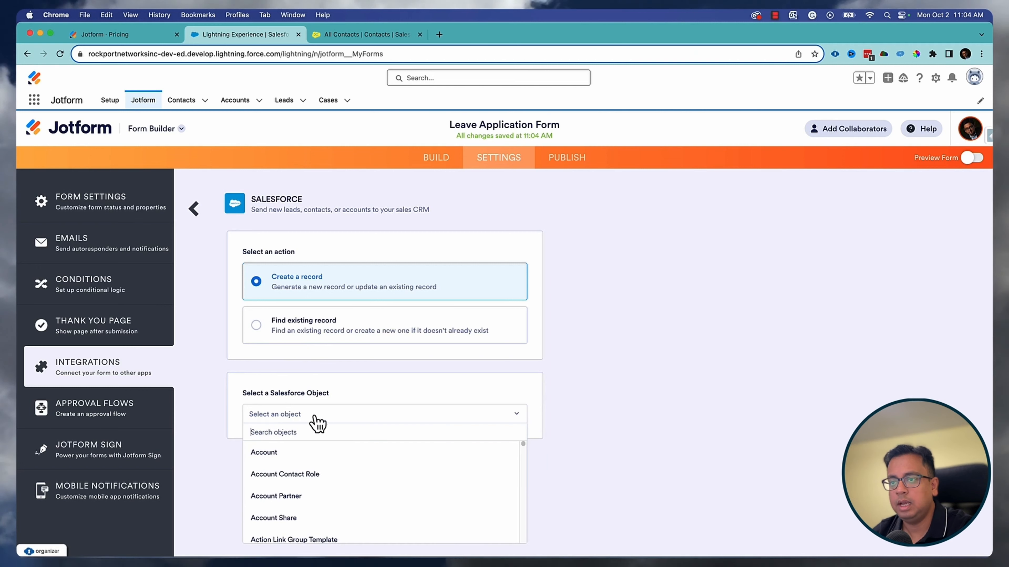
pyautogui.write('contact')
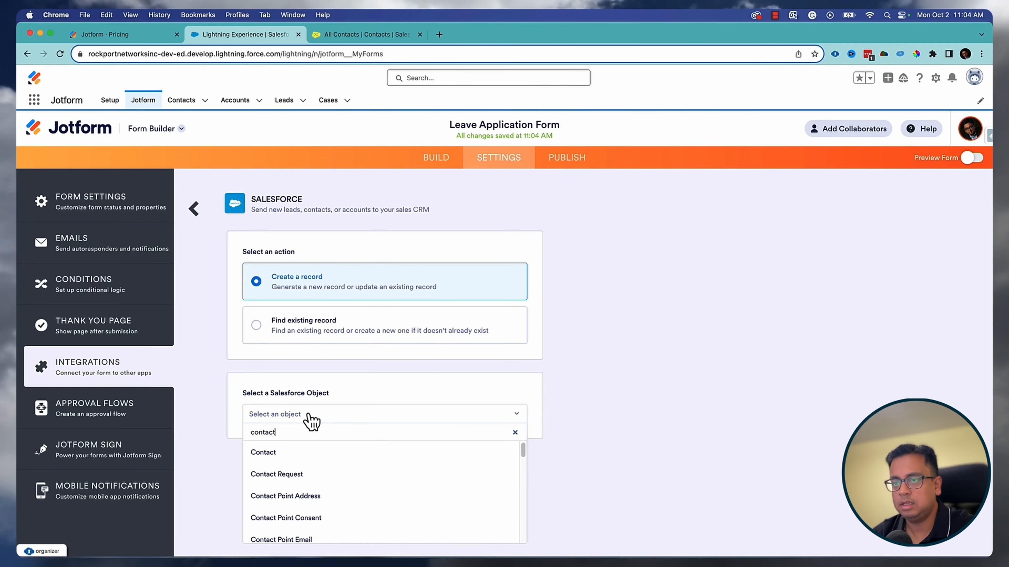
pyautogui.click(306, 451)
pyautogui.scroll(-5, 209, 385)
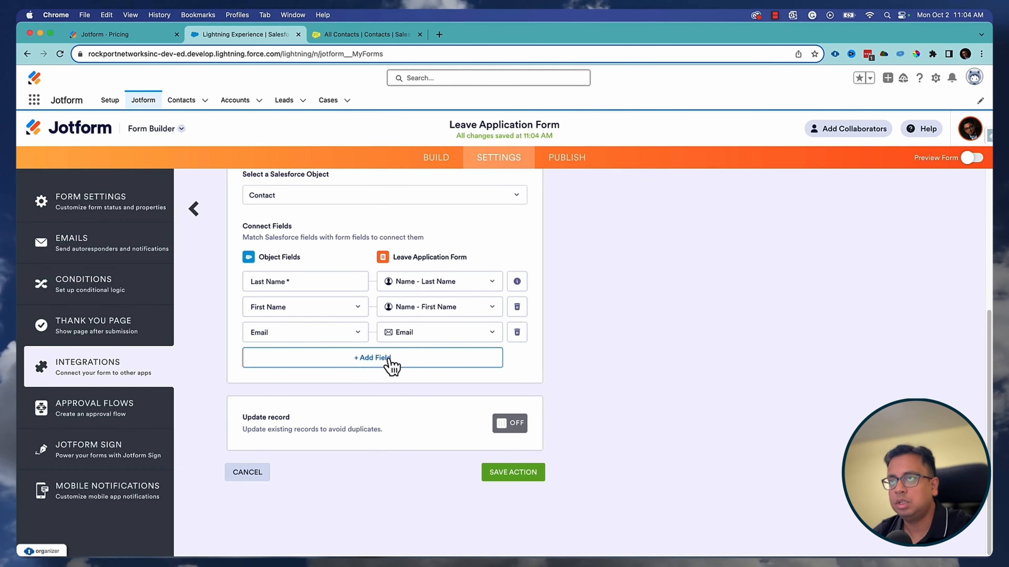
pyautogui.click(362, 34)
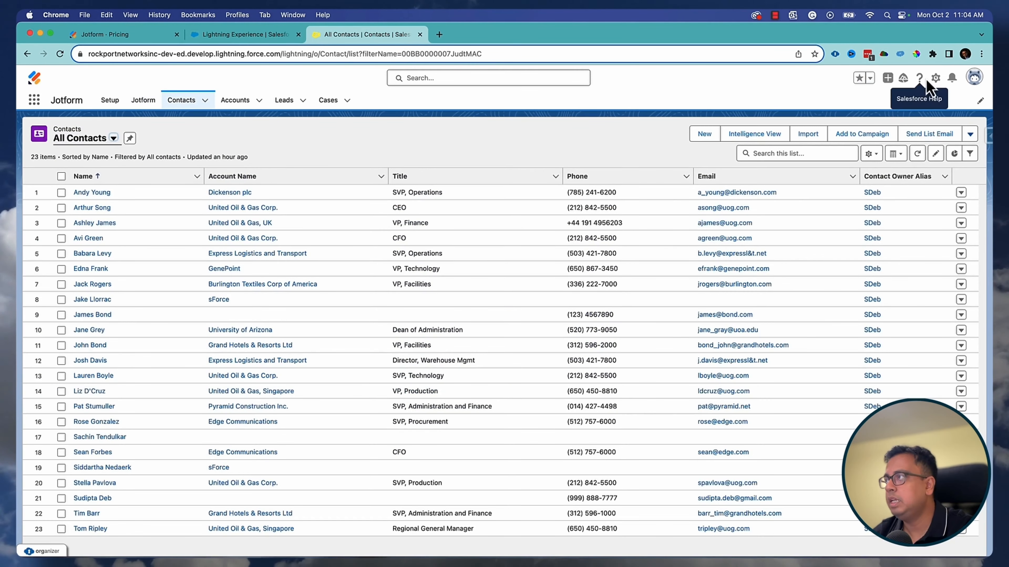
# - Open the Contact object in Salesforce Setup's Object Manager
pyautogui.click(935, 78)
pyautogui.click(873, 104)
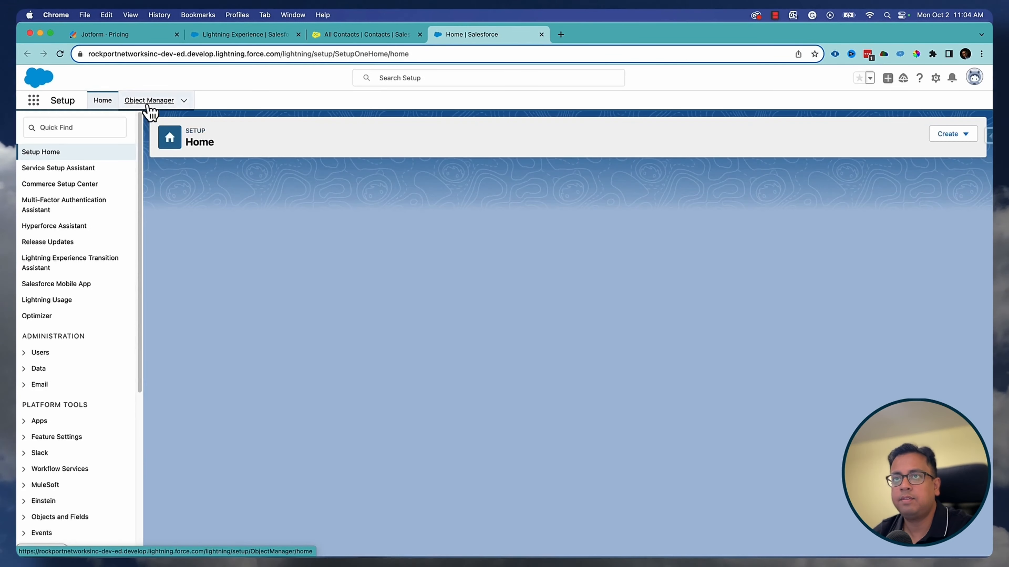
pyautogui.click(147, 101)
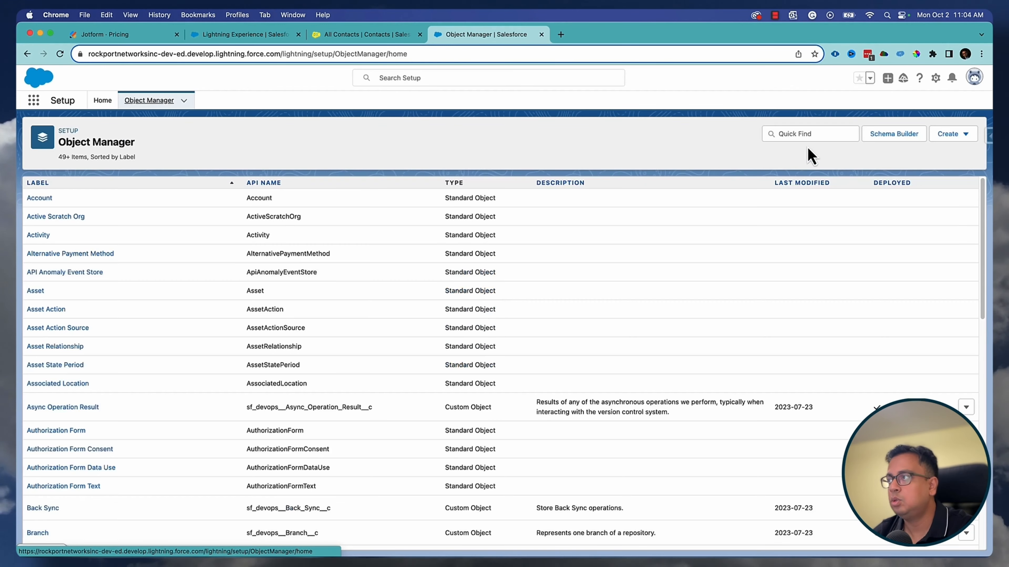
pyautogui.click(799, 134)
pyautogui.write('contact')
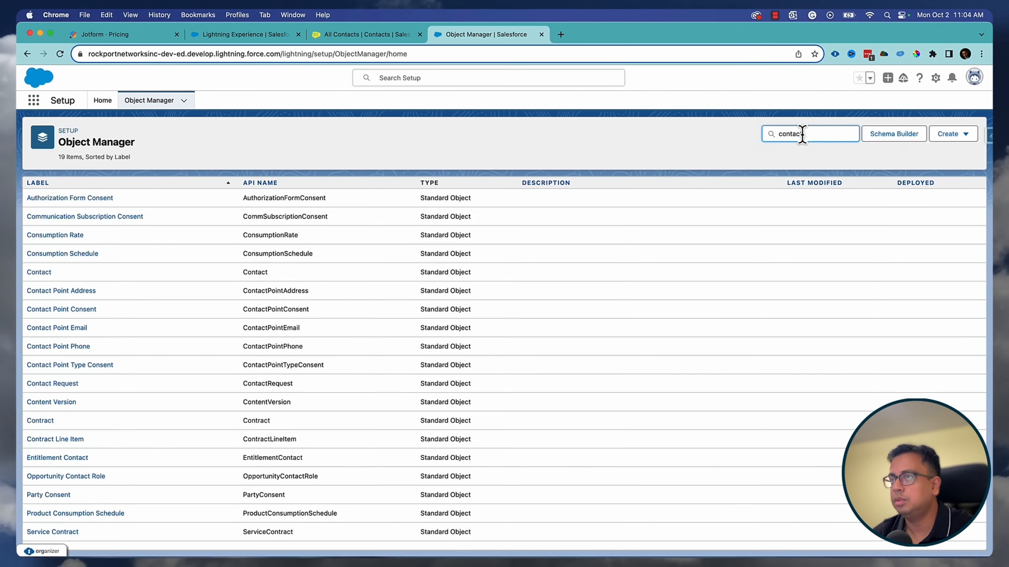
pyautogui.click(39, 199)
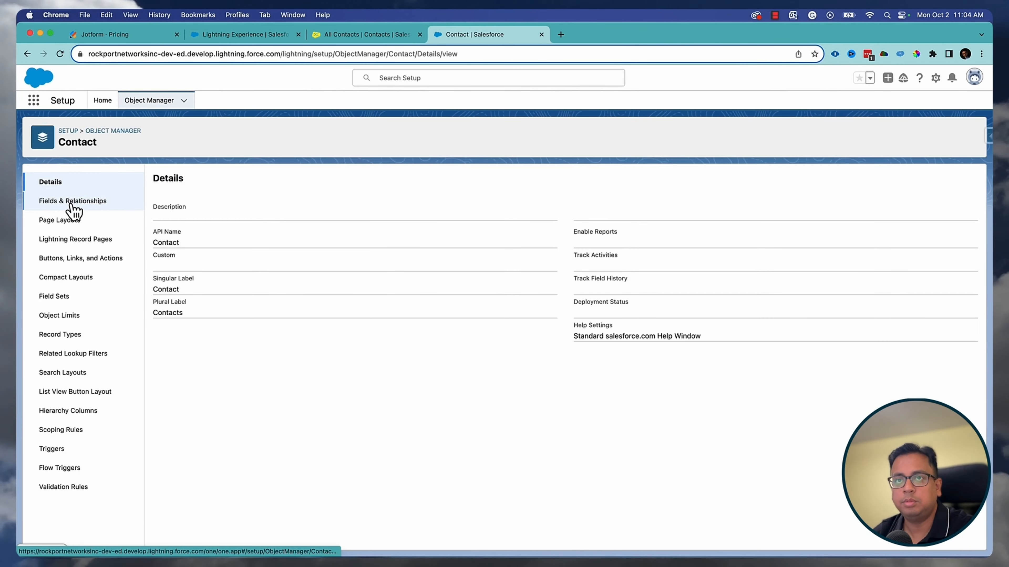
# - Filter Contact fields by 'leav' to confirm Leave Date and Leave Reason exist
pyautogui.click(73, 202)
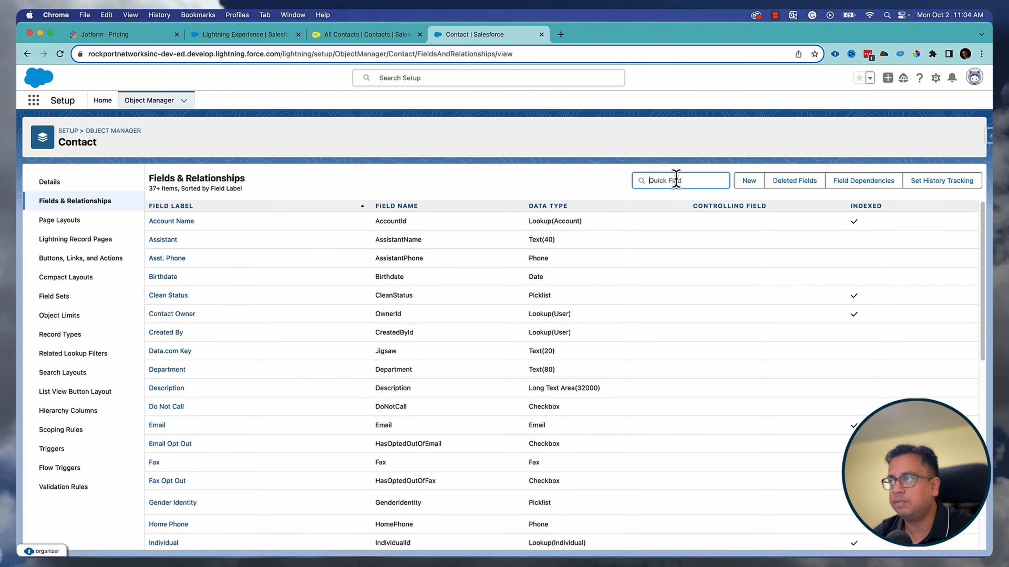
pyautogui.write('leave')
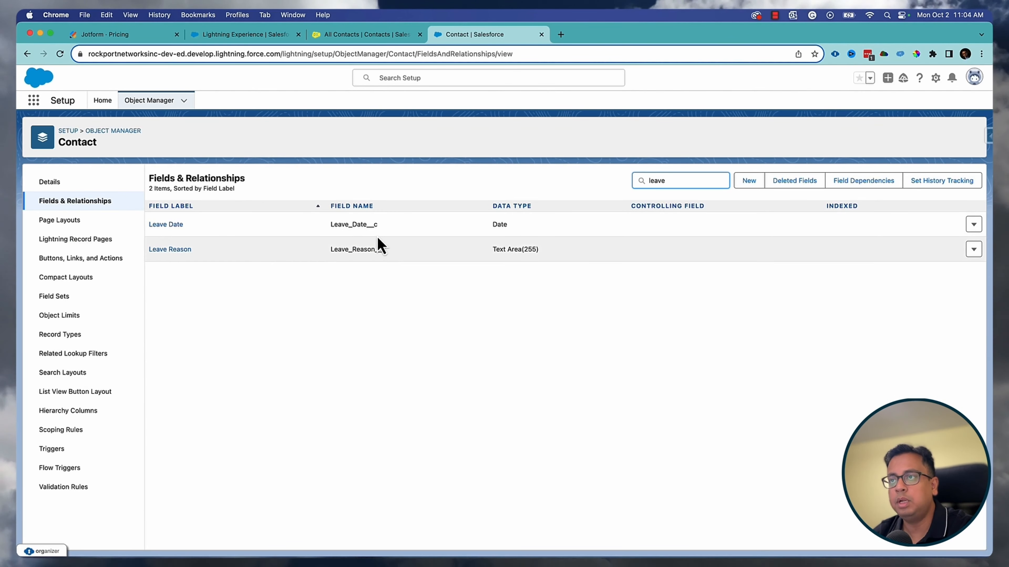
pyautogui.click(234, 36)
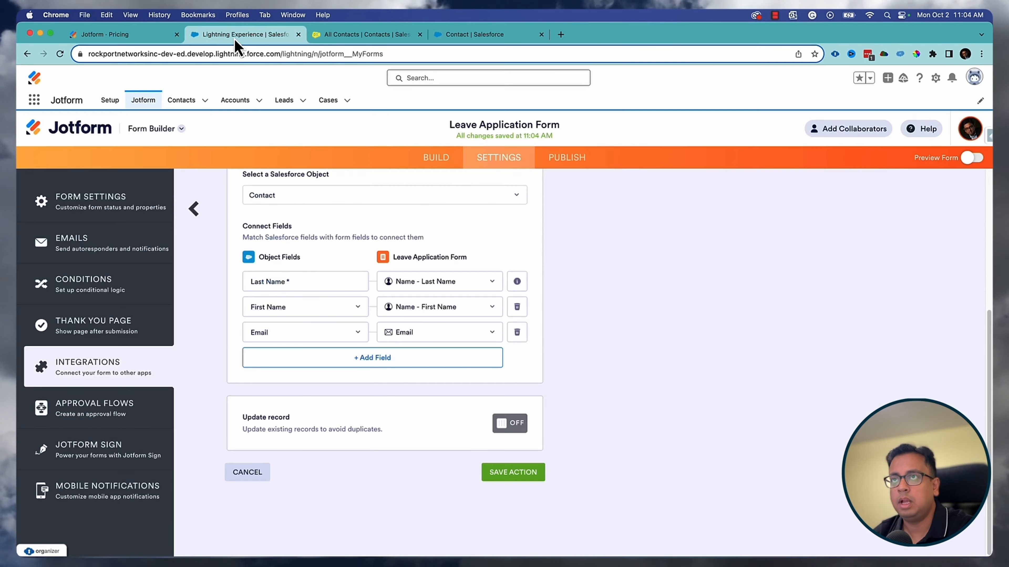
# - Map the Salesforce Leave Reason field to the form's Leave Reason question
pyautogui.click(384, 362)
pyautogui.click(327, 362)
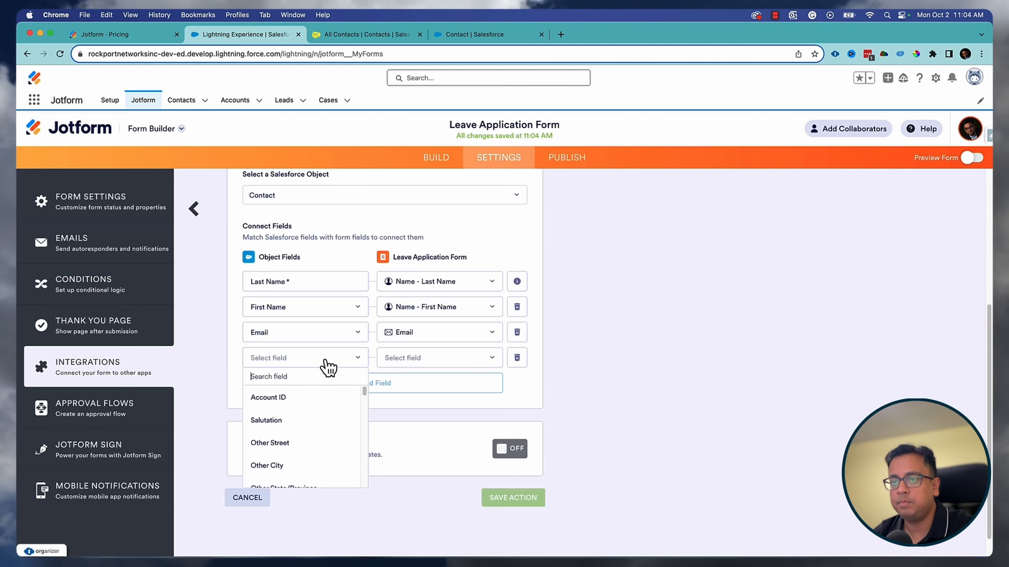
pyautogui.write('lea')
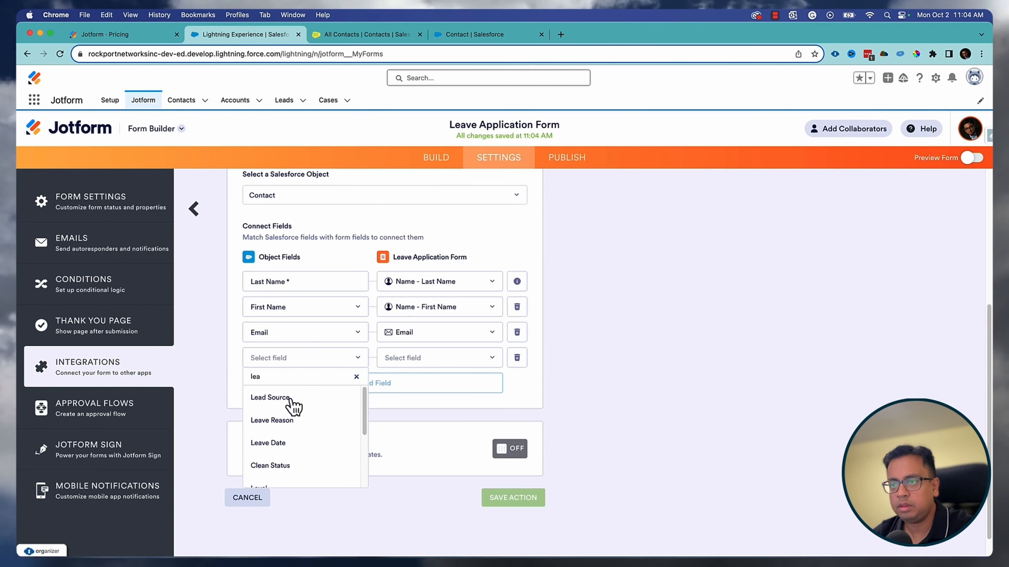
pyautogui.click(280, 421)
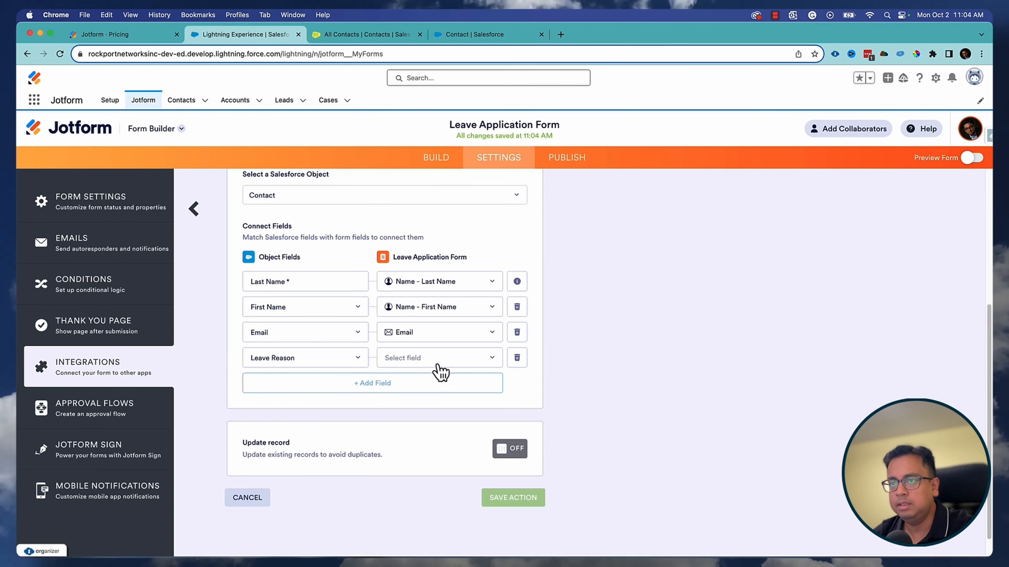
pyautogui.click(407, 362)
pyautogui.scroll(-3, 440, 441)
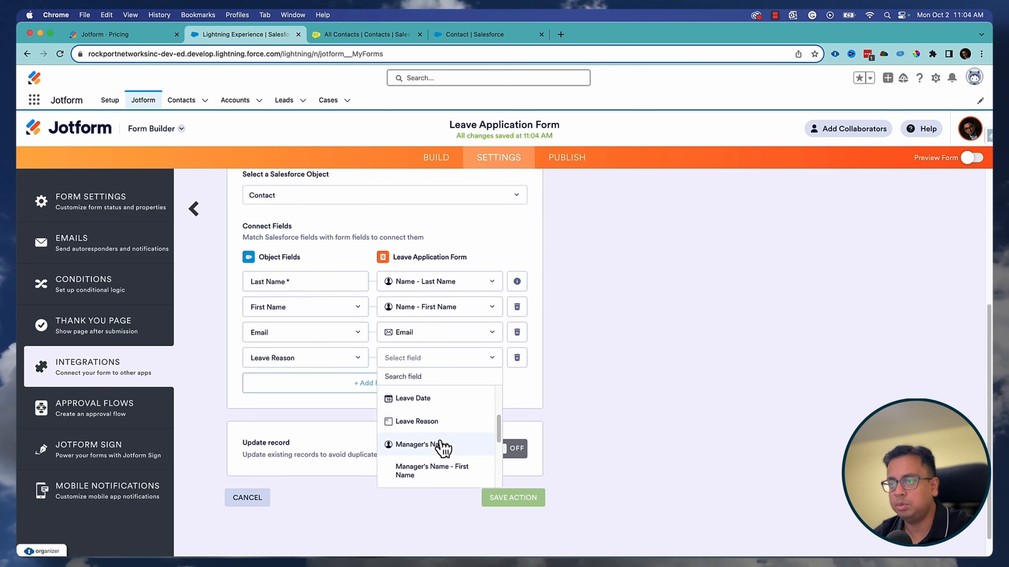
pyautogui.click(436, 424)
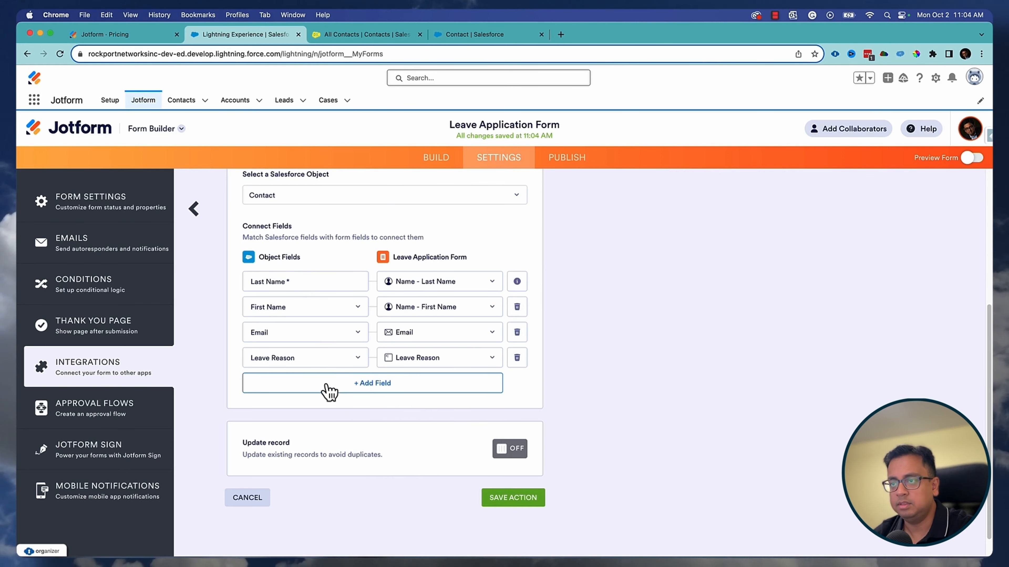
# - Map the Salesforce Leave Date field to the form's Leave Date question
pyautogui.click(349, 388)
pyautogui.click(317, 386)
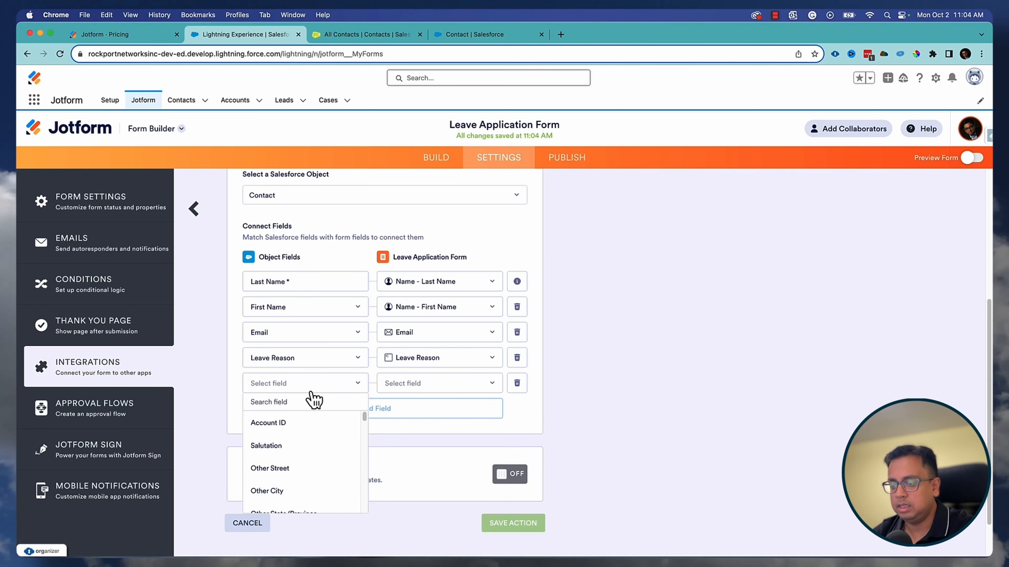
pyautogui.write('leav')
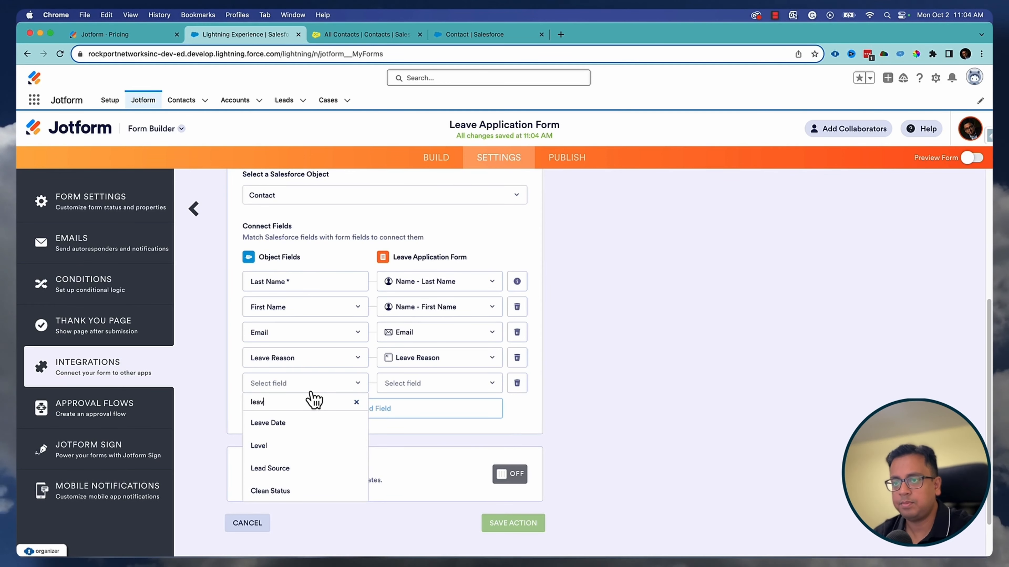
pyautogui.click(286, 421)
pyautogui.click(452, 386)
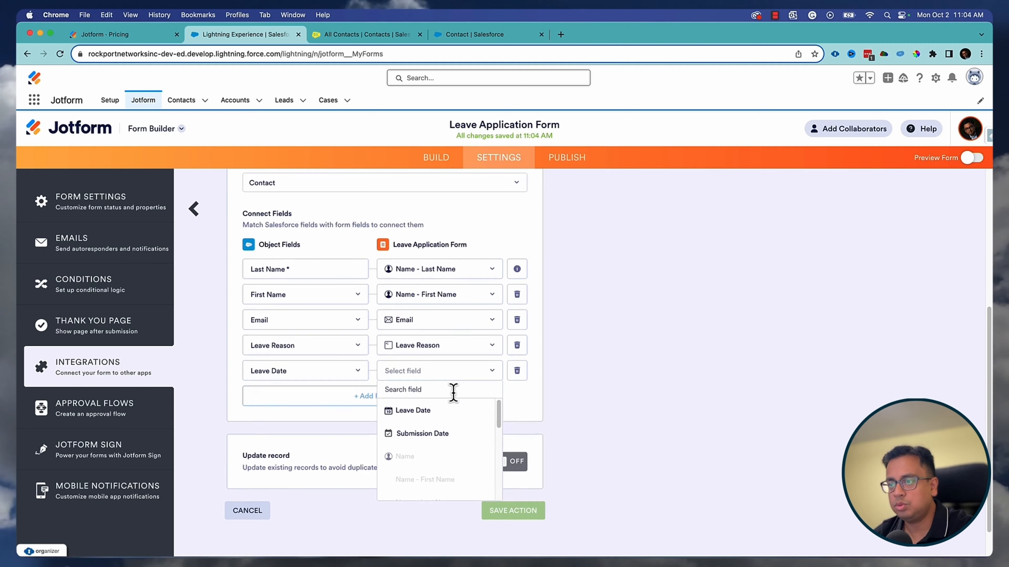
pyautogui.click(431, 377)
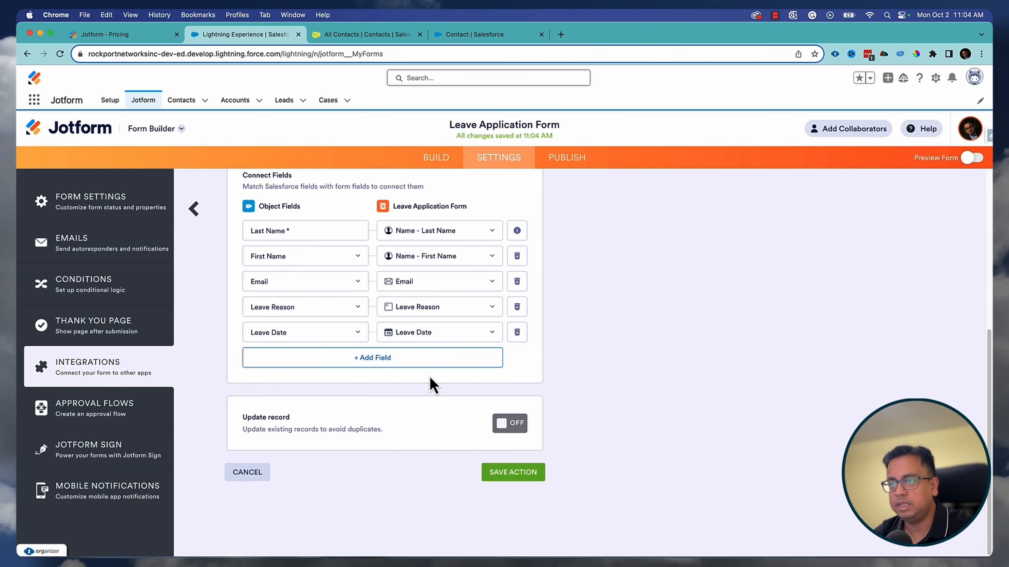
# - Enable Update record, matching the Salesforce Email field to the form's Email answer
pyautogui.click(523, 427)
pyautogui.click(309, 479)
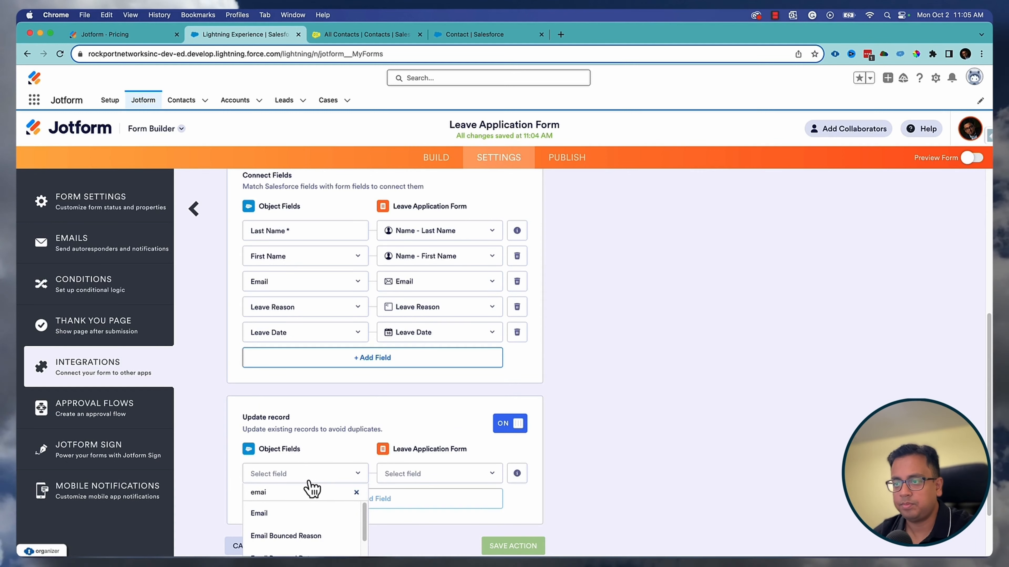
pyautogui.click(298, 509)
pyautogui.click(324, 479)
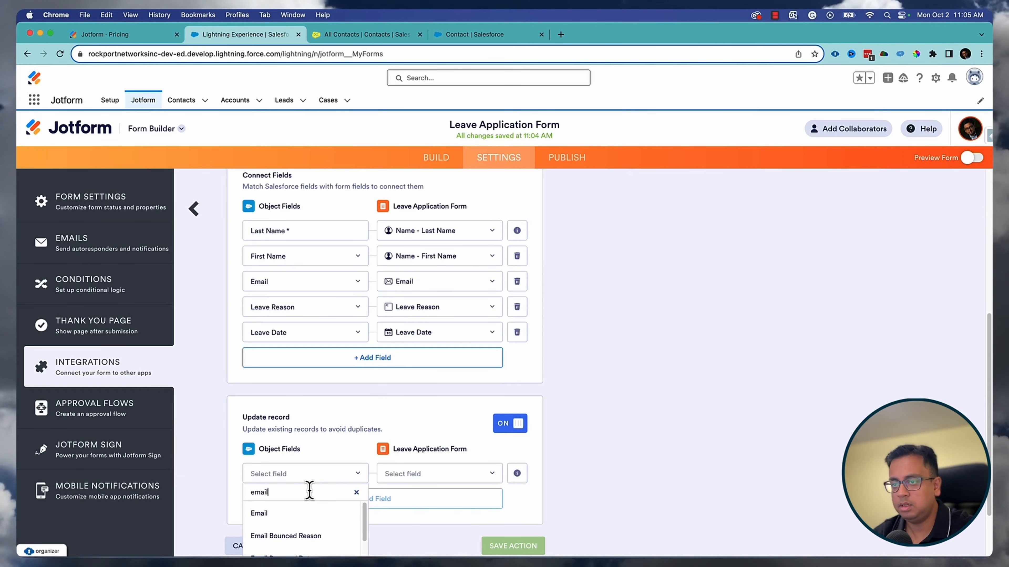
pyautogui.click(289, 515)
pyautogui.click(464, 474)
pyautogui.scroll(-3, 462, 473)
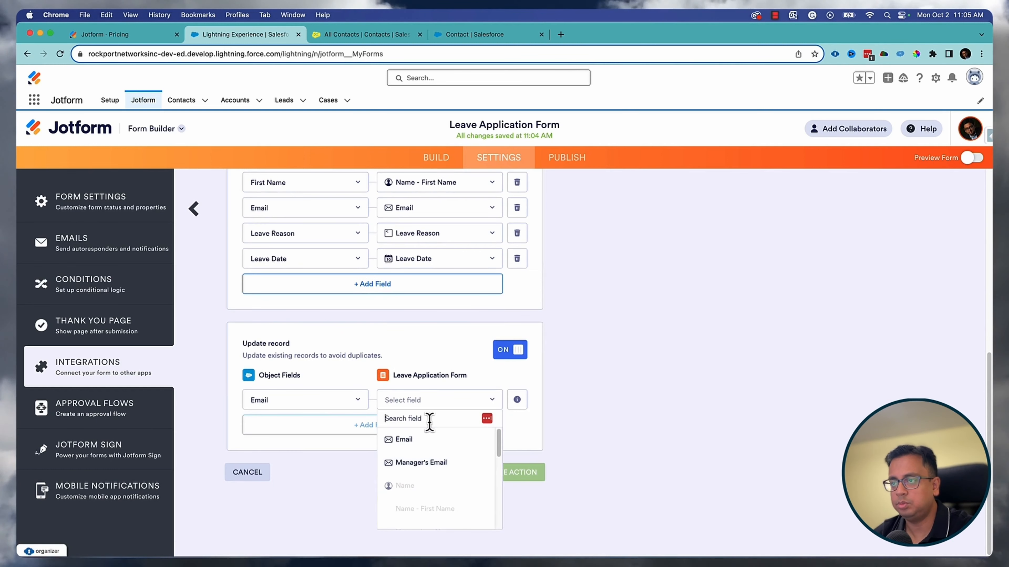
pyautogui.click(431, 441)
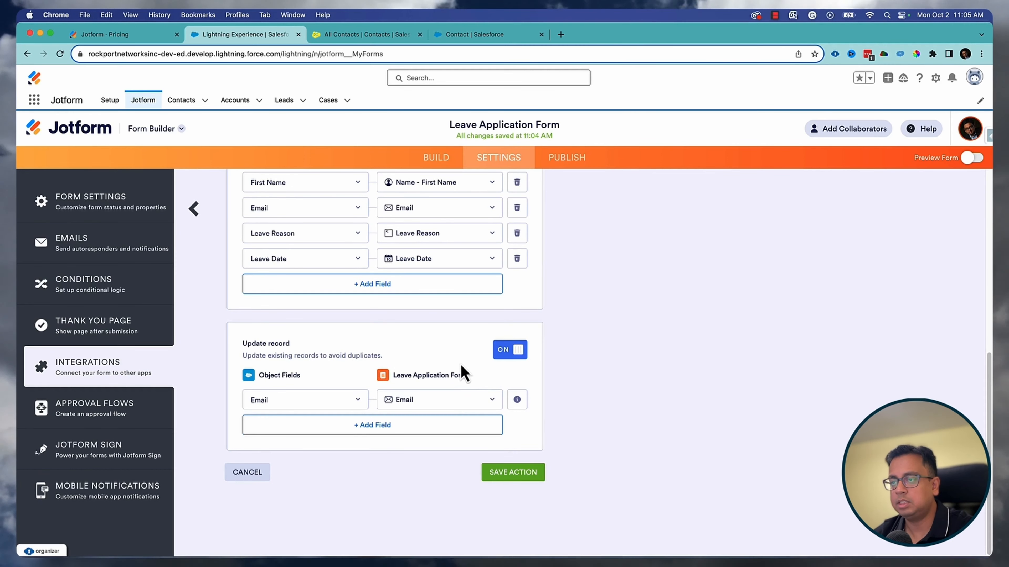
# - Save the Contact action and the Salesforce integration, then go to Publish
pyautogui.click(531, 479)
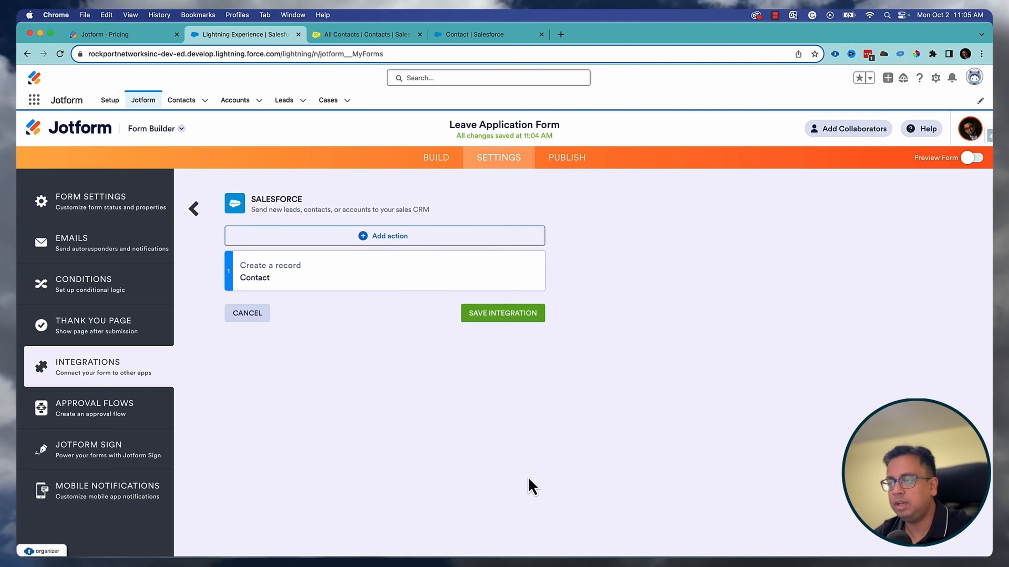
pyautogui.click(516, 316)
pyautogui.click(532, 401)
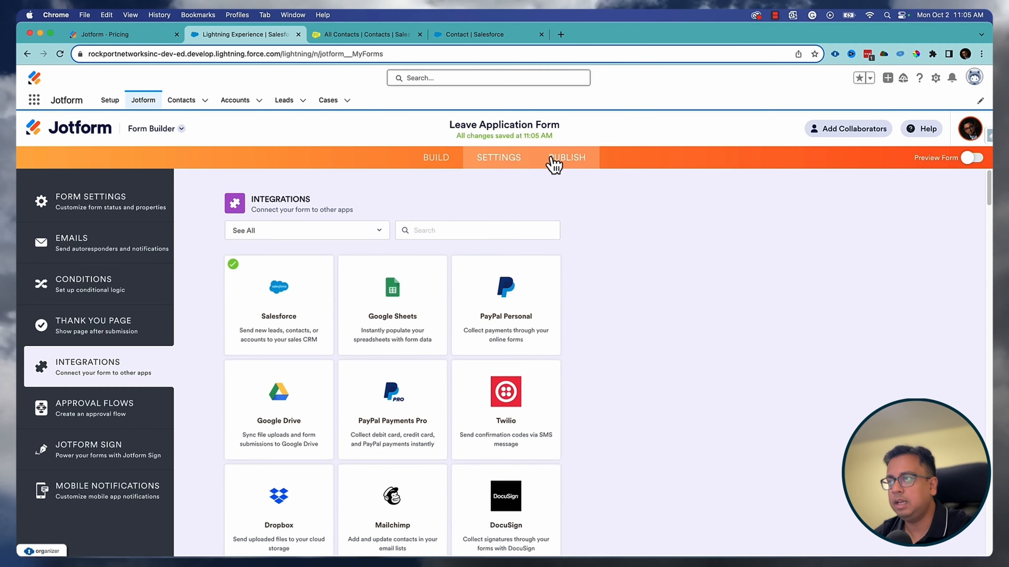
pyautogui.click(554, 161)
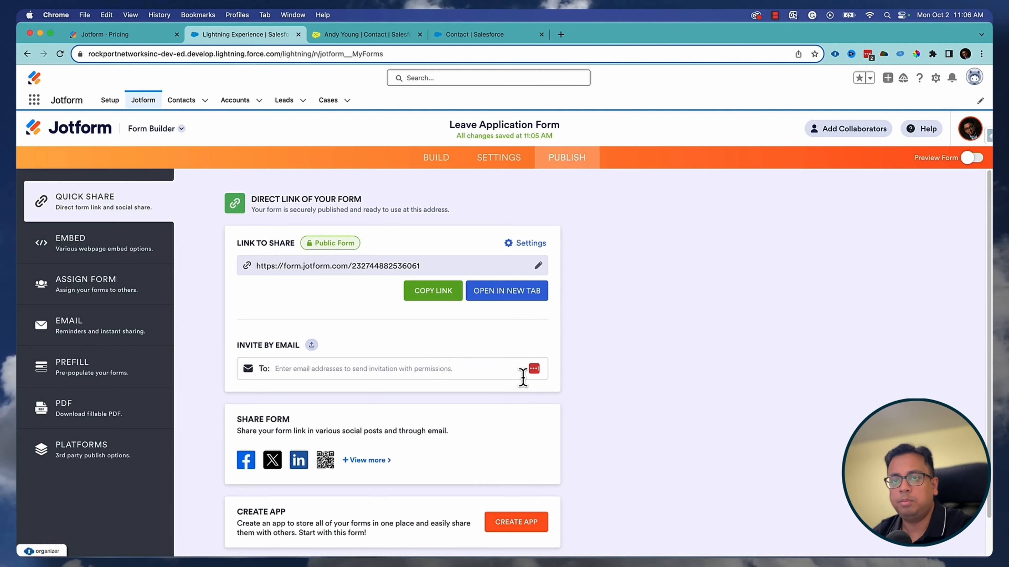
# - Create a new approval flow for the Leave Application Form
pyautogui.click(497, 161)
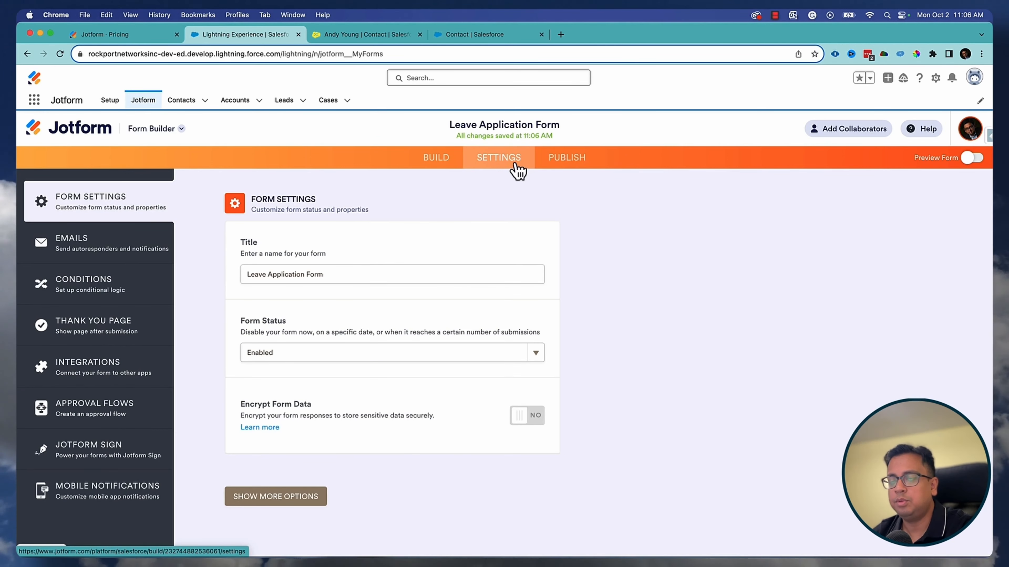
pyautogui.click(128, 421)
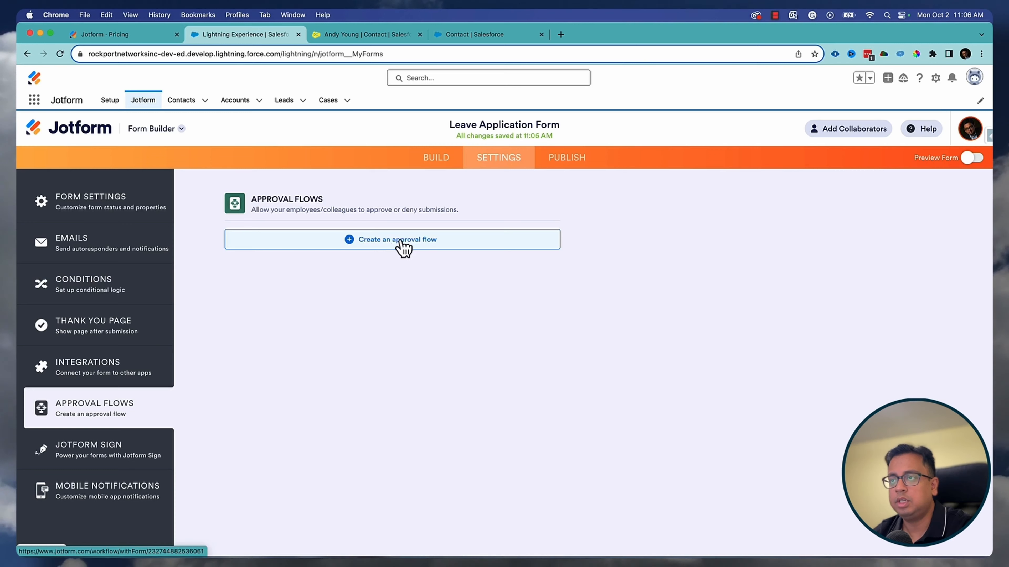
pyautogui.click(402, 243)
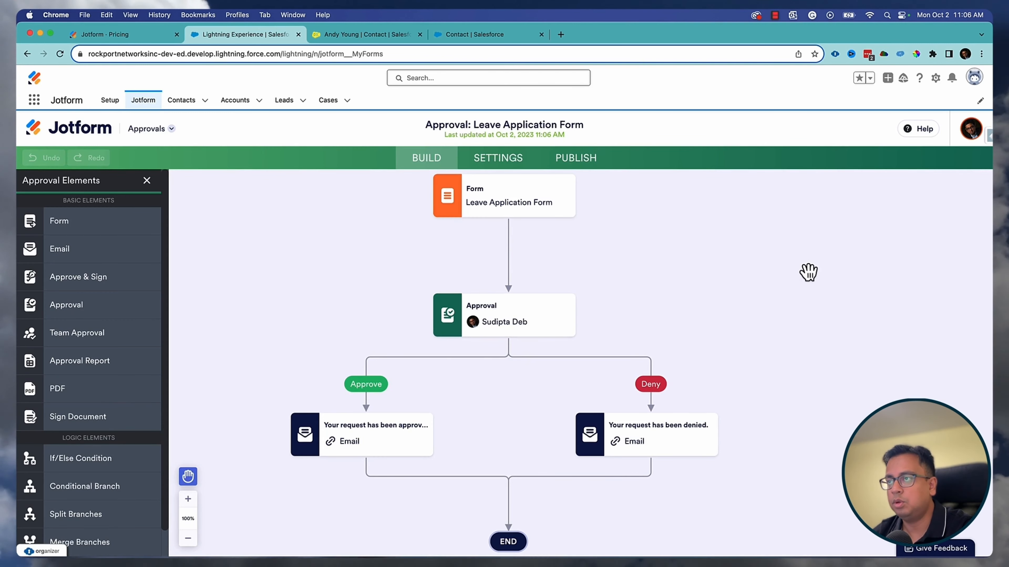
pyautogui.scroll(3, 808, 272)
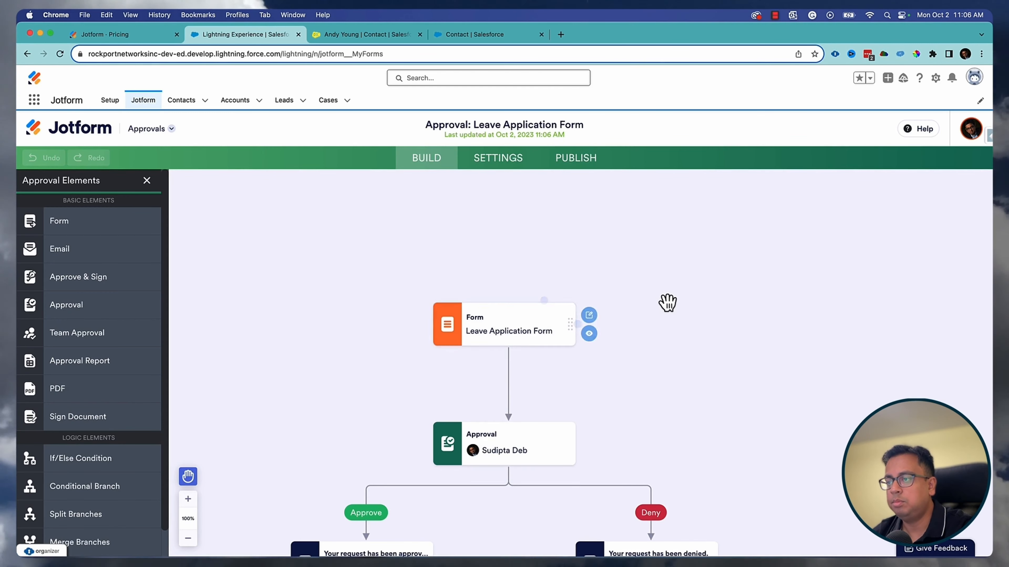
pyautogui.scroll(-3, 667, 303)
# - Replace the default approver with the form's Manager's Email field
pyautogui.click(592, 279)
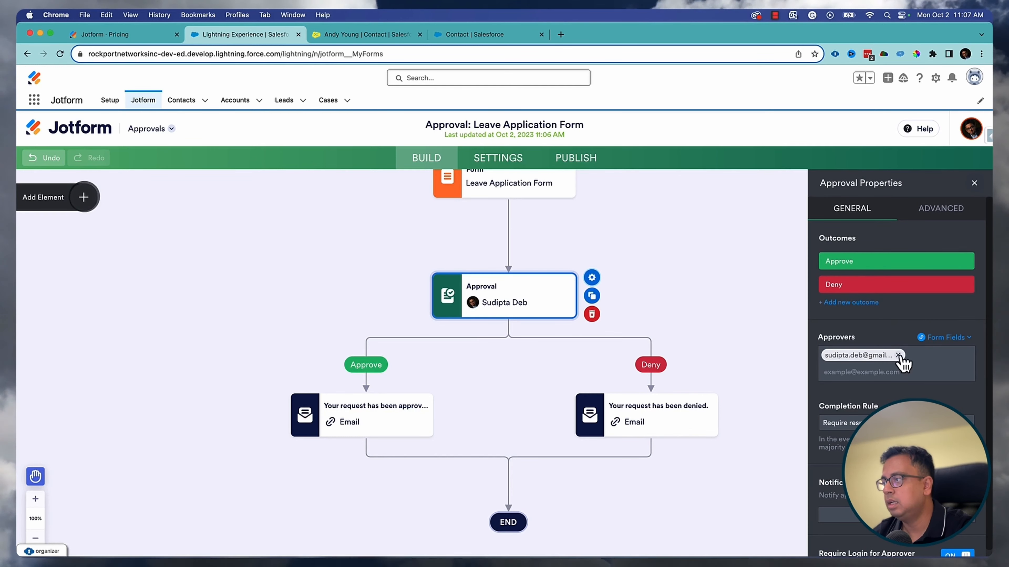
pyautogui.click(898, 355)
pyautogui.click(963, 342)
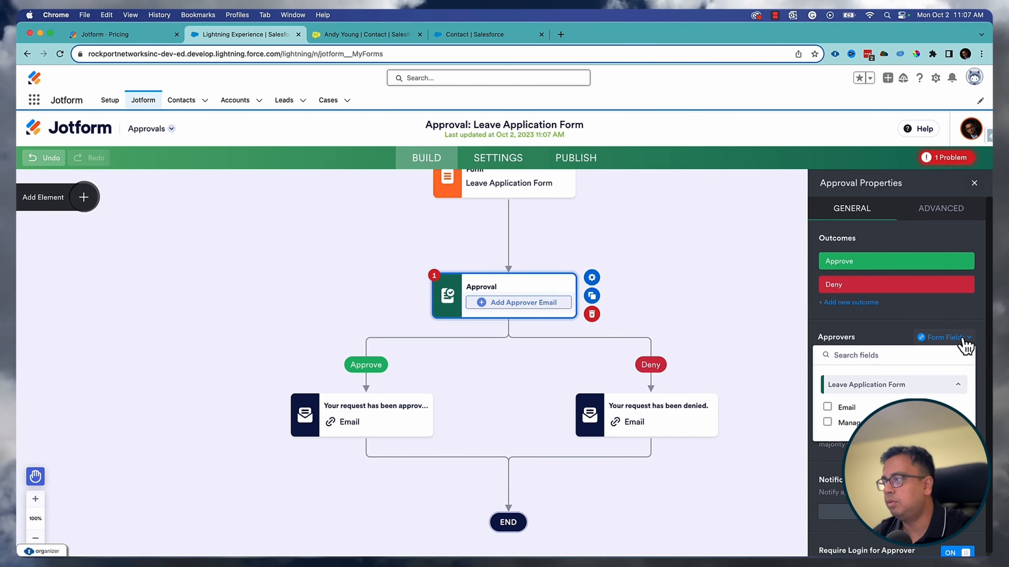
pyautogui.click(827, 423)
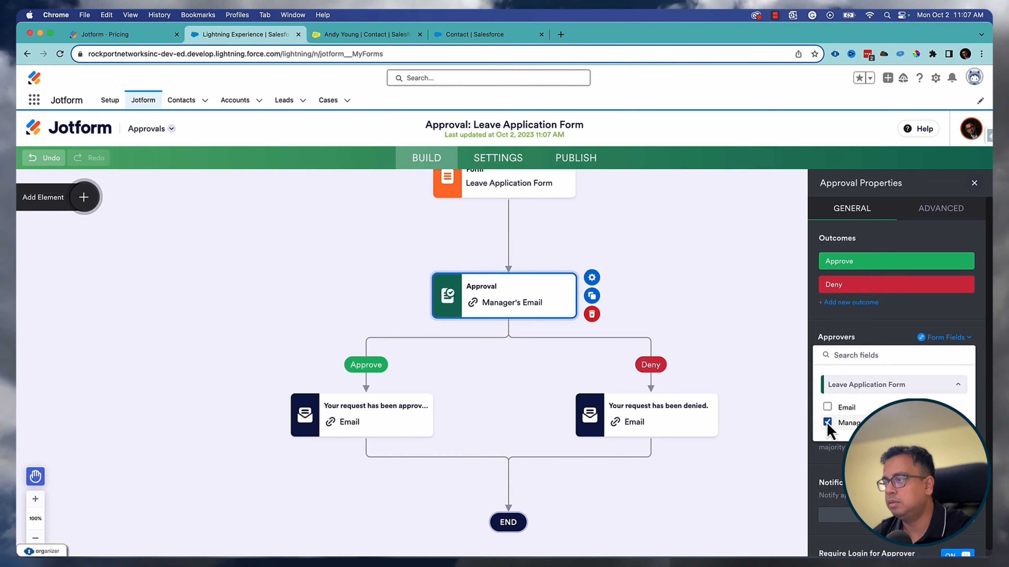
pyautogui.click(766, 325)
pyautogui.scroll(-10, 824, 308)
pyautogui.scroll(9, 540, 249)
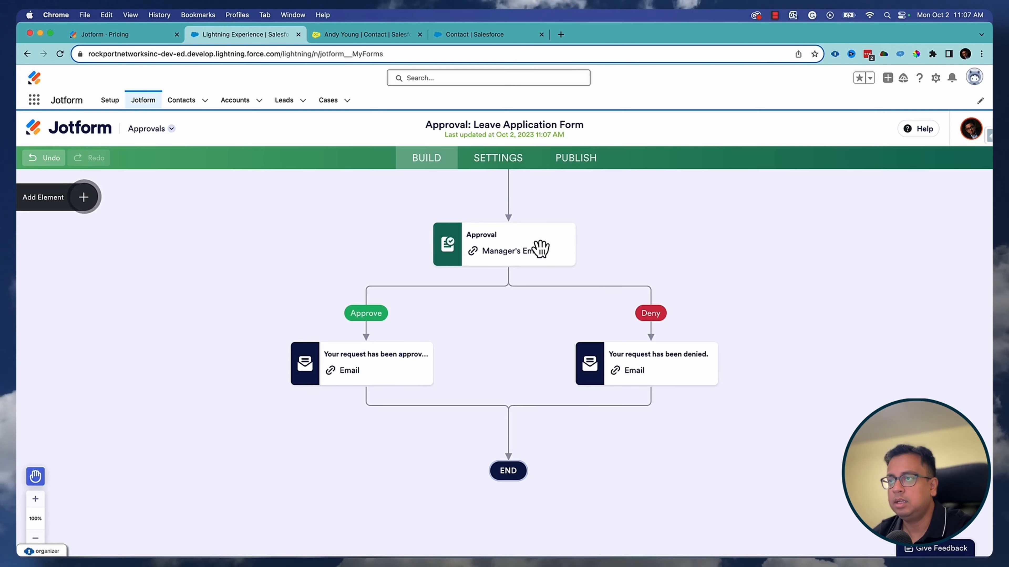
pyautogui.moveTo(362, 317)
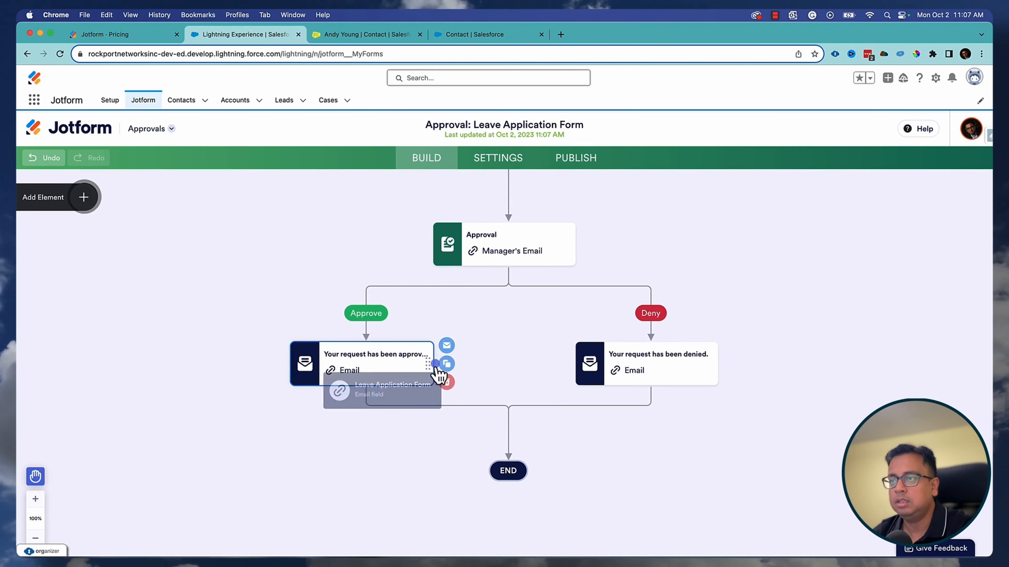
# - Set the approval email's recipient to the form's Email field and save it
pyautogui.click(380, 370)
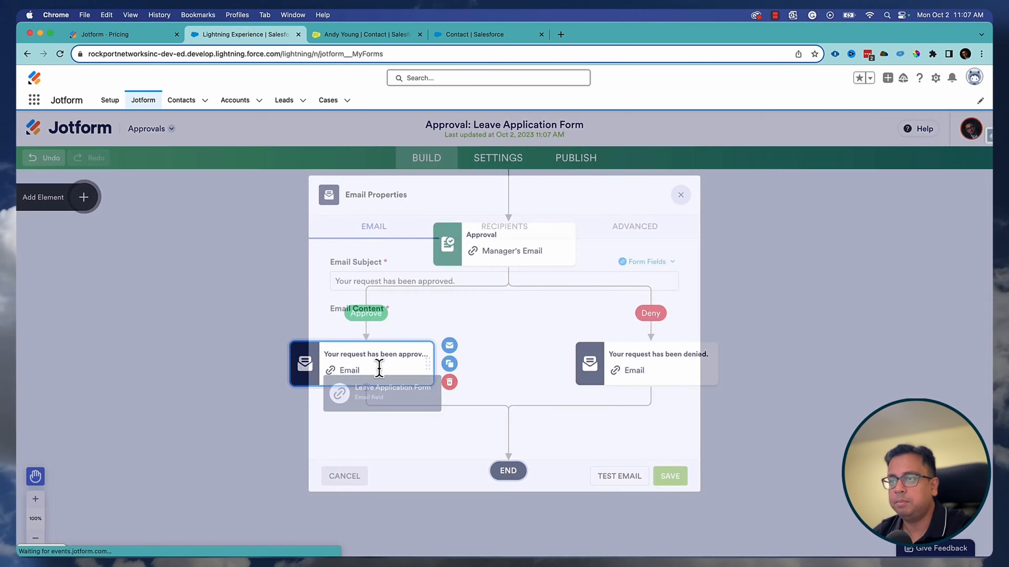
pyautogui.click(511, 235)
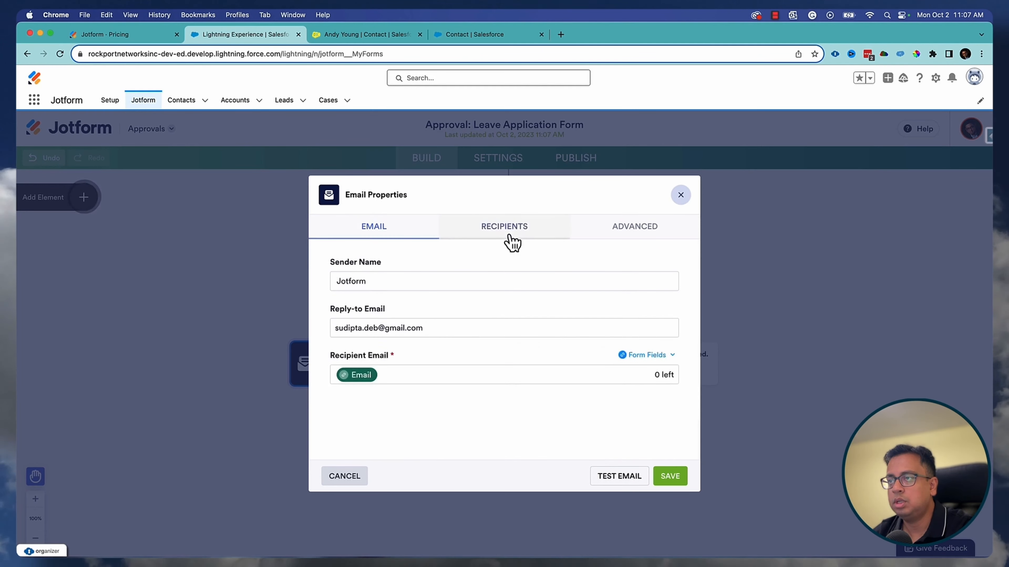
pyautogui.click(392, 237)
pyautogui.scroll(-2, 505, 353)
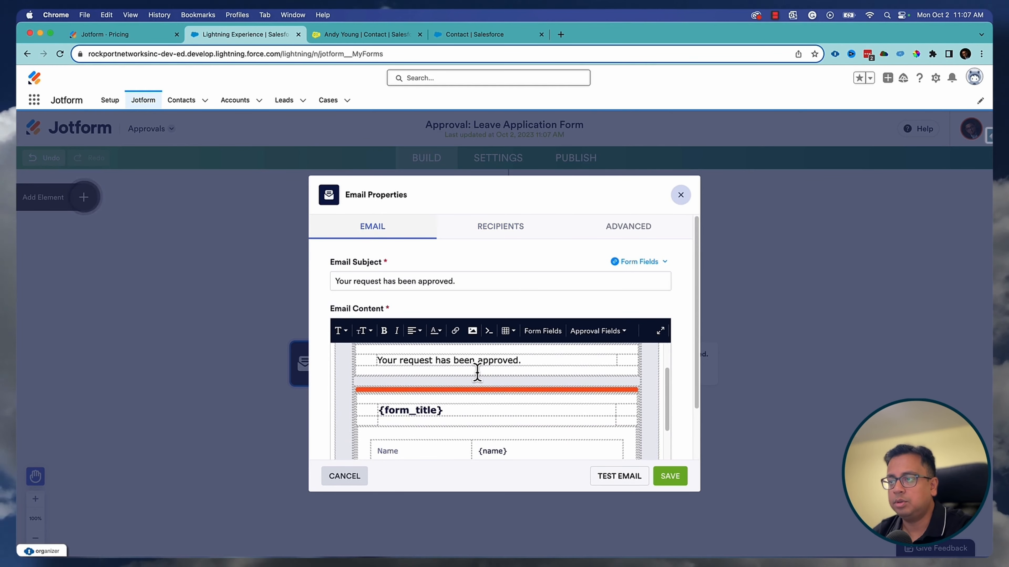
pyautogui.click(510, 244)
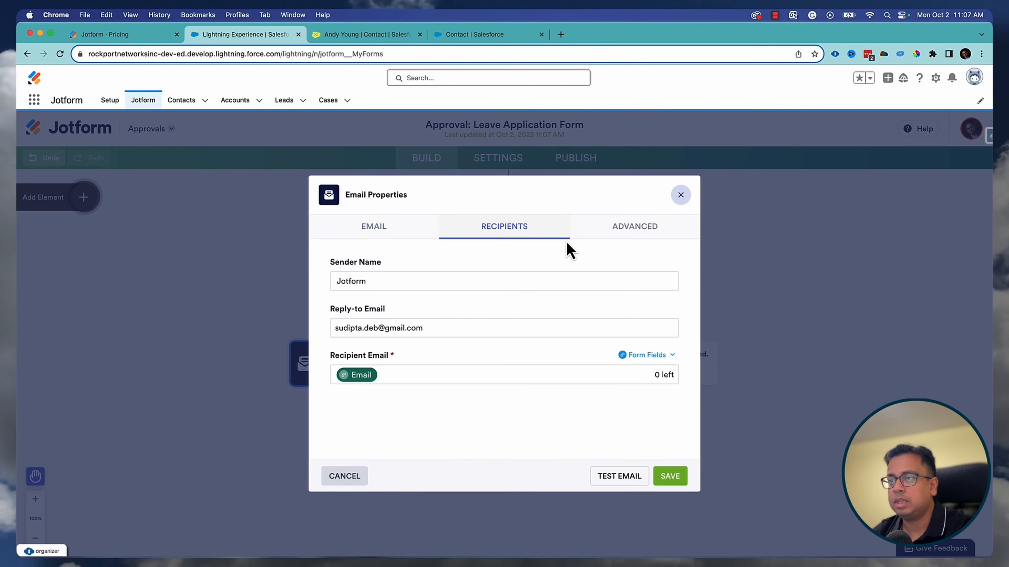
pyautogui.click(461, 330)
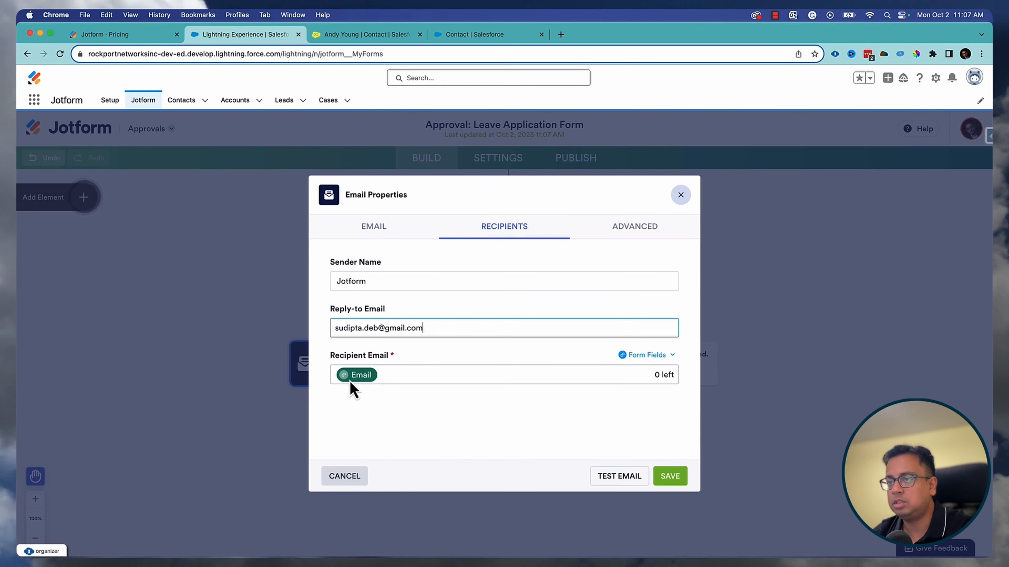
pyautogui.click(370, 375)
pyautogui.click(651, 355)
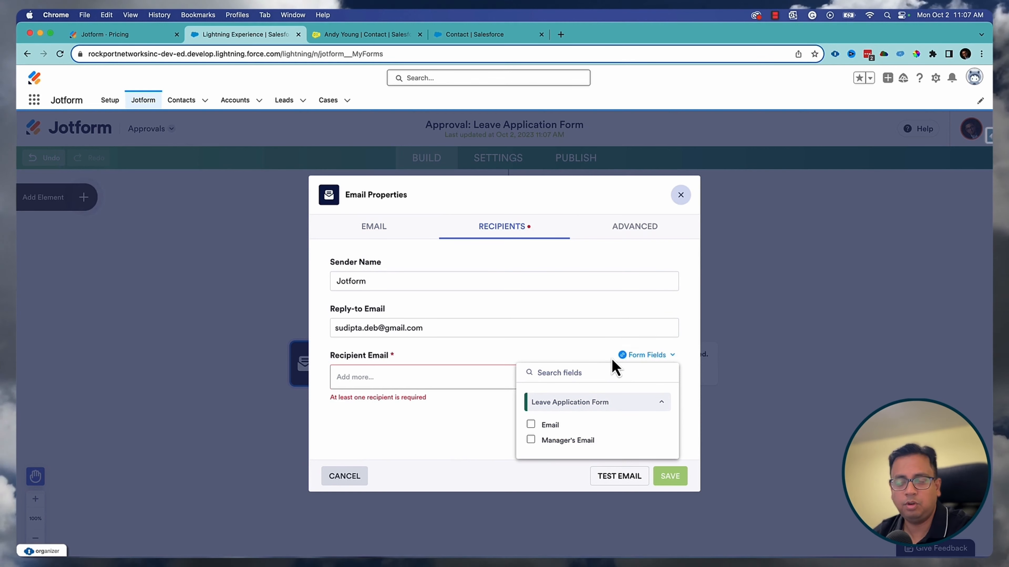
pyautogui.click(533, 427)
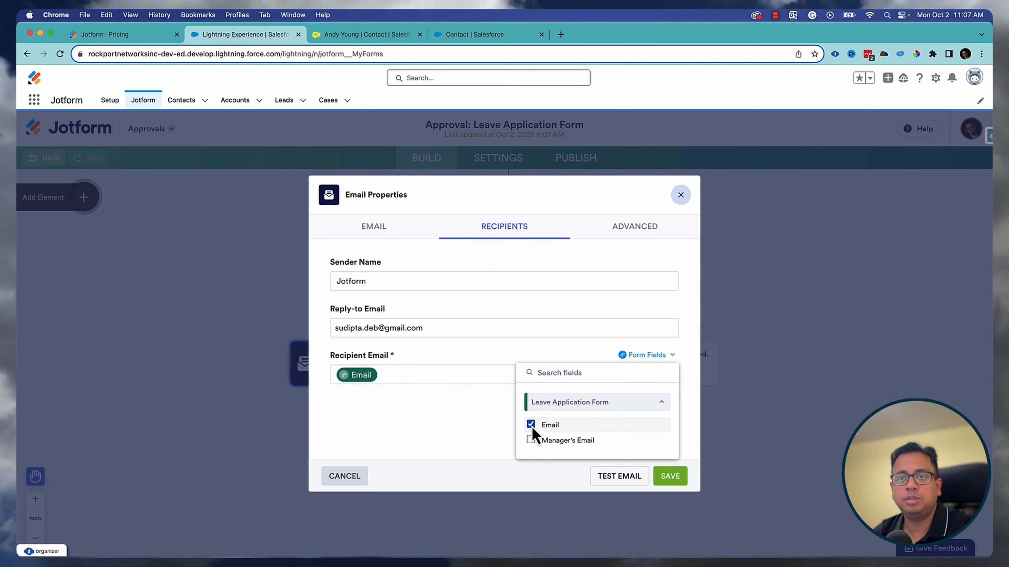
pyautogui.click(670, 477)
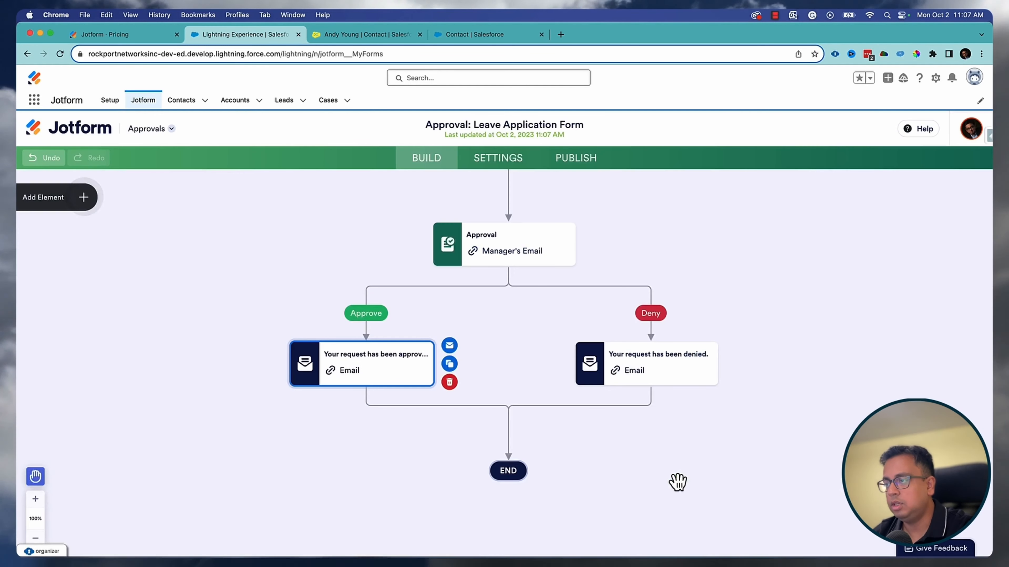
# - Confirm the denial email also goes to the Email field, closing it unchanged
pyautogui.click(674, 364)
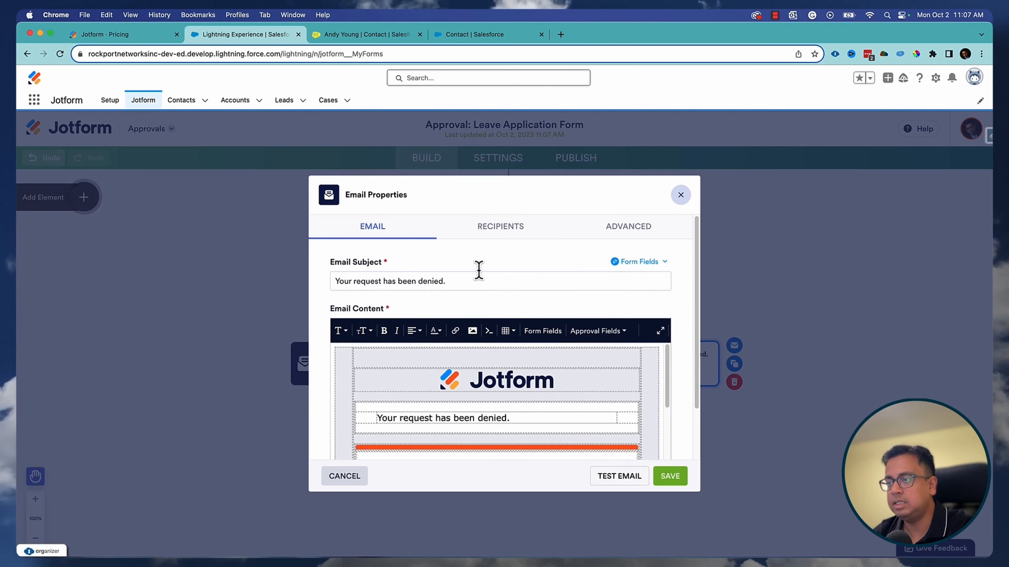
pyautogui.click(491, 228)
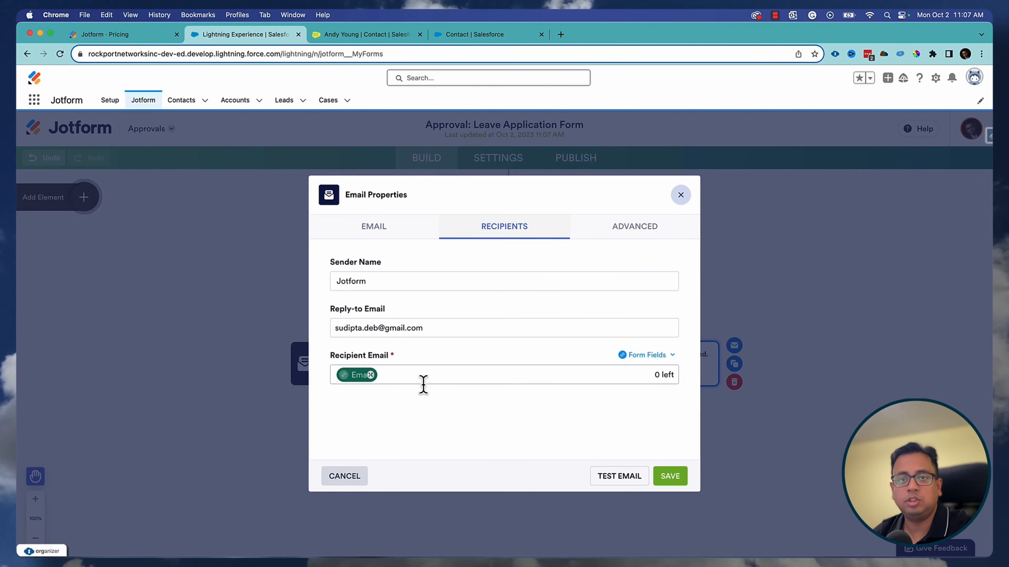
pyautogui.click(680, 195)
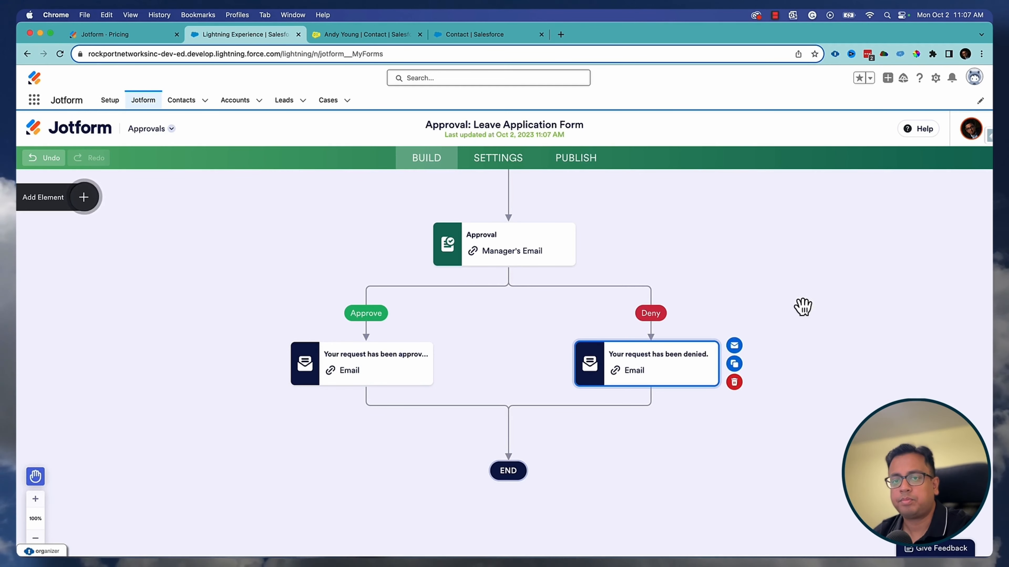
pyautogui.scroll(-3, 804, 360)
pyautogui.scroll(7, 804, 361)
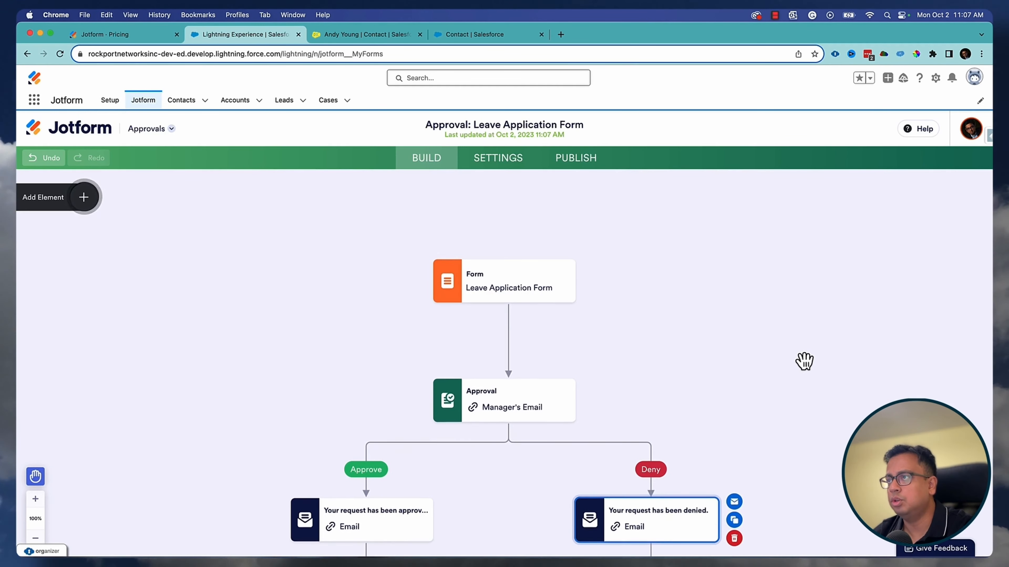
pyautogui.scroll(-2, 804, 360)
pyautogui.scroll(-1, 804, 360)
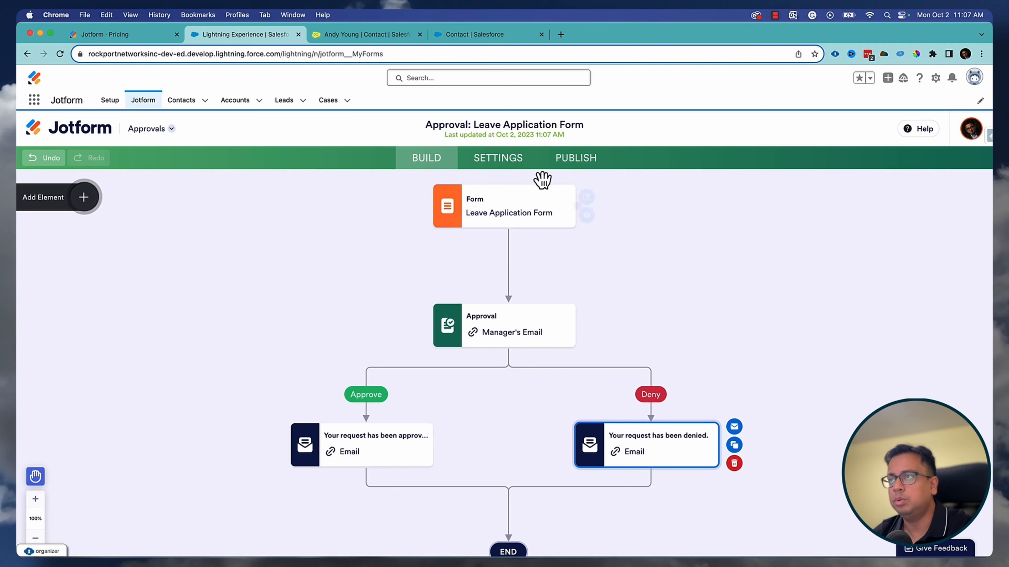
# - Open the published Leave Application Form in a new tab via Quick Share
pyautogui.click(517, 168)
pyautogui.click(587, 168)
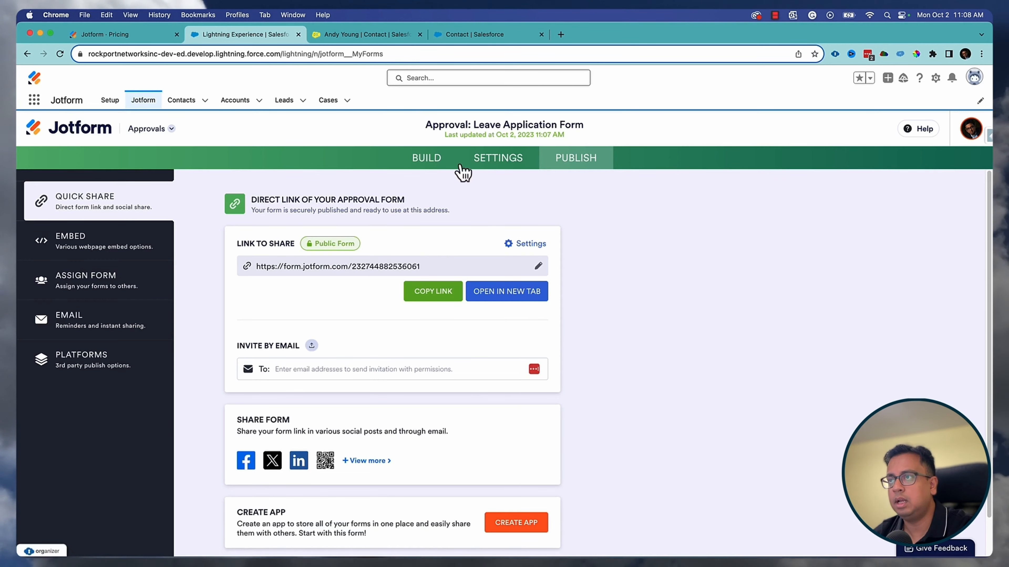
pyautogui.click(510, 294)
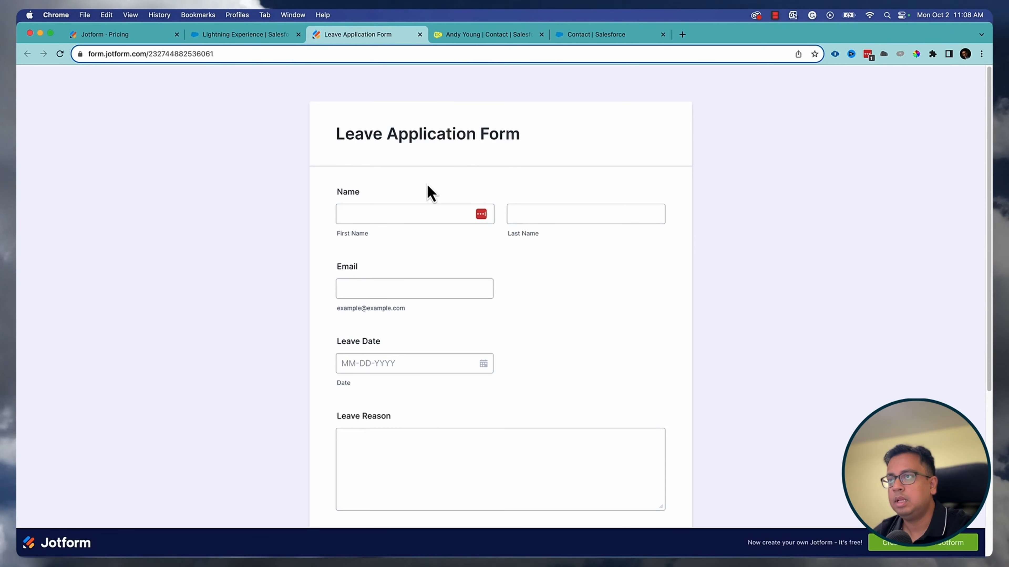
pyautogui.click(511, 38)
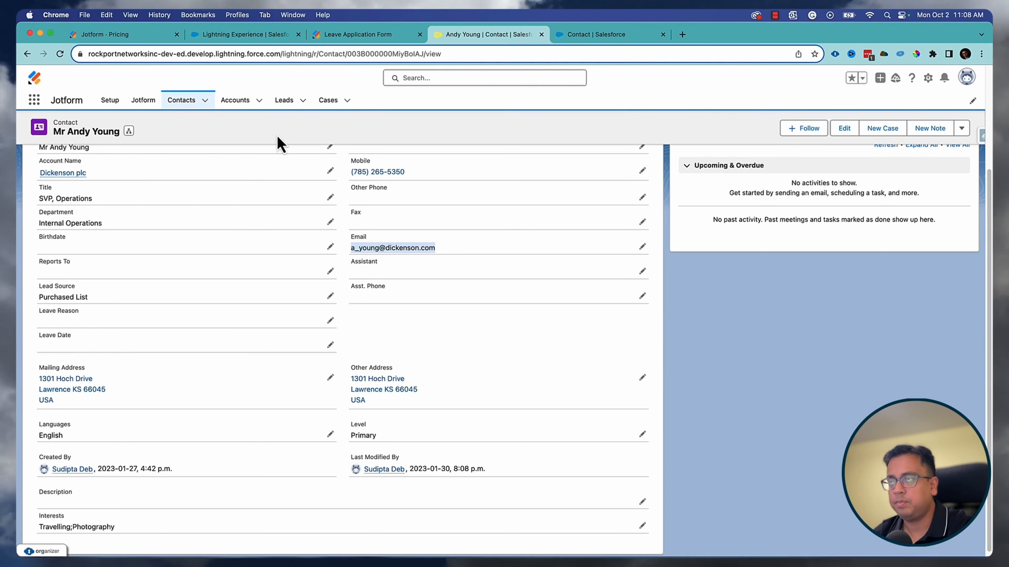
pyautogui.click(393, 34)
# - Fill in the applicant's first and last name, leave date 10-31-2023 and reason Holiday
pyautogui.click(432, 210)
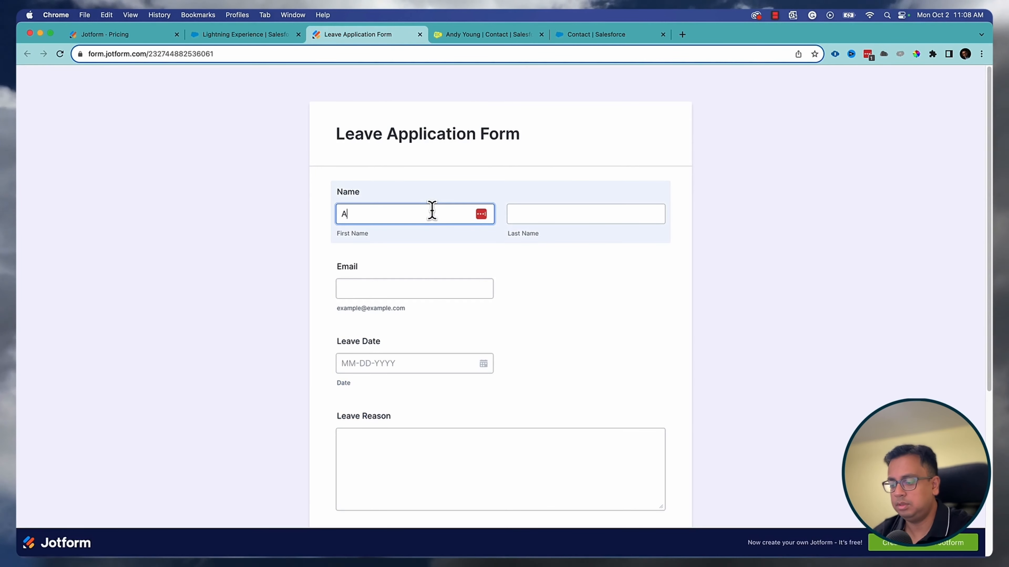
pyautogui.press('Tab')
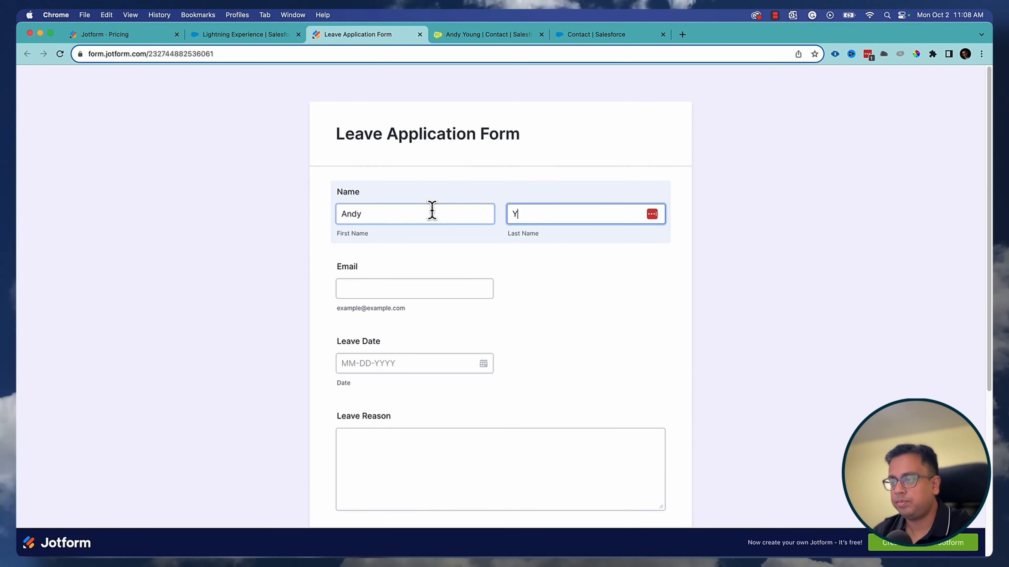
pyautogui.press('Tab')
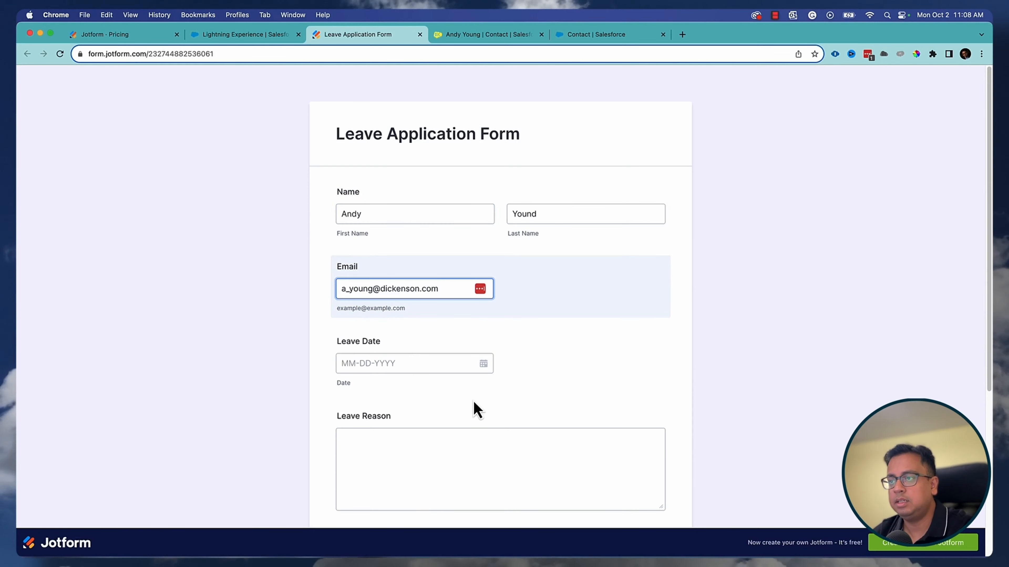
pyautogui.click(483, 364)
pyautogui.scroll(-2, 484, 361)
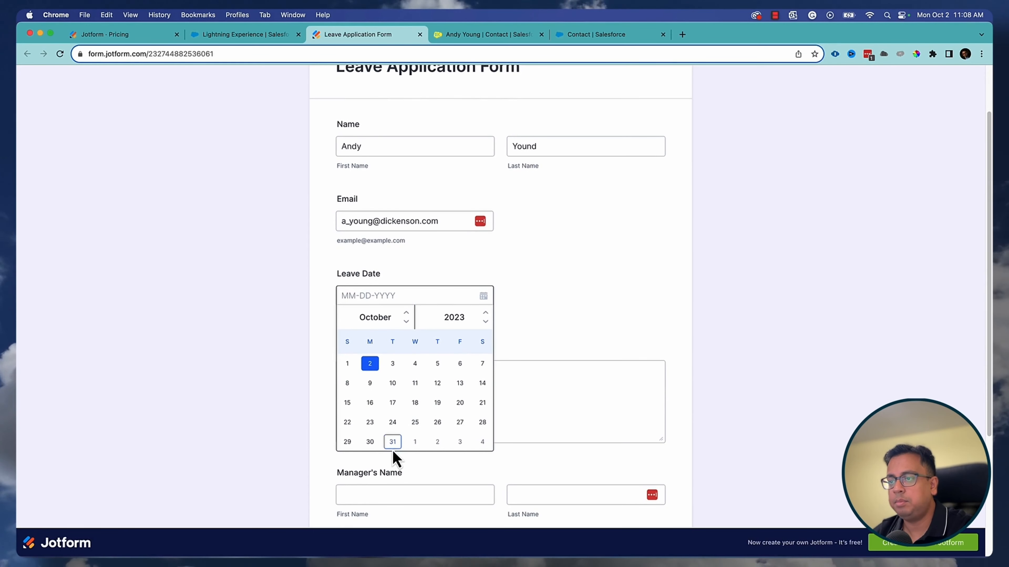
pyautogui.click(392, 442)
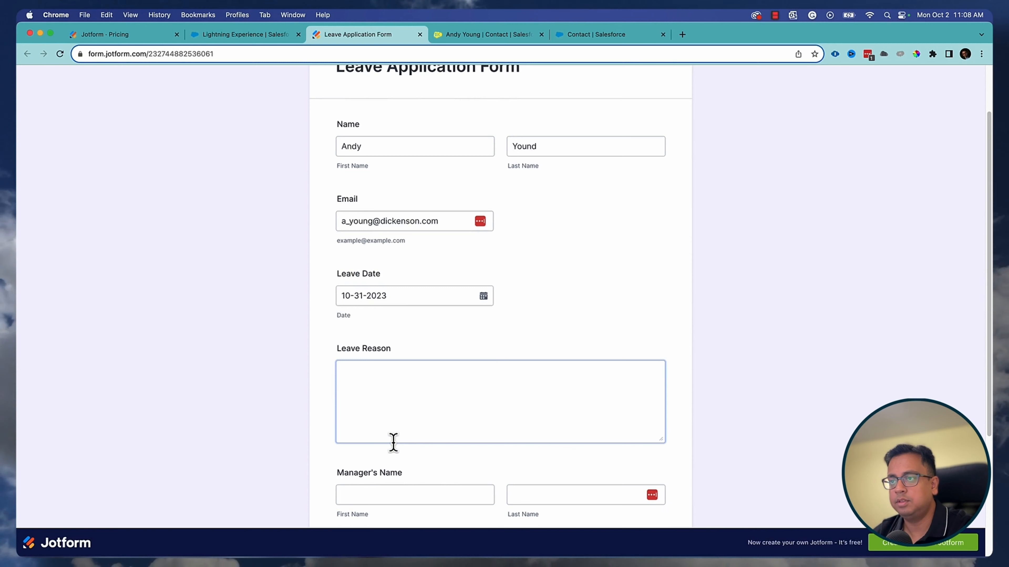
pyautogui.click(449, 382)
pyautogui.write('Holi')
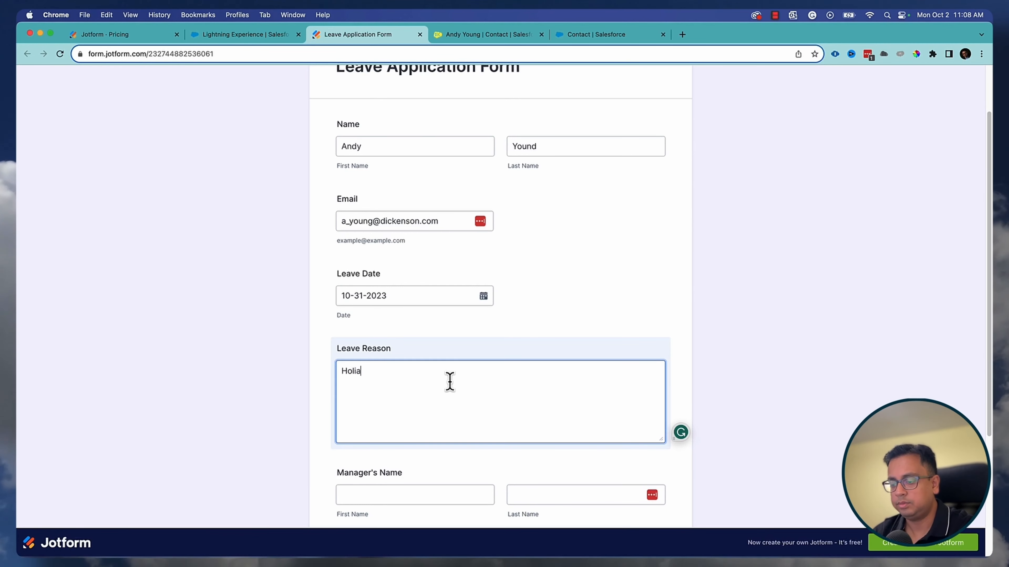
pyautogui.write('day')
# - Enter the manager's first and last name
pyautogui.scroll(-5, 464, 349)
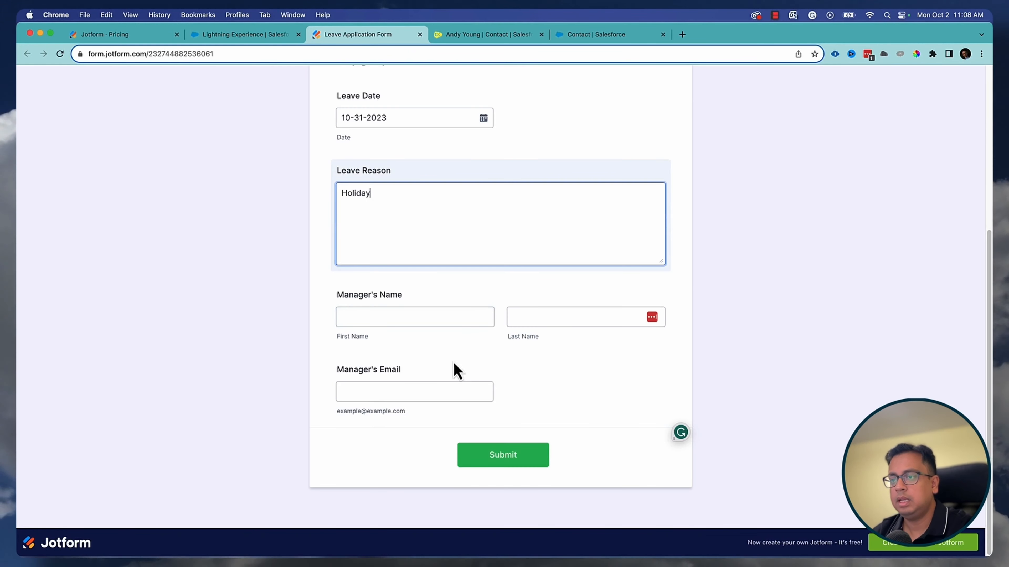
pyautogui.click(417, 318)
pyautogui.write('Sudip')
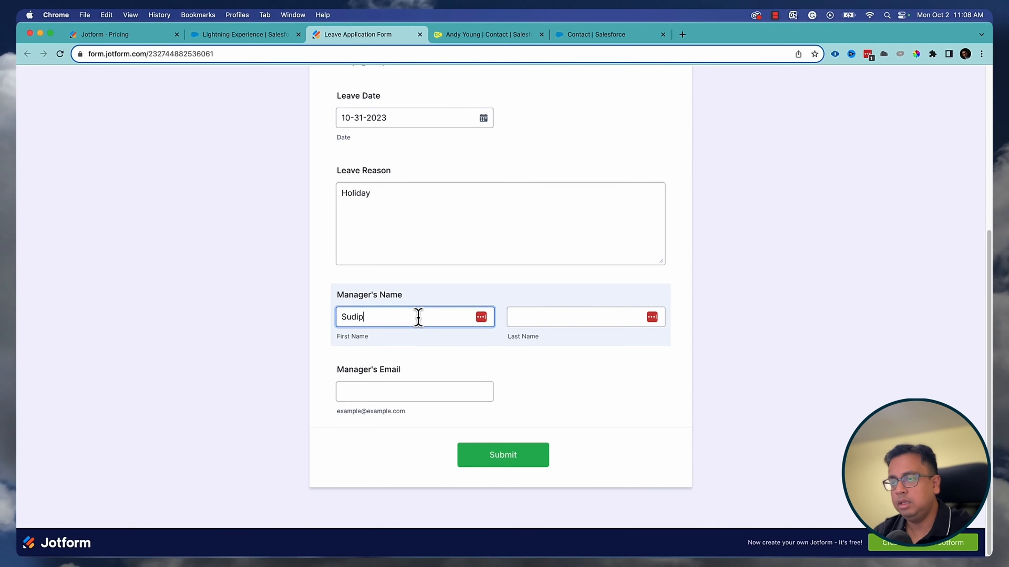
pyautogui.write('ta')
pyautogui.press('Tab')
pyautogui.press('Tab')
pyautogui.write('s')
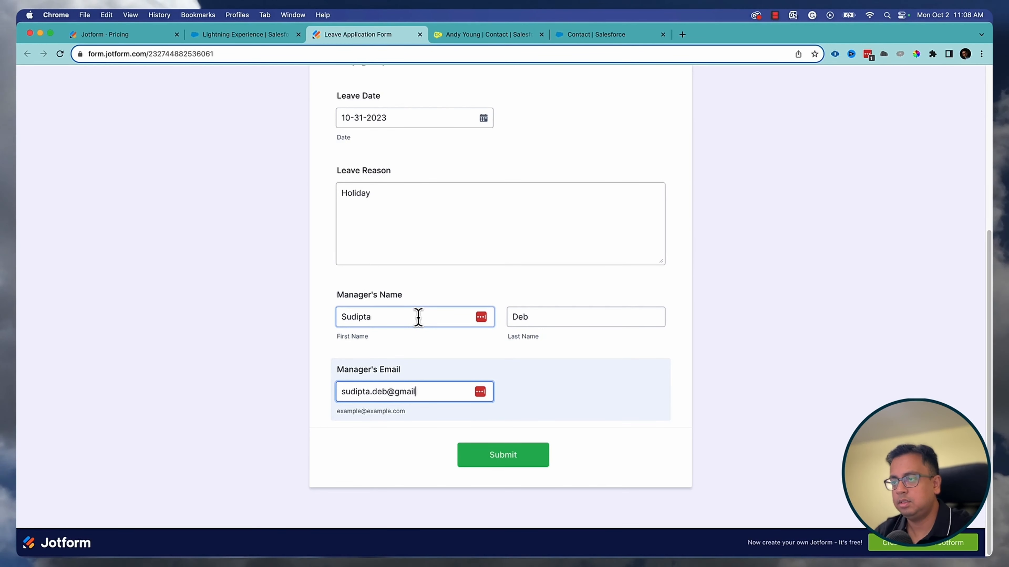
# - Submit the form, then reload the contact to verify Leave Reason Holiday and Leave Date 2023-10-31
pyautogui.click(521, 459)
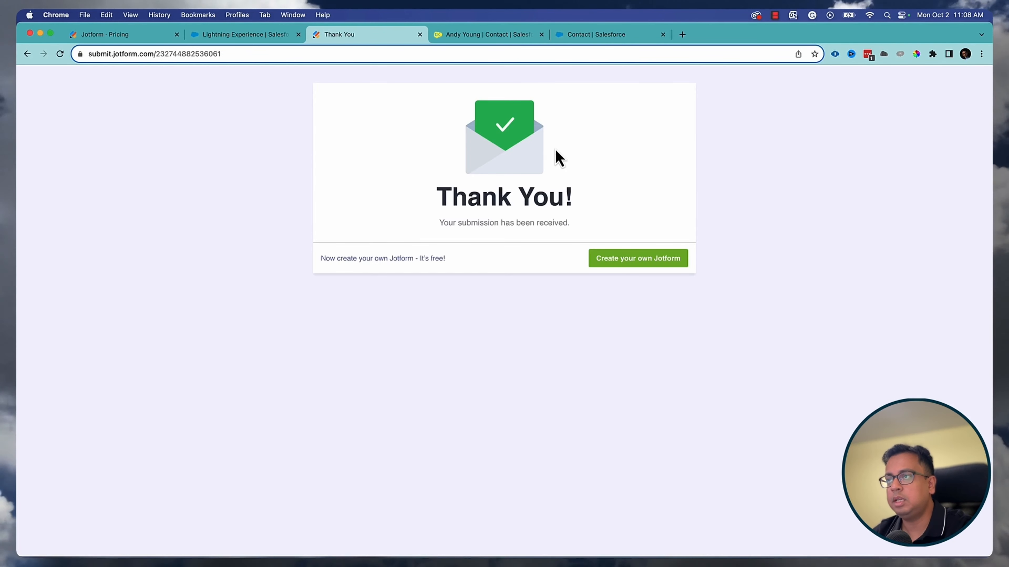
pyautogui.click(485, 36)
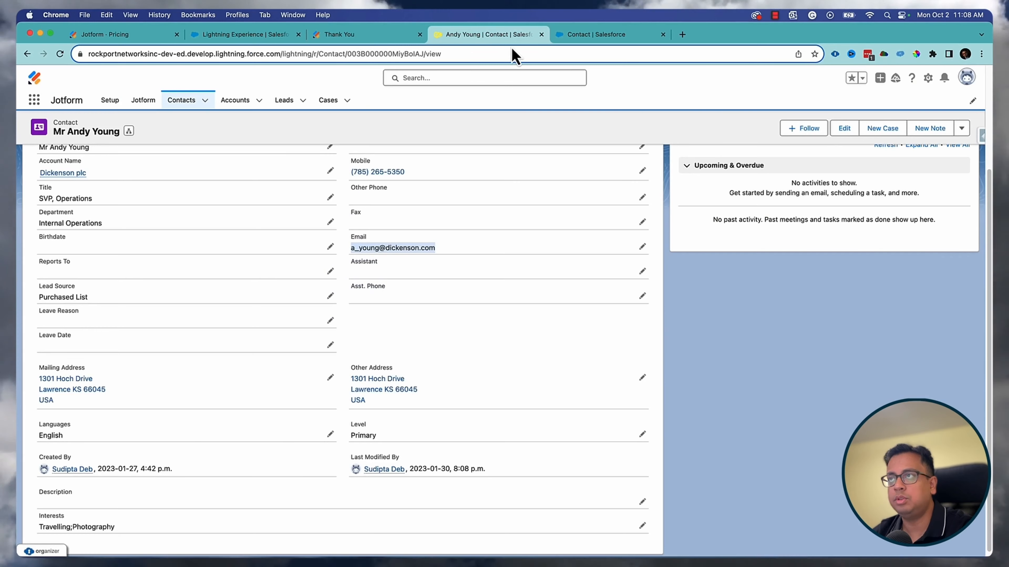
pyautogui.click(60, 53)
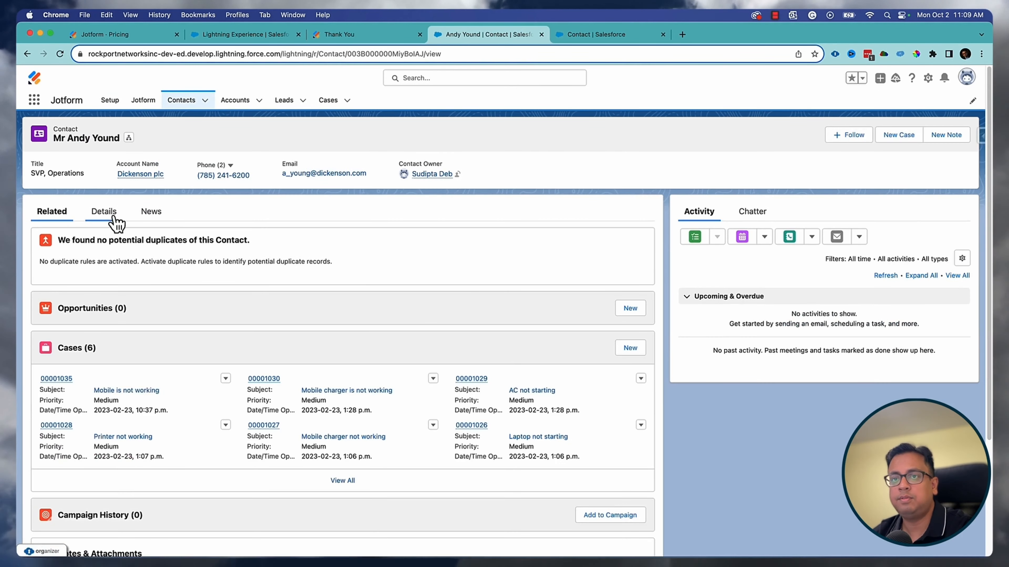
pyautogui.click(113, 218)
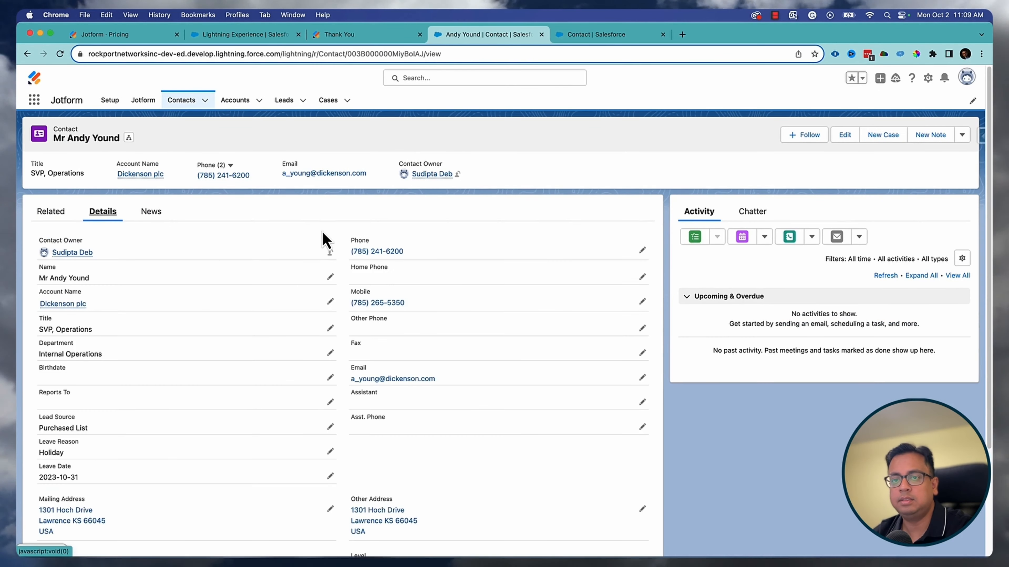
pyautogui.scroll(-2, 106, 447)
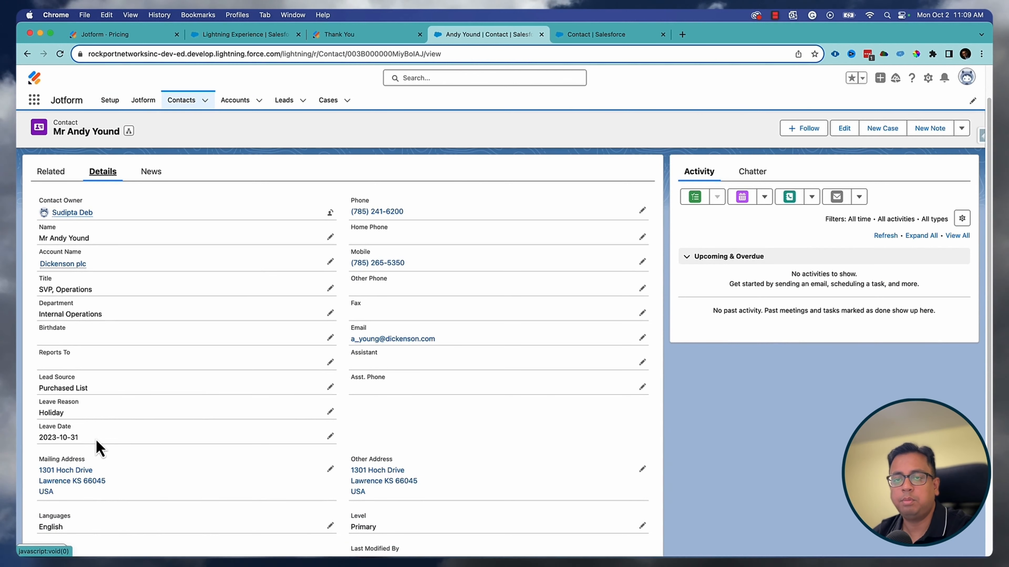
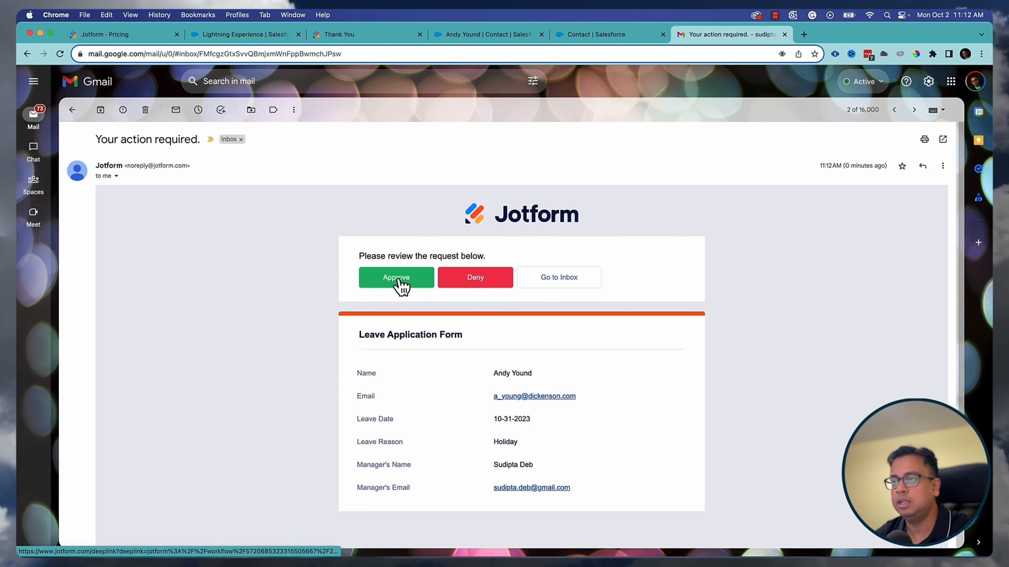
# - Approve the leave request from the Jotform 'Your action required' email in Gmail
pyautogui.click(398, 280)
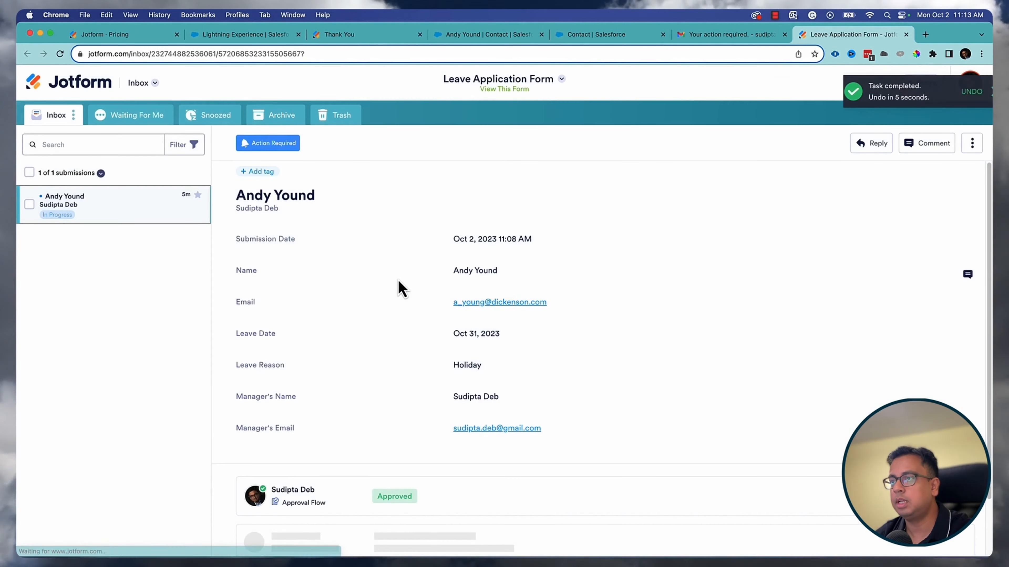
# - Check the Approved status in the Jotform inbox and highlight the notification's recipient address
pyautogui.scroll(-2, 451, 371)
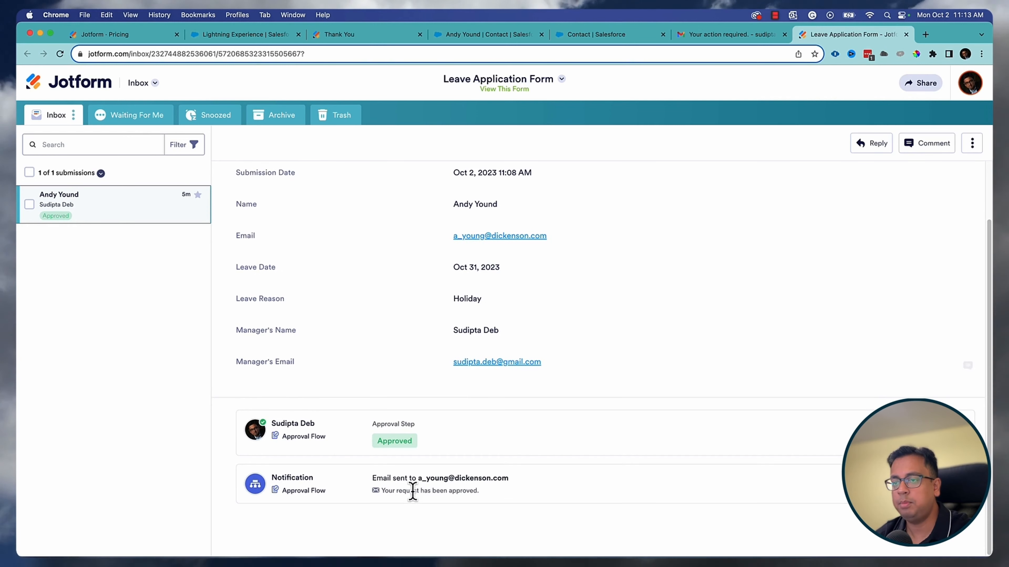
pyautogui.moveTo(418, 478); pyautogui.dragTo(514, 487)
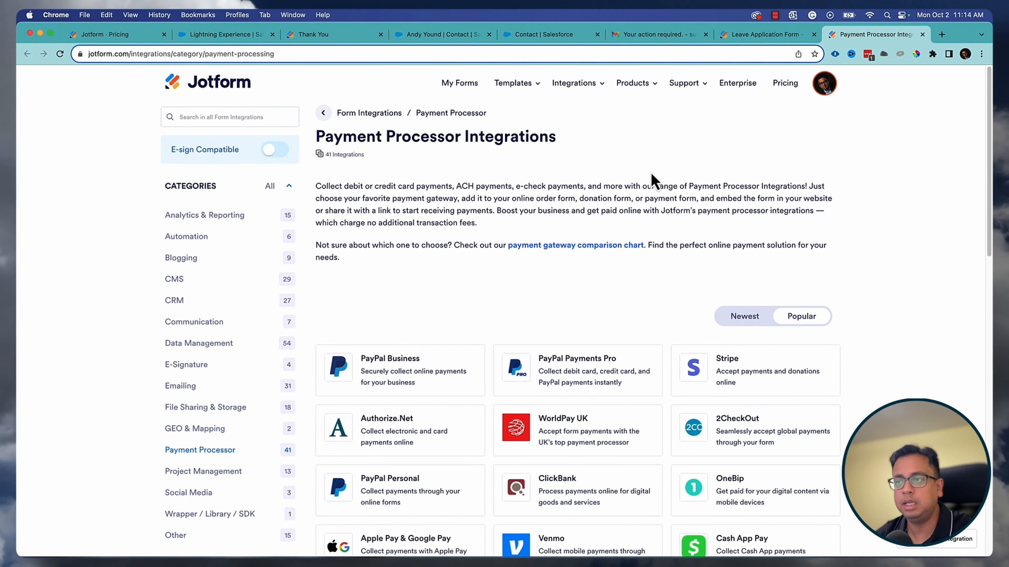
# - Browse the 41 payment processor integrations, such as PayPal and Stripe
pyautogui.scroll(-1, 481, 278)
pyautogui.scroll(-4, 482, 279)
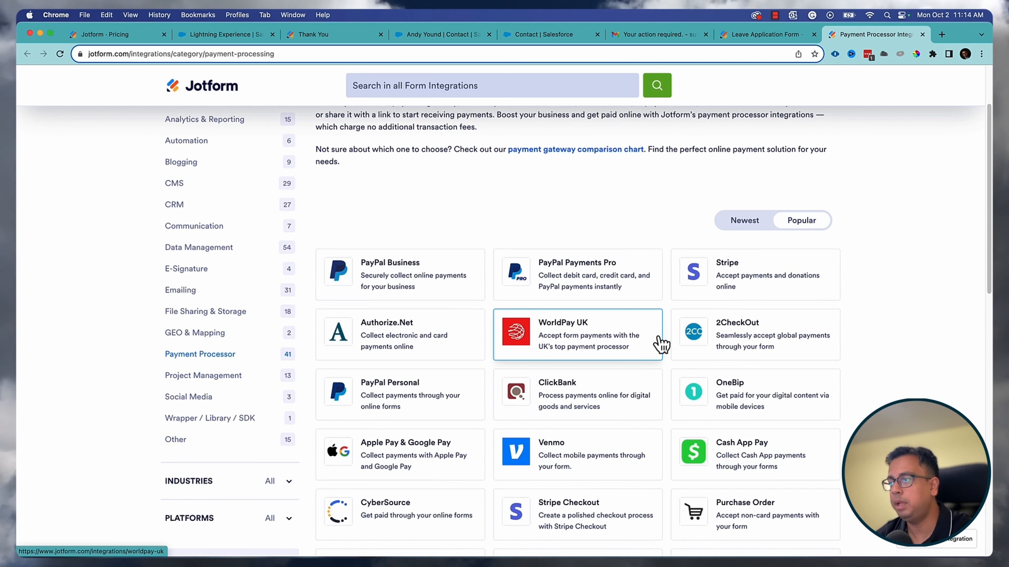
pyautogui.scroll(-2, 501, 456)
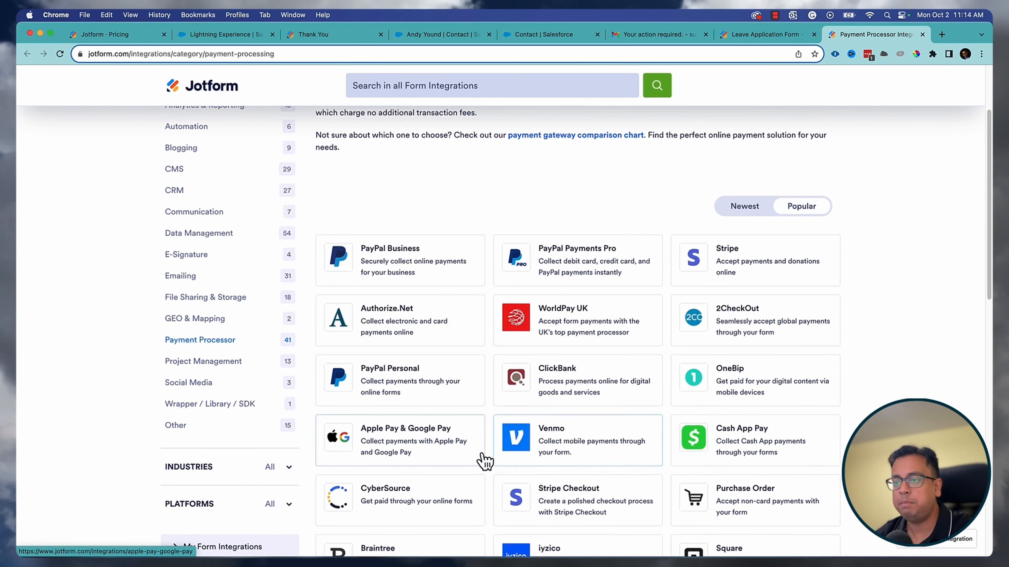
pyautogui.scroll(5, 915, 352)
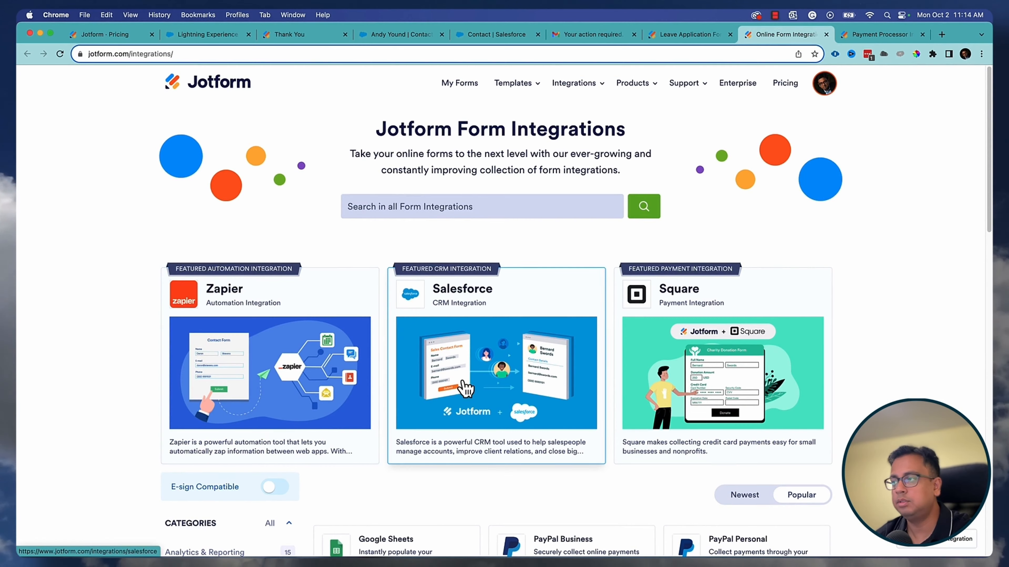
# - Browse the Form Integrations grid featuring Zapier, Salesforce and Square
pyautogui.scroll(-5, 735, 364)
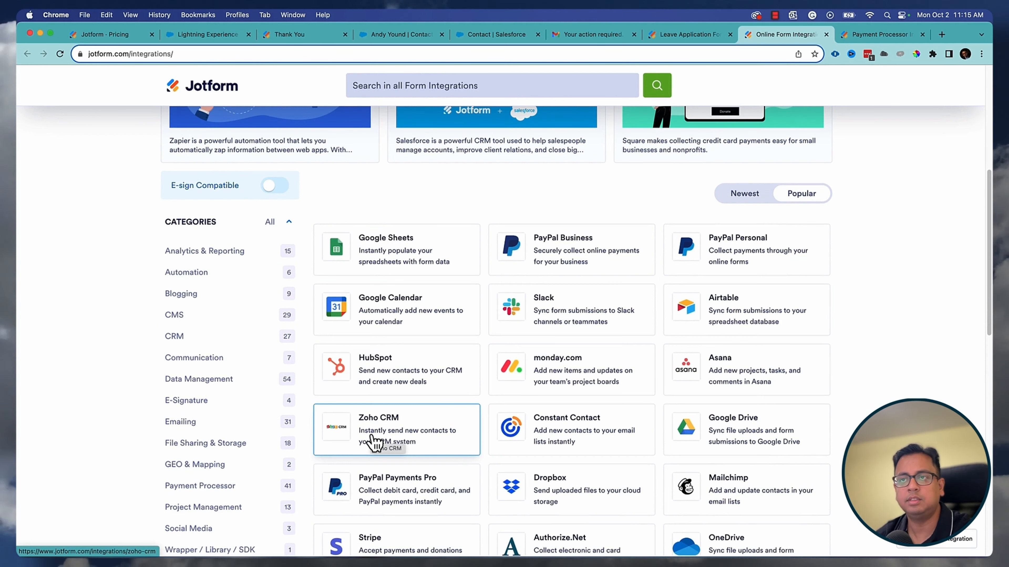
pyautogui.scroll(3, 870, 397)
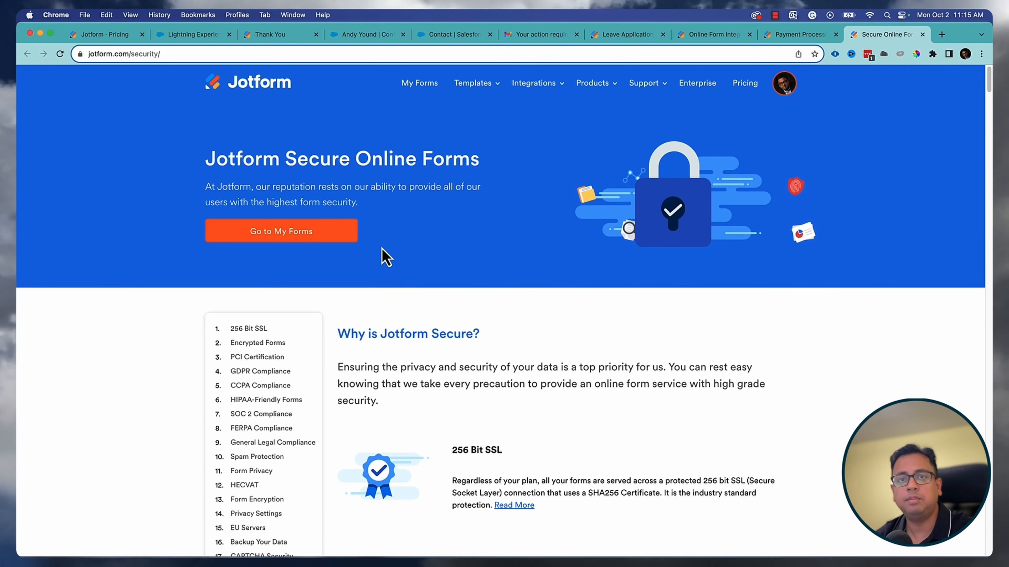
# - Review security features like 256 Bit SSL and GDPR Compliance, then return to the Pricing page
pyautogui.scroll(-5, 720, 337)
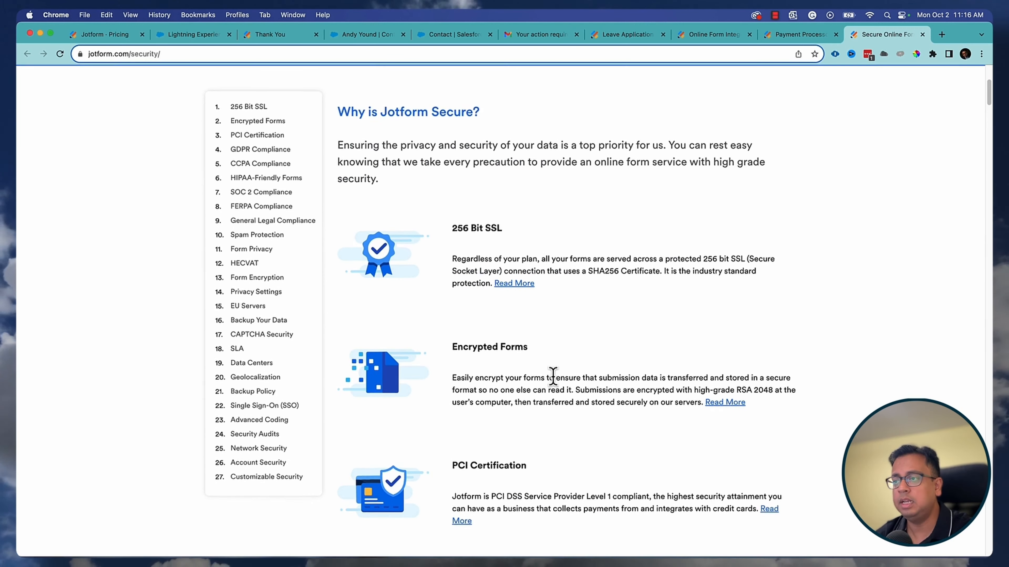
pyautogui.scroll(-3, 554, 381)
pyautogui.scroll(-3, 557, 384)
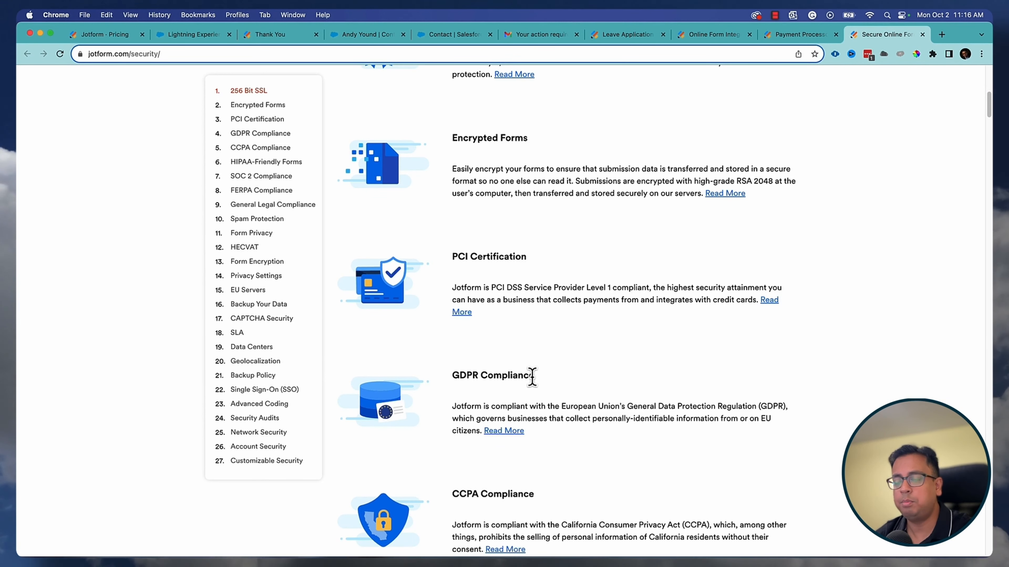
pyautogui.scroll(-8, 547, 386)
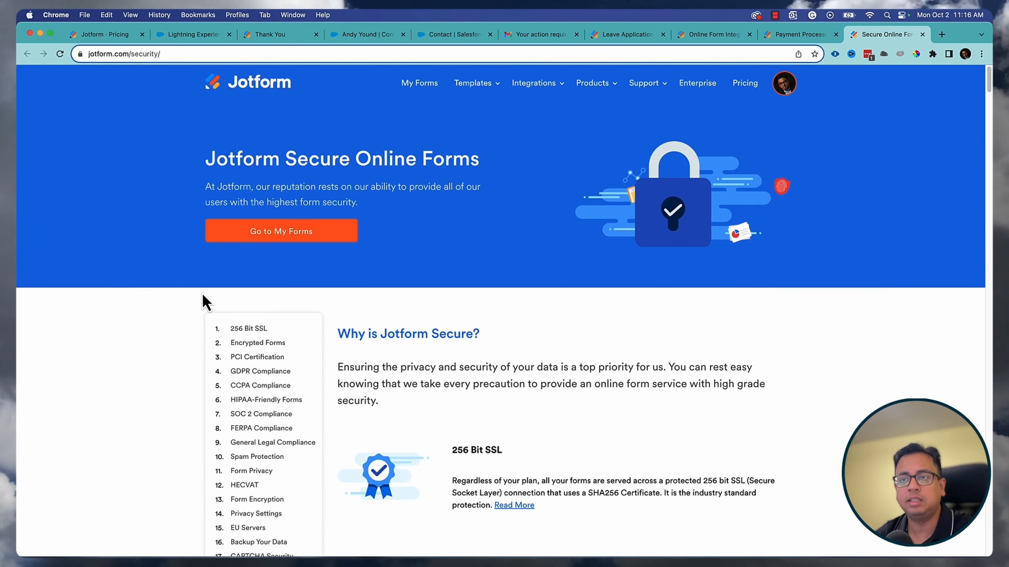
pyautogui.scroll(-6, 181, 334)
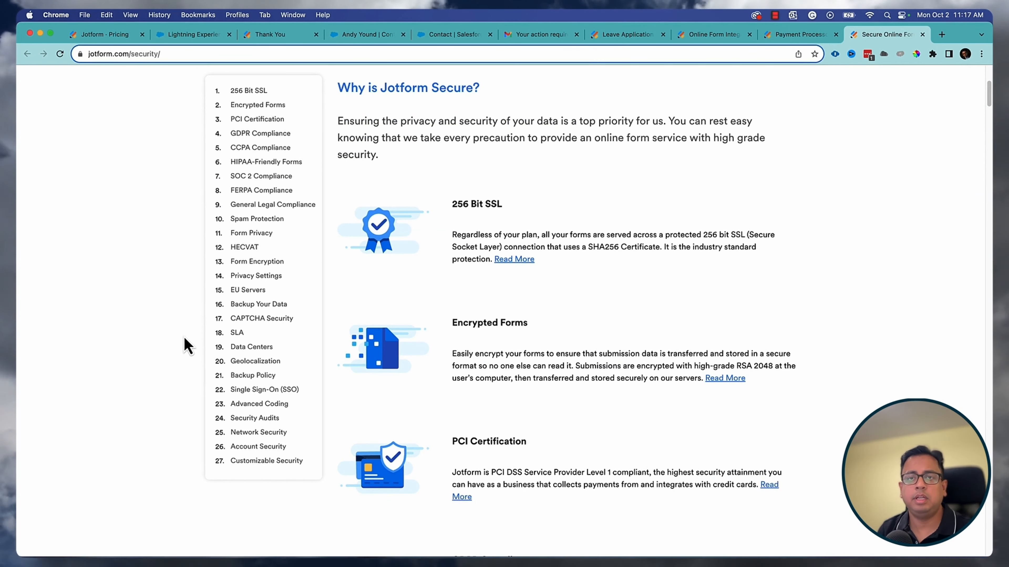
pyautogui.click(88, 39)
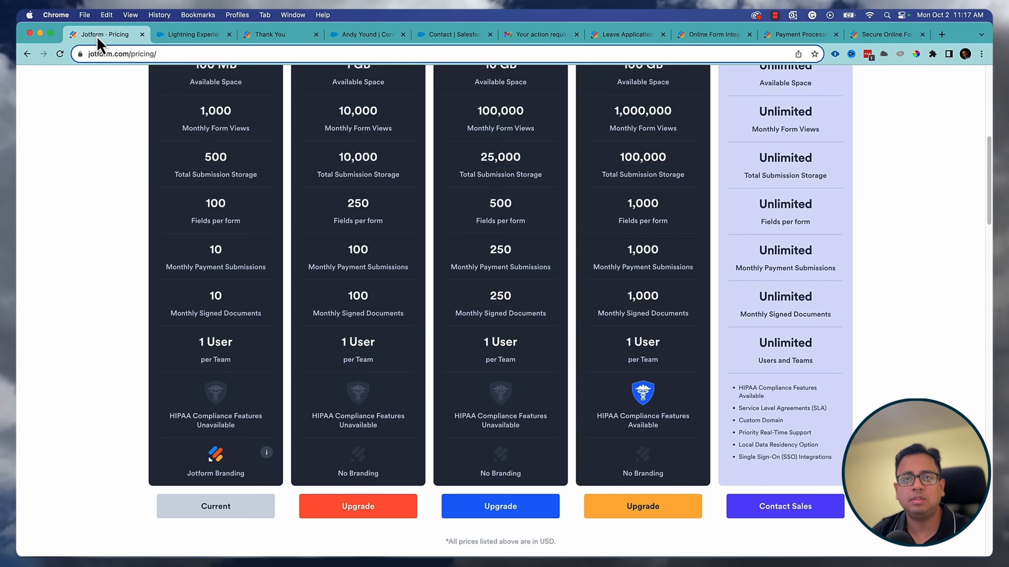